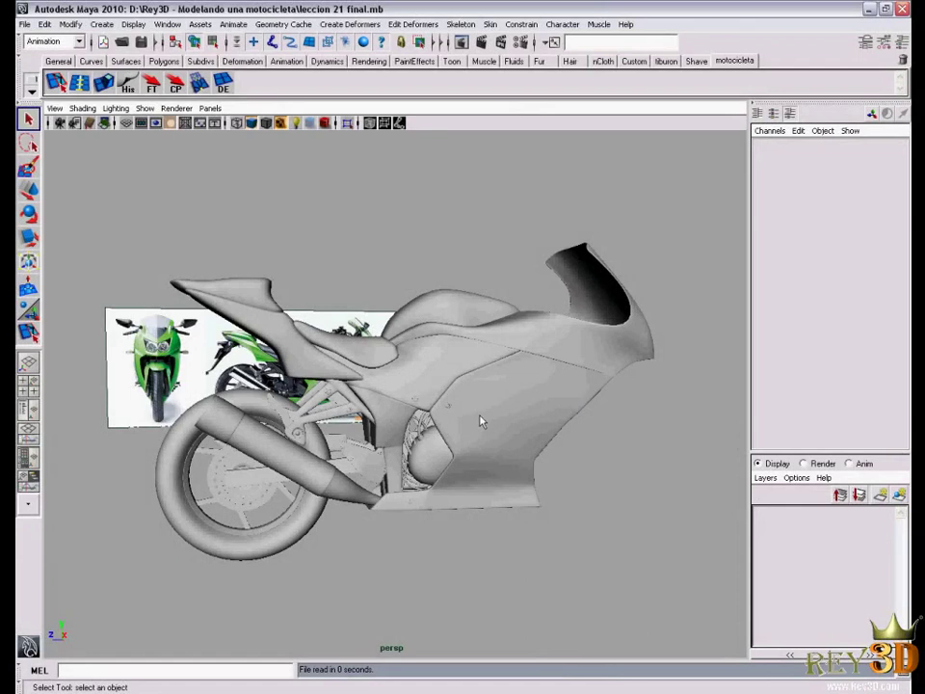
Zoom out to frame the whole bike, then bring up the four-view layout to choose the side view
scroll(552, 389, down, 3)
scroll(552, 388, down, 2)
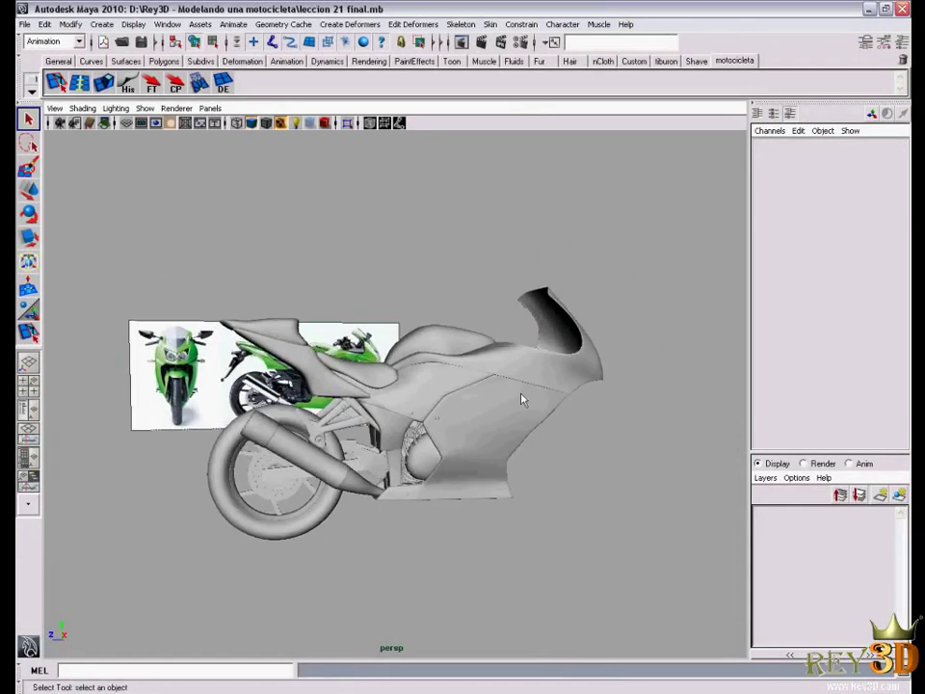
key(space)
key(space)
Zoom and pan the side view to inspect the tail section and rear wheel
scroll(493, 431, down, 3)
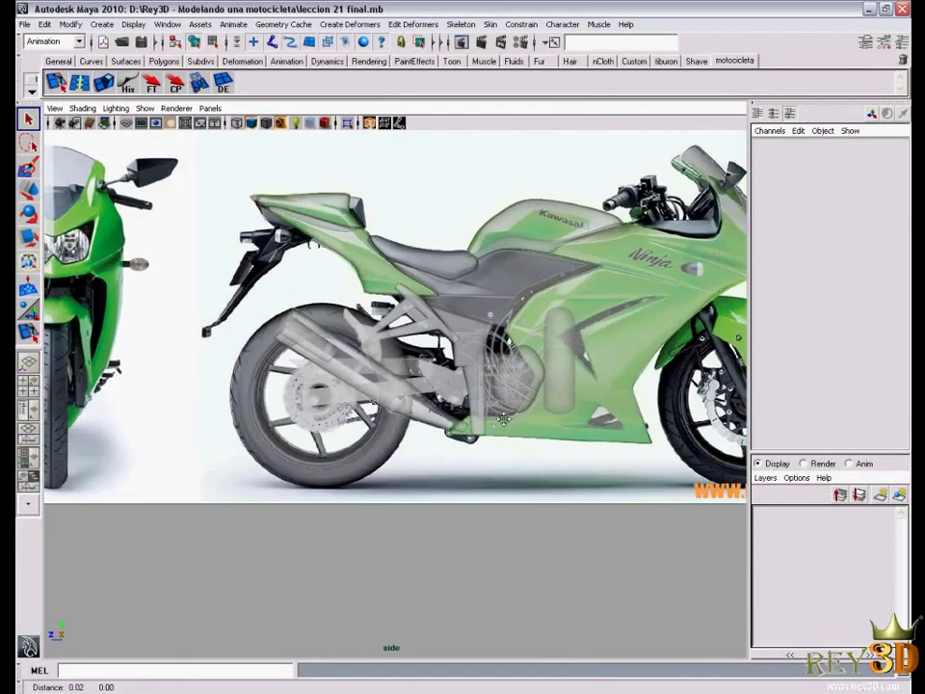
scroll(494, 431, down, 2)
scroll(494, 431, down, 1)
scroll(493, 431, down, 1)
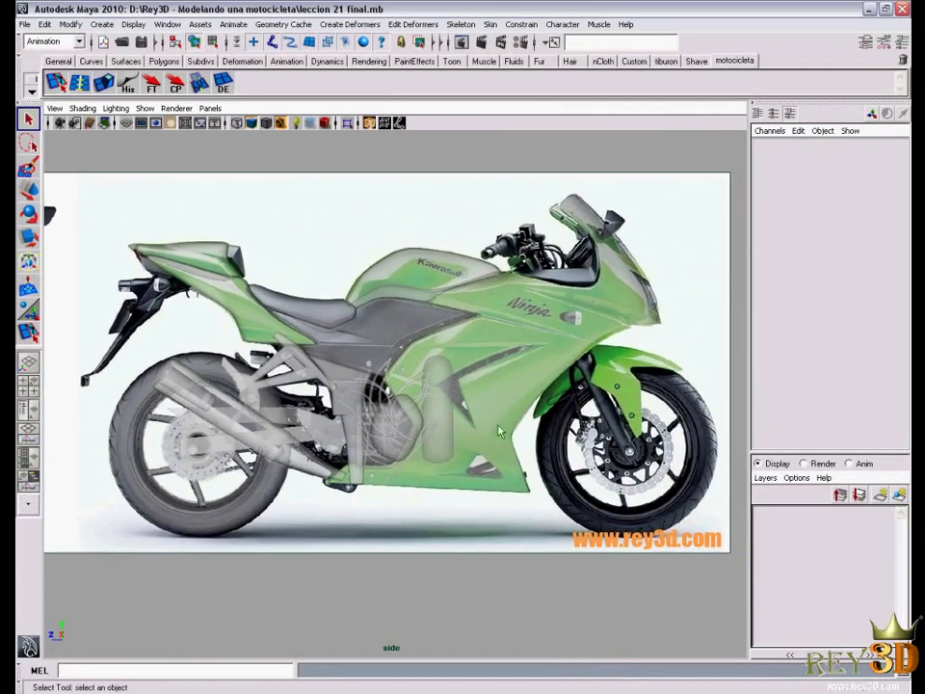
scroll(354, 383, up, 1)
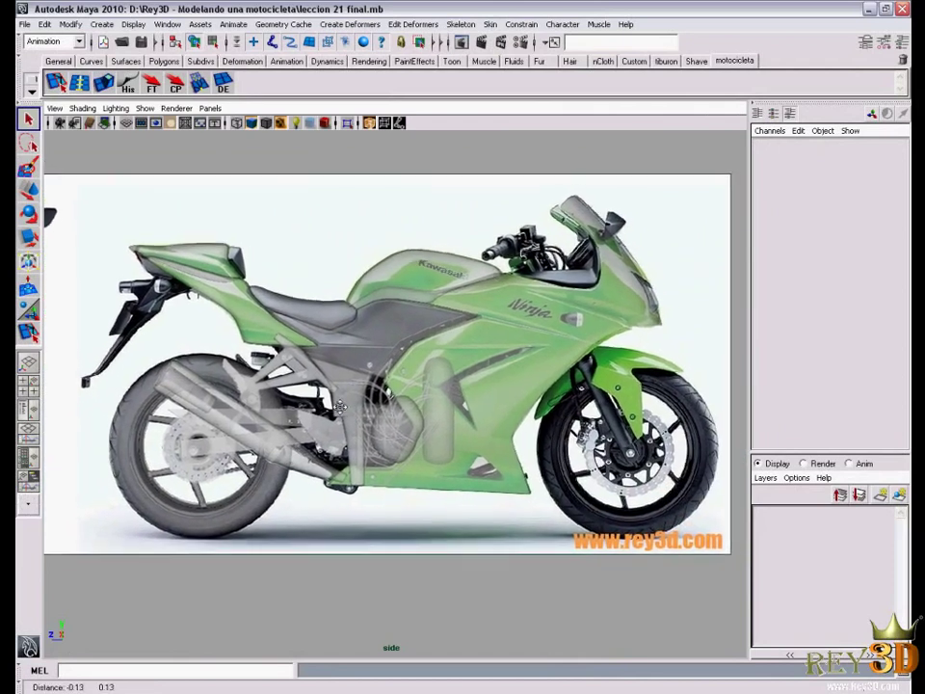
scroll(355, 382, up, 1)
scroll(468, 416, up, 1)
scroll(468, 416, up, 2)
scroll(468, 417, up, 2)
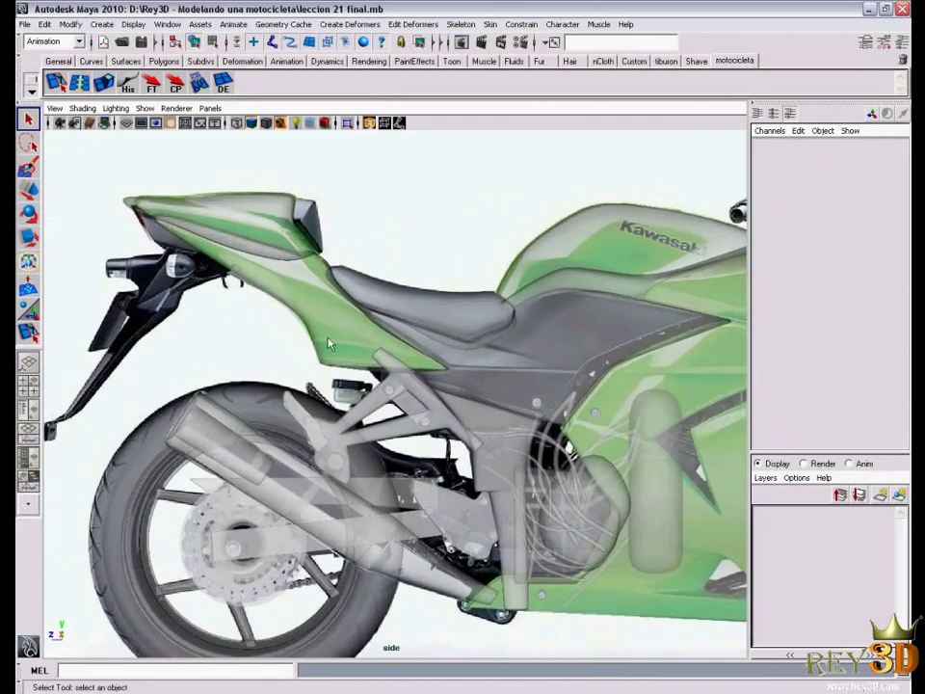
alt+middle_drag(468, 416, 403, 227)
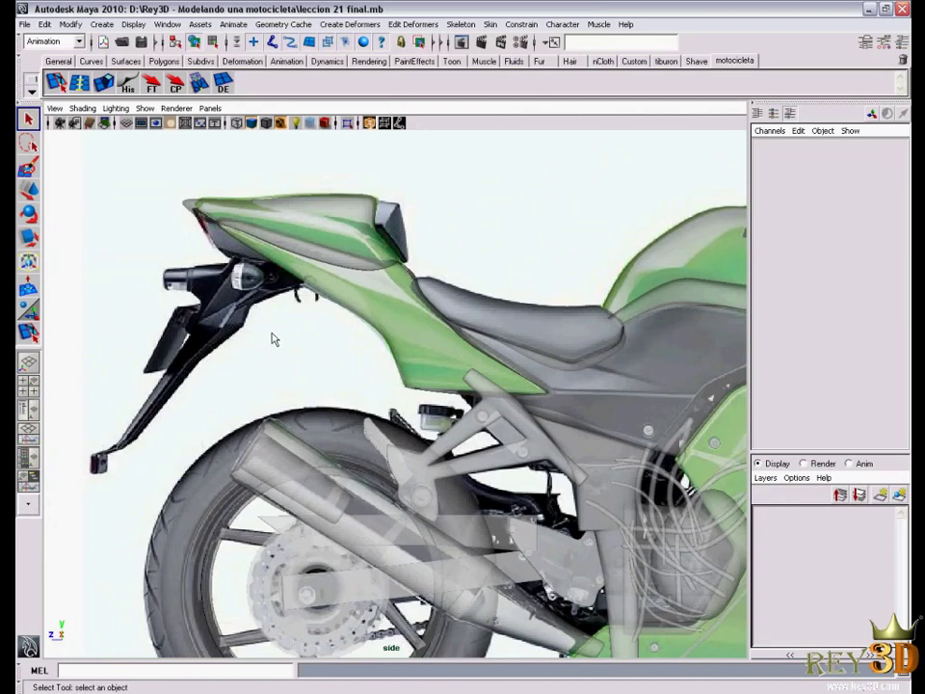
Zoom in and out and pan the side view toward the front wheel
scroll(336, 349, down, 1)
scroll(337, 349, down, 2)
scroll(357, 350, down, 1)
scroll(331, 347, down, 1)
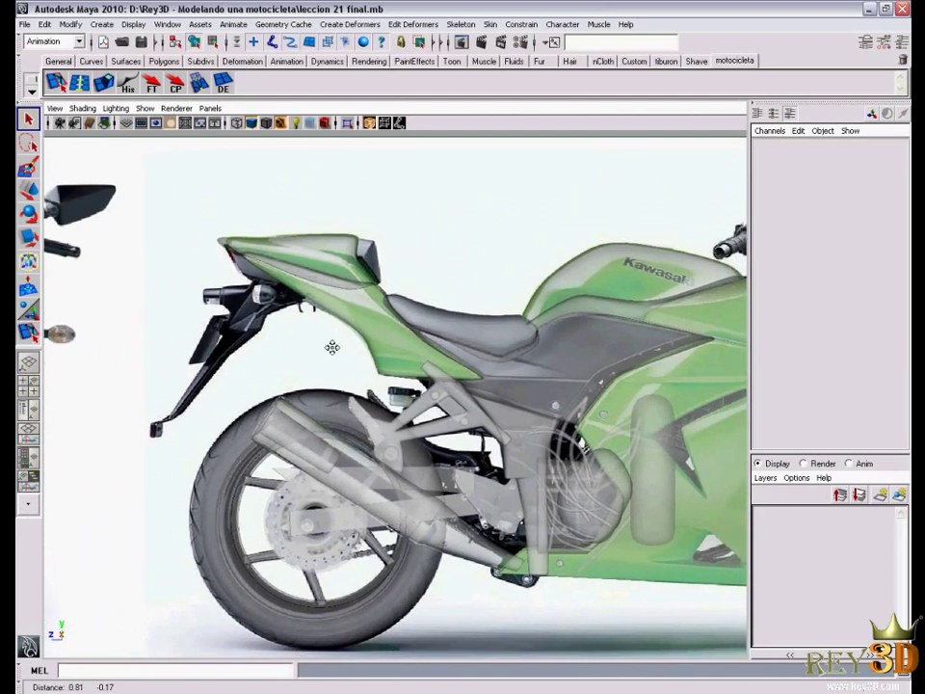
scroll(331, 347, up, 1)
scroll(299, 336, down, 1)
scroll(328, 318, up, 1)
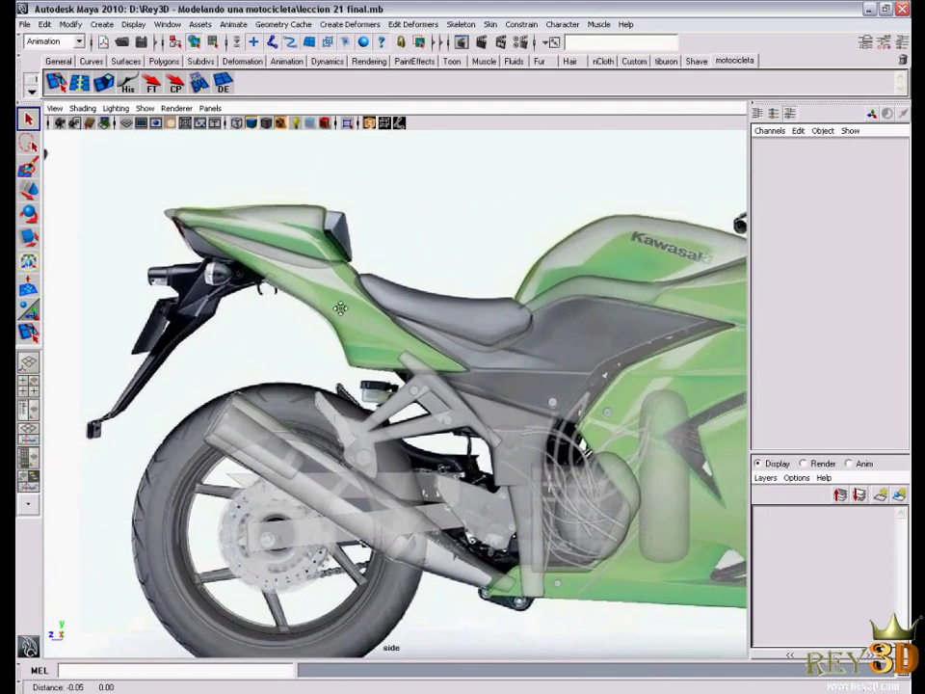
scroll(340, 309, up, 1)
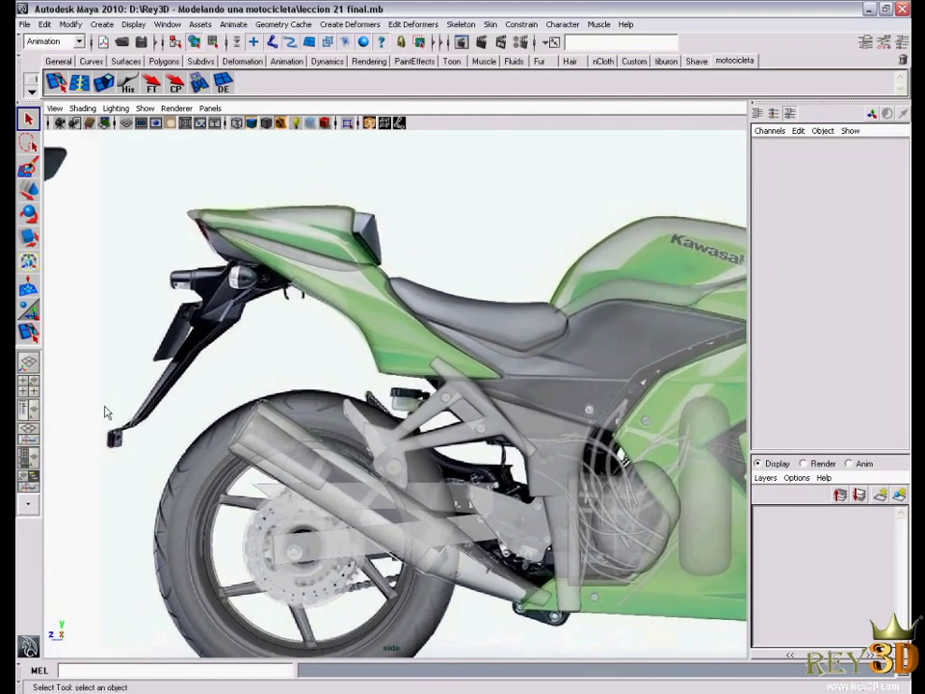
scroll(349, 382, down, 2)
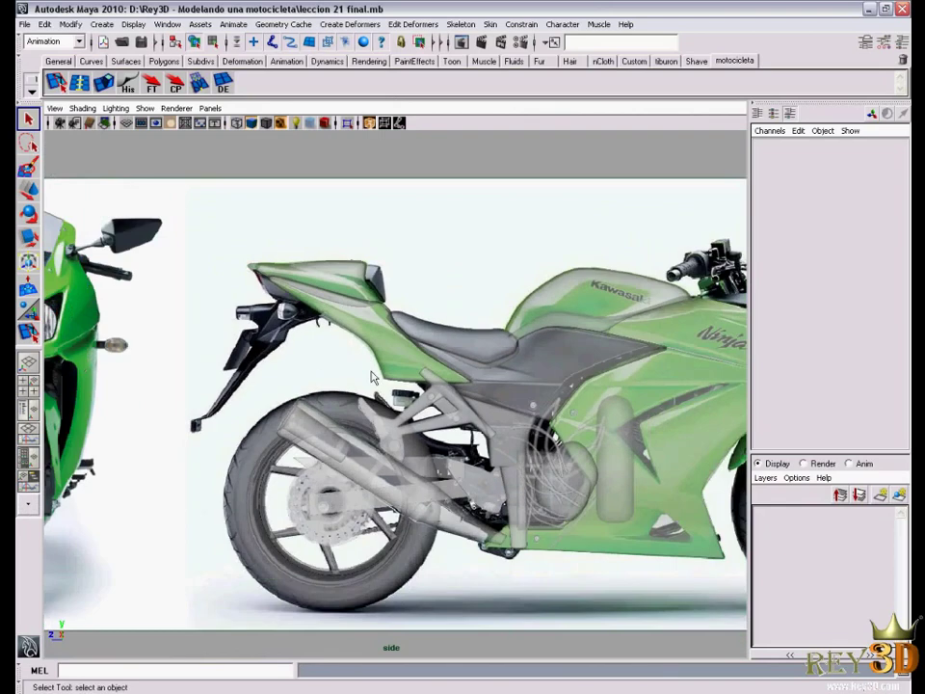
scroll(516, 378, up, 1)
scroll(517, 378, up, 1)
alt+middle_drag(516, 378, 476, 374)
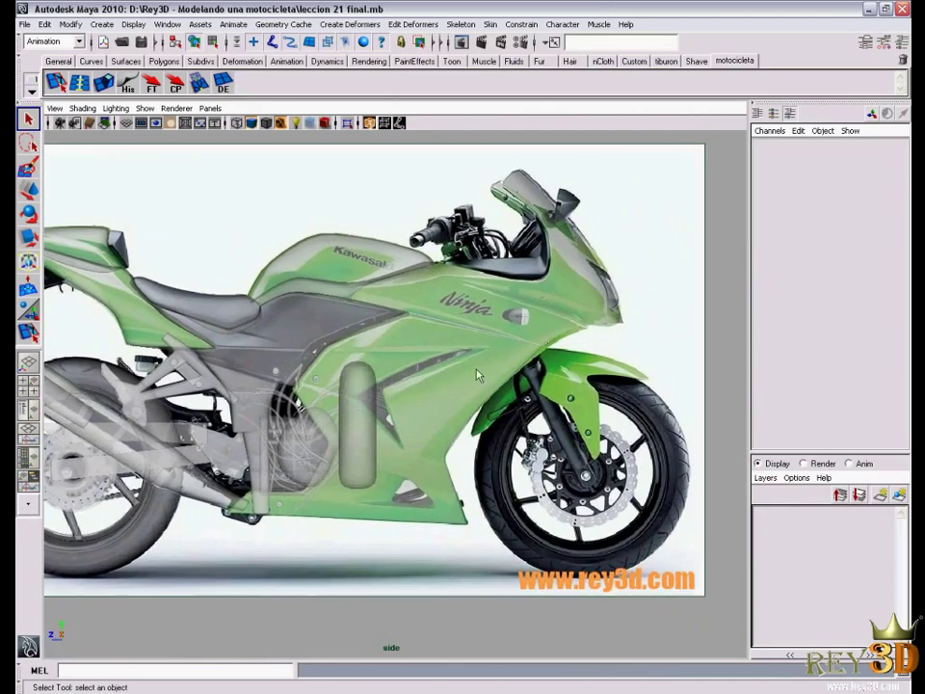
alt+middle_drag(589, 402, 443, 396)
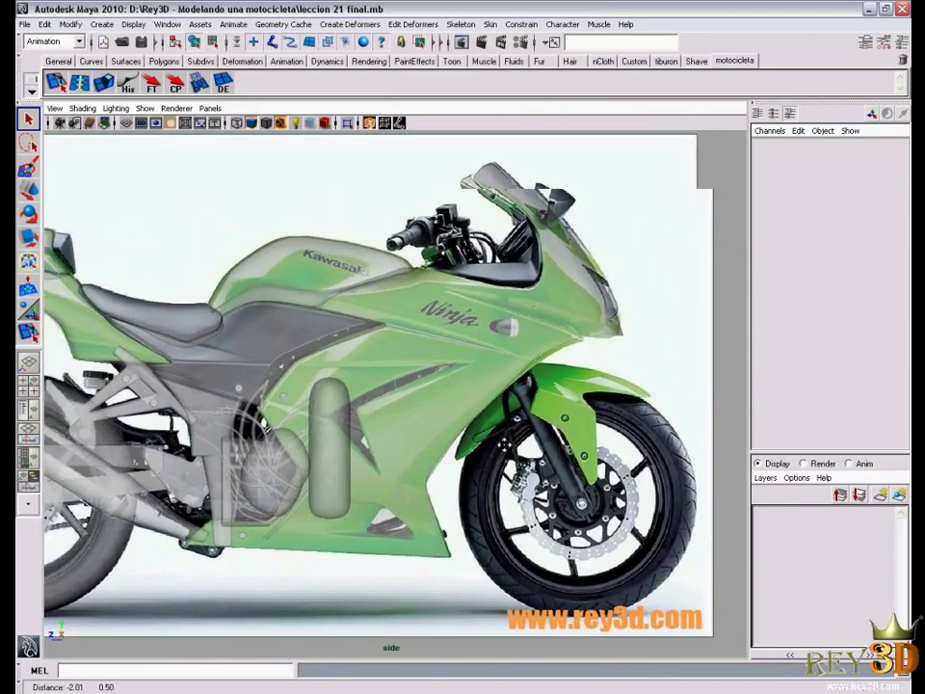
Pull back to recentre the whole motorcycle, then return to the four-view layout
mouse_move(406, 432)
alt+middle_down()
mouse_move(462, 436)
mouse_move(482, 380)
alt+middle_up()
scroll(463, 435, down, 2)
alt+right_drag(482, 380, 499, 415)
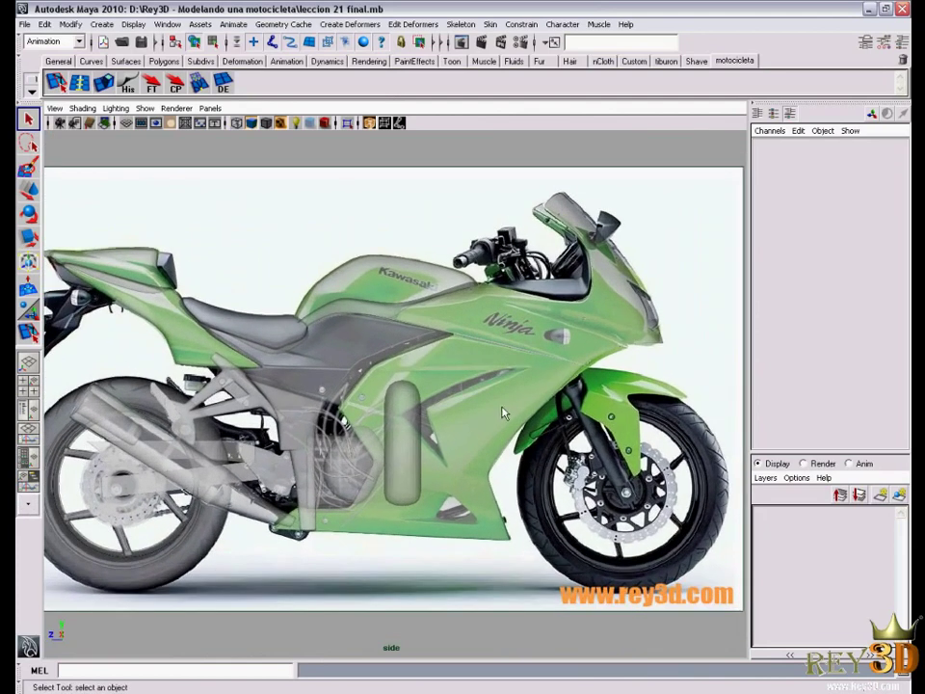
scroll(502, 413, down, 2)
scroll(502, 413, down, 1)
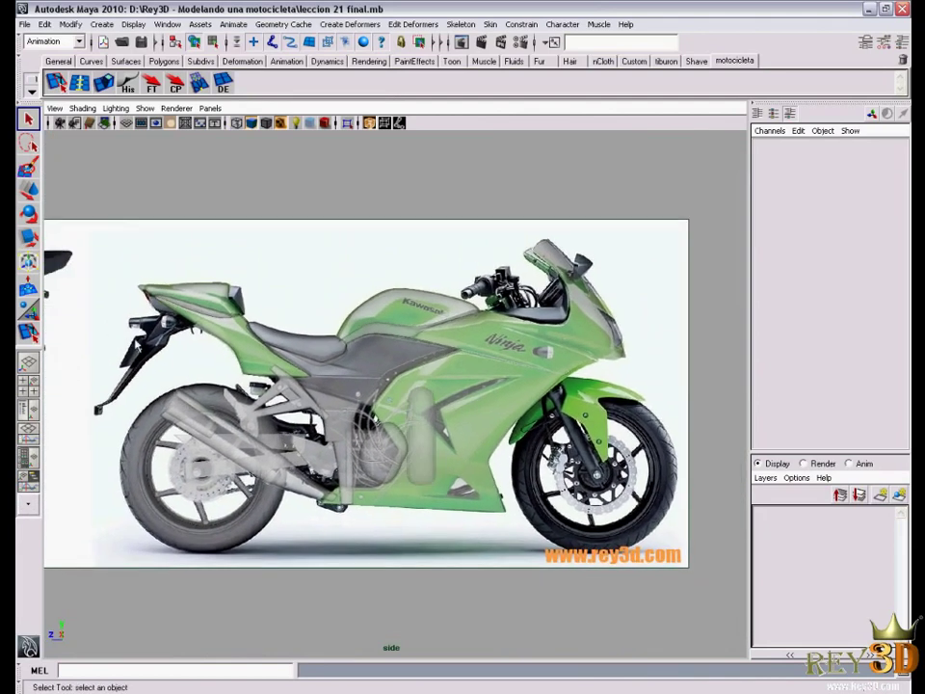
alt+middle_drag(513, 412, 451, 407)
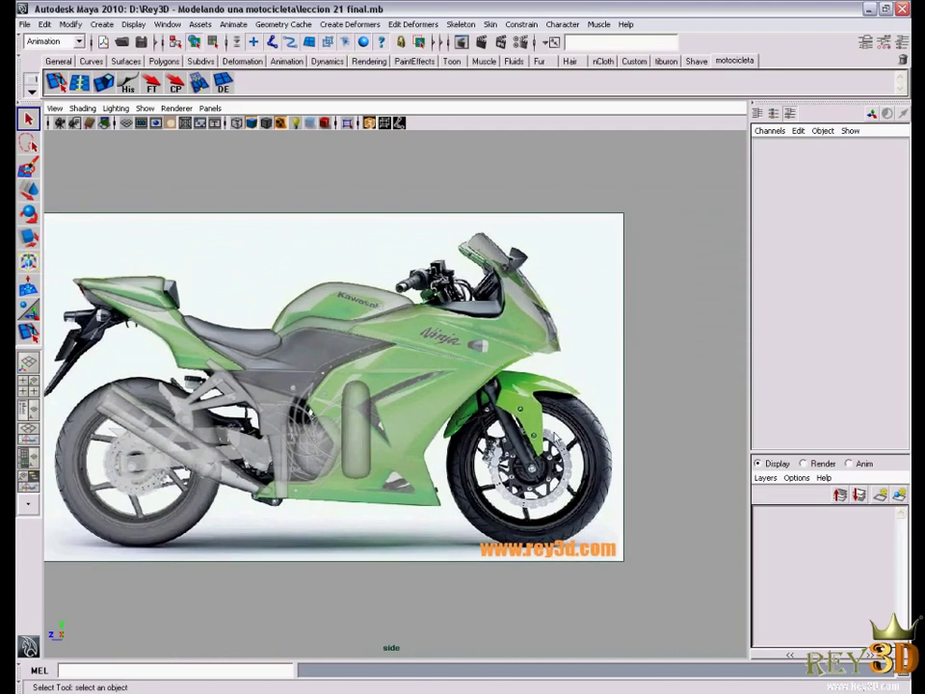
alt+middle_drag(479, 325, 468, 323)
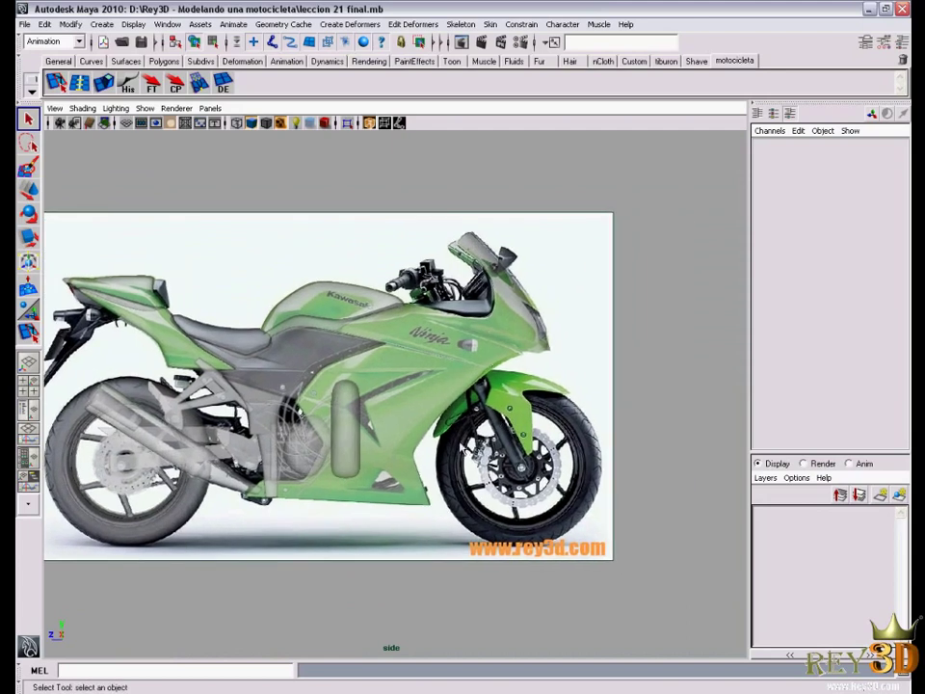
alt+middle_drag(416, 490, 472, 489)
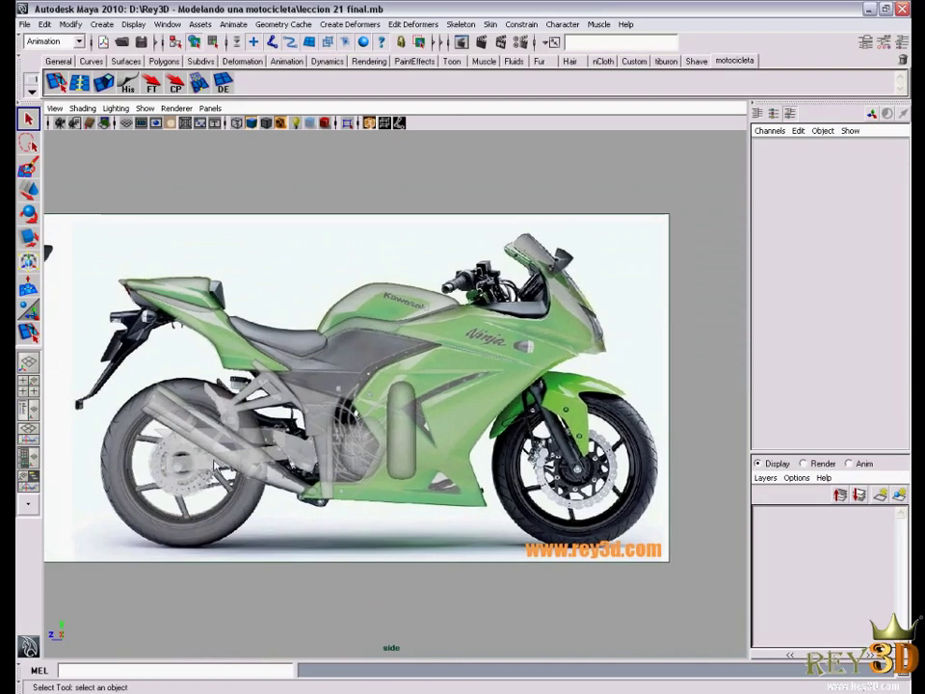
key(space)
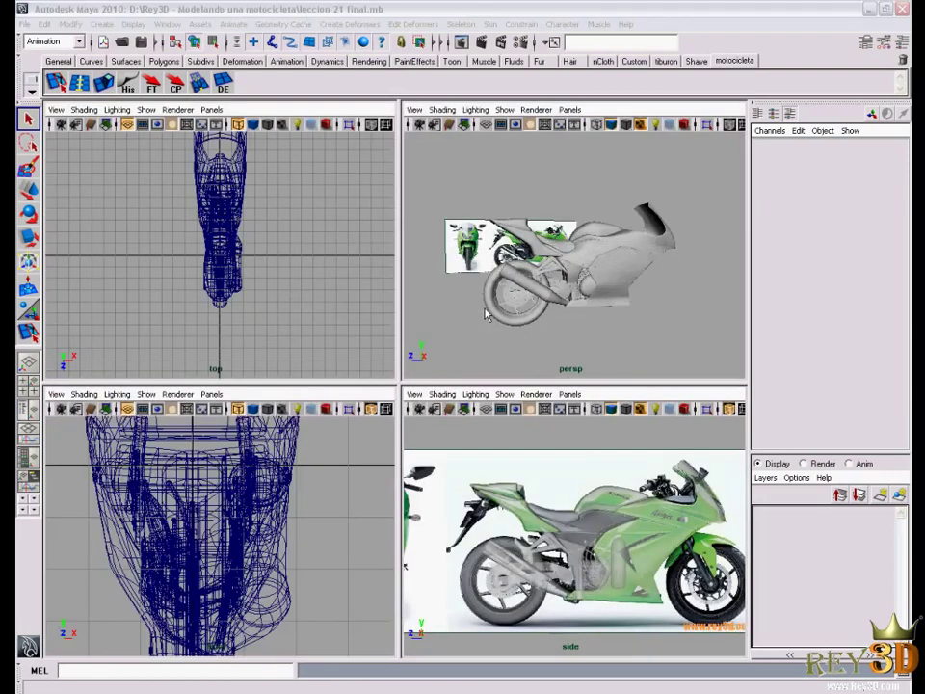
Maximize the perspective view and close in on the exhaust and rear wheel
key(space)
alt+right_drag(298, 428, 386, 485)
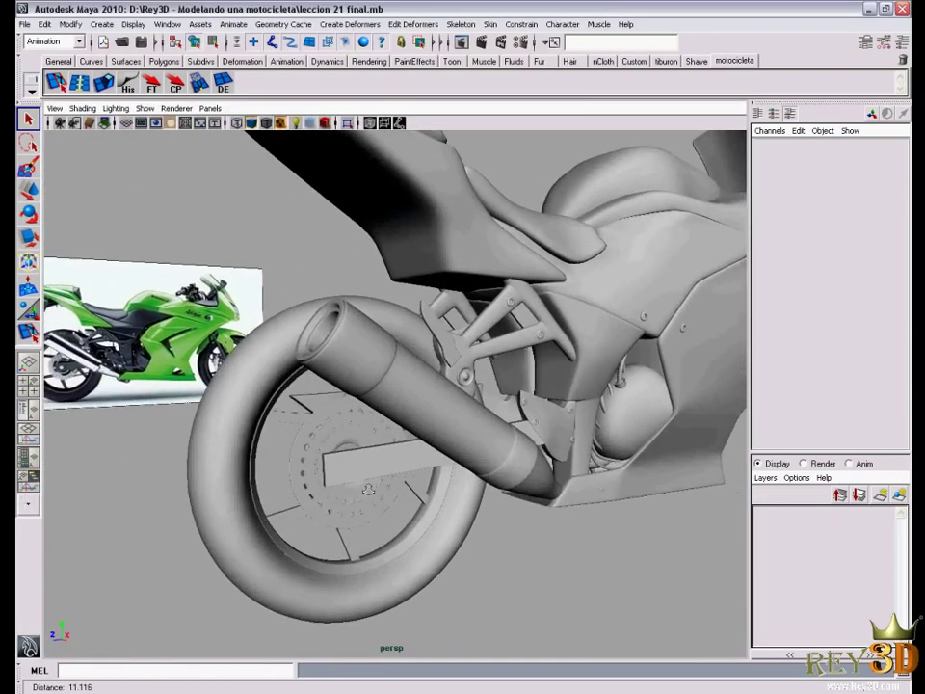
alt+drag(386, 485, 404, 482)
alt+right_drag(405, 482, 395, 486)
alt+drag(395, 486, 385, 481)
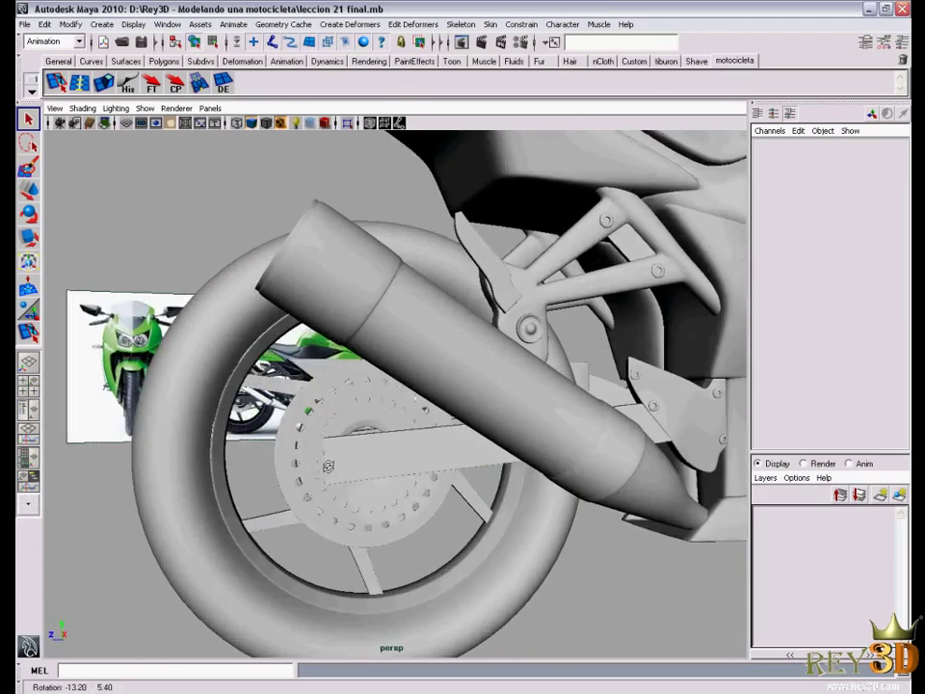
mouse_move(385, 482)
alt+right_down()
mouse_move(403, 482)
mouse_move(350, 478)
alt+right_up()
alt+drag(351, 479, 336, 471)
mouse_move(336, 471)
alt+right_down()
mouse_move(313, 490)
mouse_move(422, 526)
mouse_move(371, 506)
mouse_move(380, 512)
mouse_move(373, 476)
alt+right_up()
alt+drag(373, 476, 378, 481)
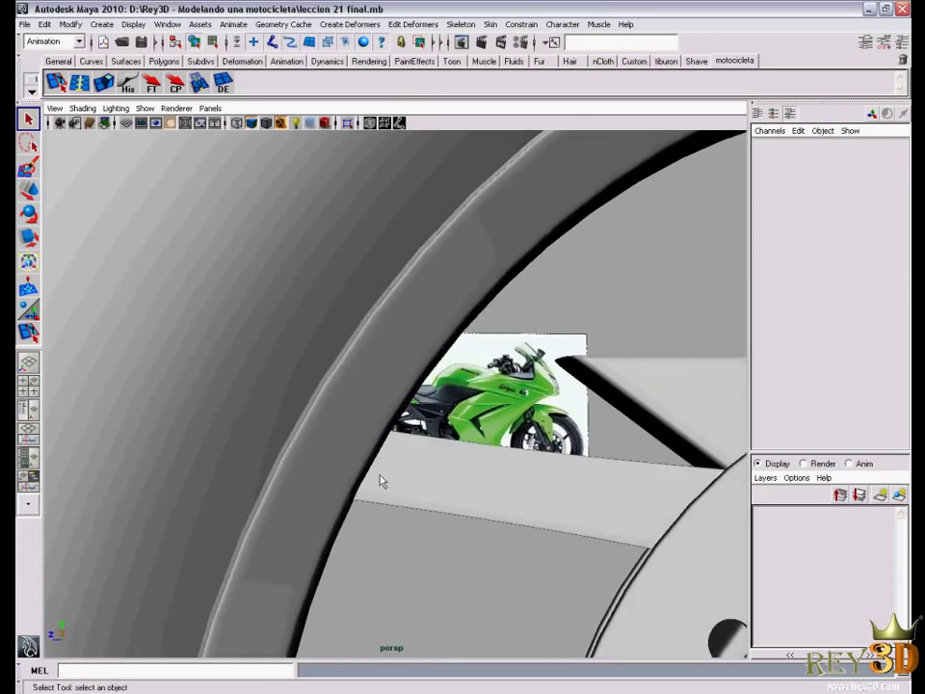
click(250, 399)
alt+right_drag(250, 400, 280, 443)
mouse_move(279, 444)
alt+mouse_down()
mouse_move(287, 477)
mouse_move(289, 424)
alt+mouse_up()
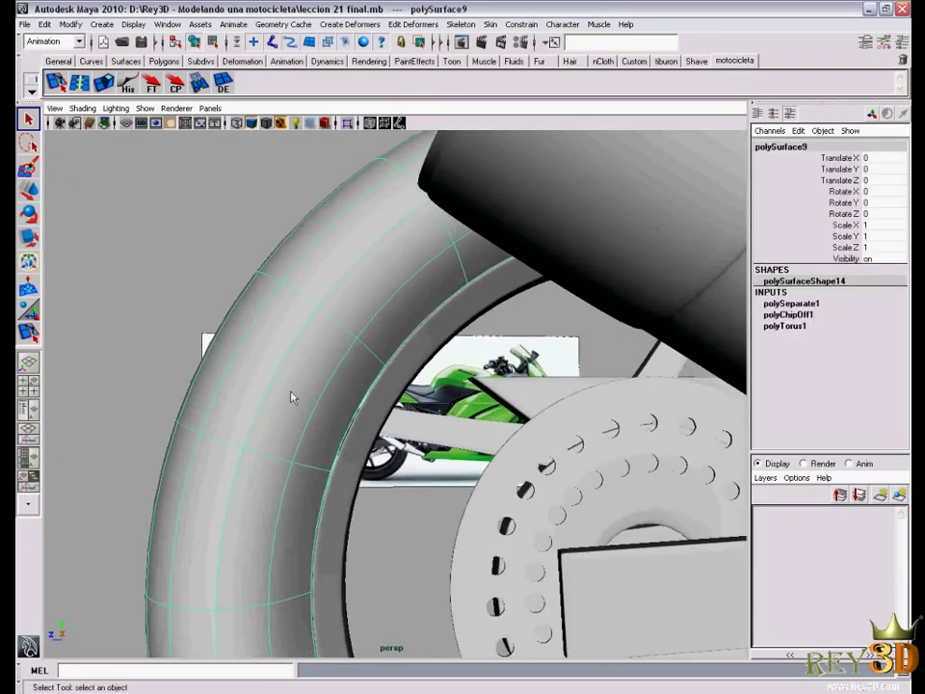
right_click(290, 380)
click(294, 349)
mouse_move(300, 437)
alt+right_down()
mouse_move(362, 480)
mouse_move(423, 471)
alt+right_up()
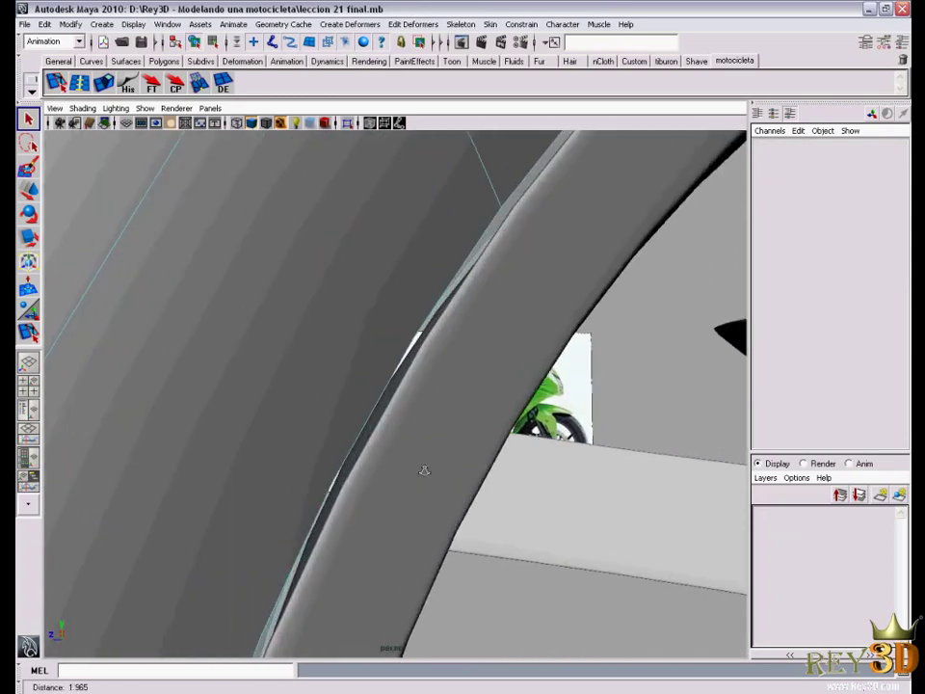
alt+drag(423, 471, 389, 469)
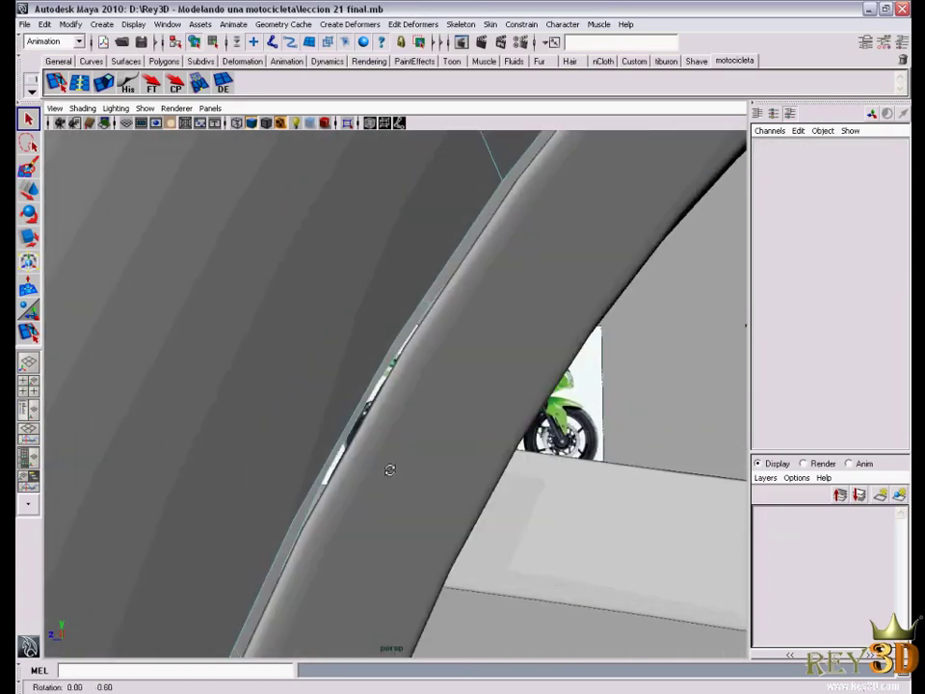
click(343, 449)
mouse_move(422, 517)
alt+right_down()
mouse_move(392, 501)
mouse_move(343, 497)
mouse_move(408, 499)
alt+right_up()
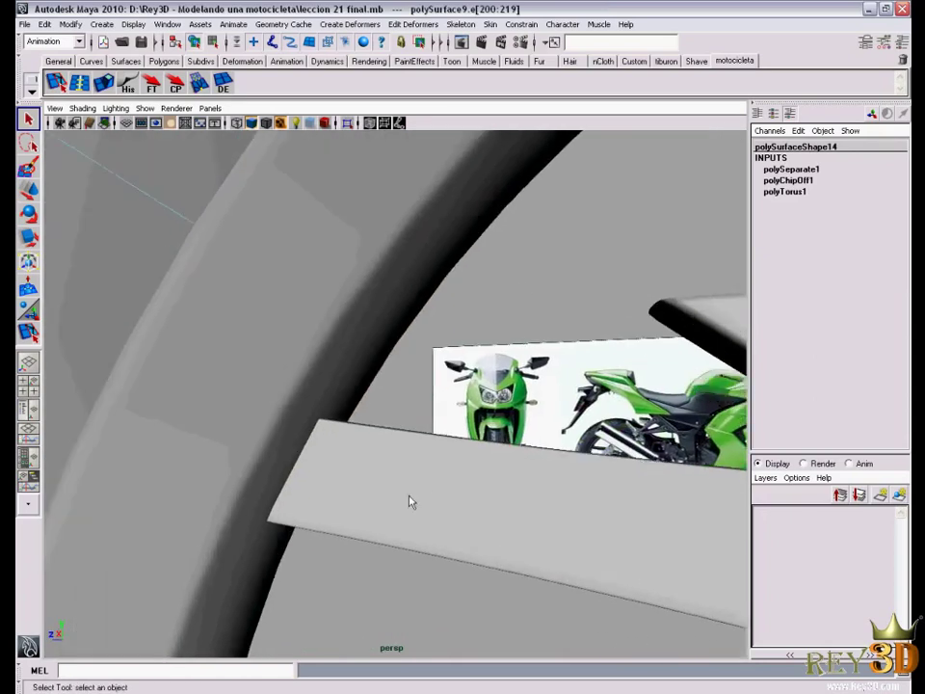
alt+drag(409, 499, 91, 486)
mouse_move(91, 486)
alt+right_down()
mouse_move(357, 550)
mouse_move(392, 403)
mouse_move(555, 524)
alt+right_up()
alt+drag(555, 524, 508, 512)
mouse_move(508, 512)
alt+right_down()
mouse_move(482, 520)
mouse_move(367, 459)
alt+right_up()
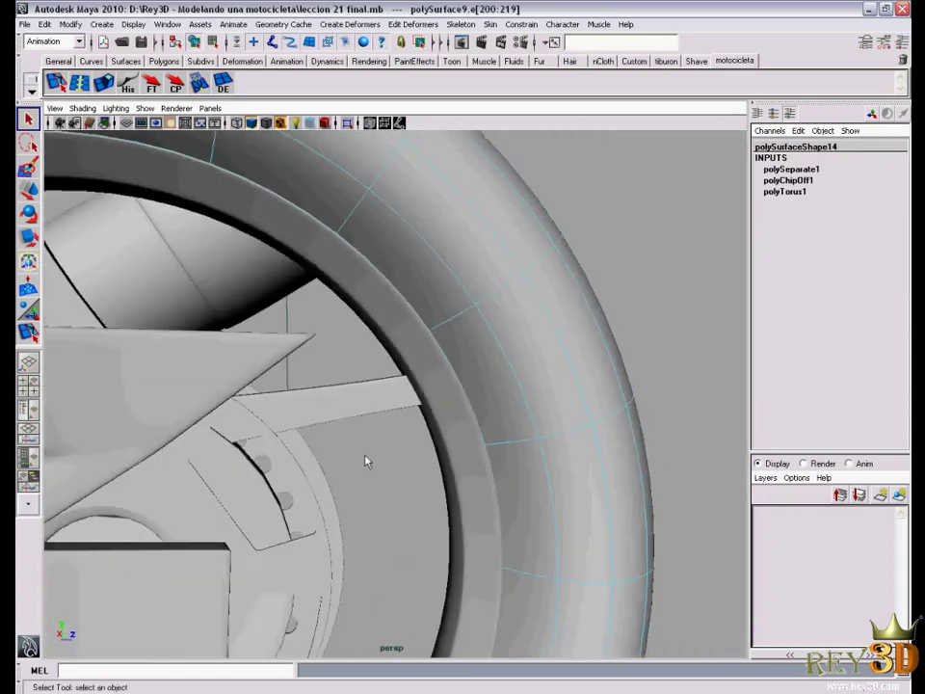
alt+drag(367, 458, 429, 475)
mouse_move(430, 475)
alt+right_down()
mouse_move(431, 496)
mouse_move(572, 585)
alt+right_up()
alt+drag(571, 585, 399, 495)
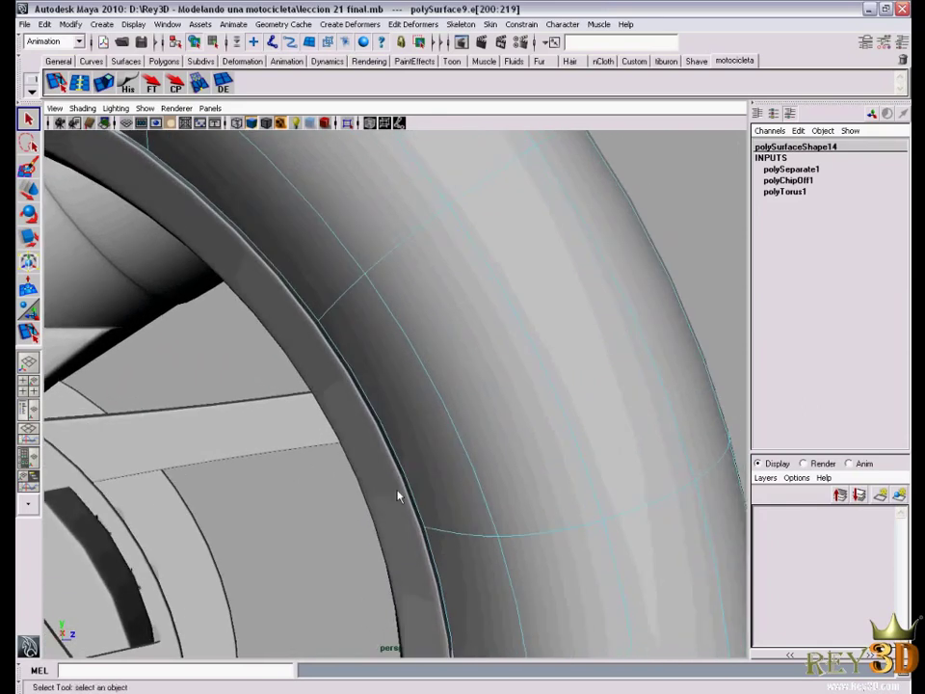
alt+right_drag(399, 495, 511, 582)
mouse_move(511, 581)
alt+mouse_down()
mouse_move(531, 574)
mouse_move(520, 577)
alt+mouse_up()
alt+right_drag(520, 576, 361, 508)
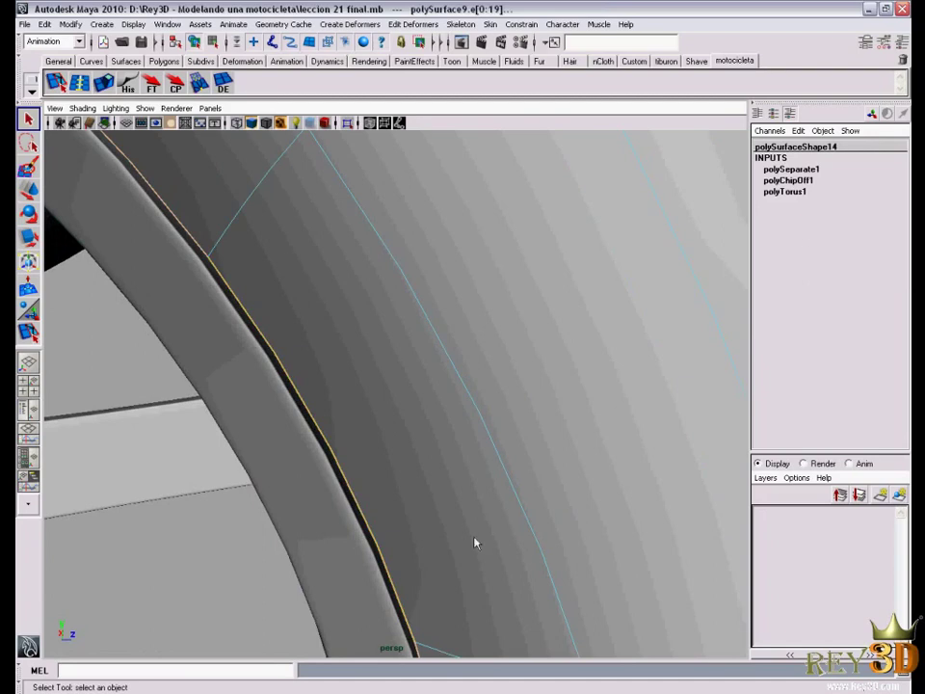
alt+right_drag(475, 542, 347, 475)
mouse_move(347, 474)
alt+mouse_down()
mouse_move(439, 506)
mouse_move(383, 480)
mouse_move(436, 523)
mouse_move(477, 481)
mouse_move(326, 437)
alt+mouse_up()
key(5)
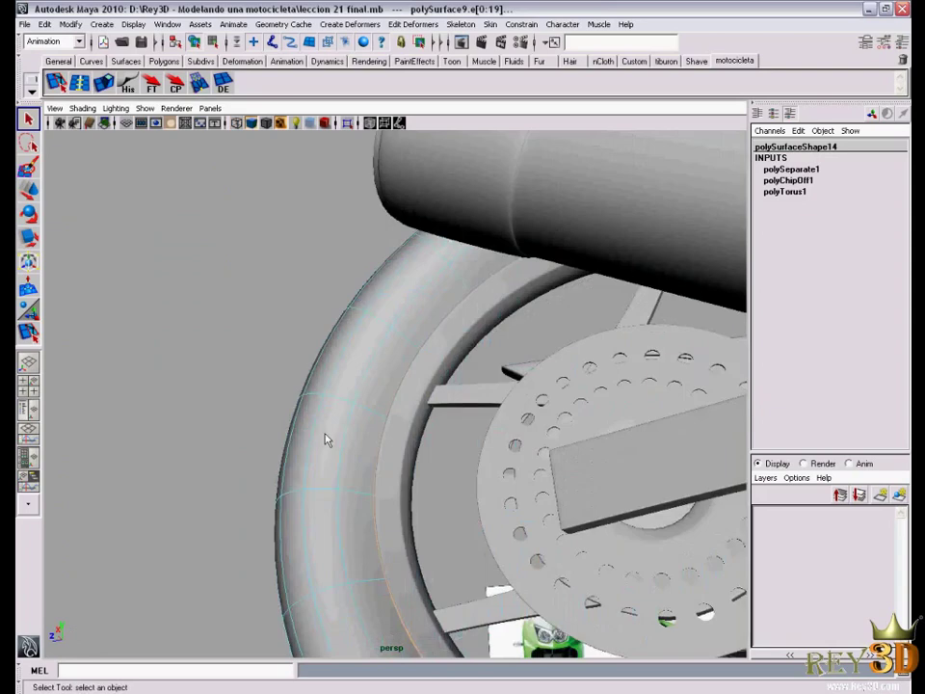
mouse_move(327, 437)
alt+right_down()
mouse_move(444, 418)
mouse_move(533, 471)
alt+right_up()
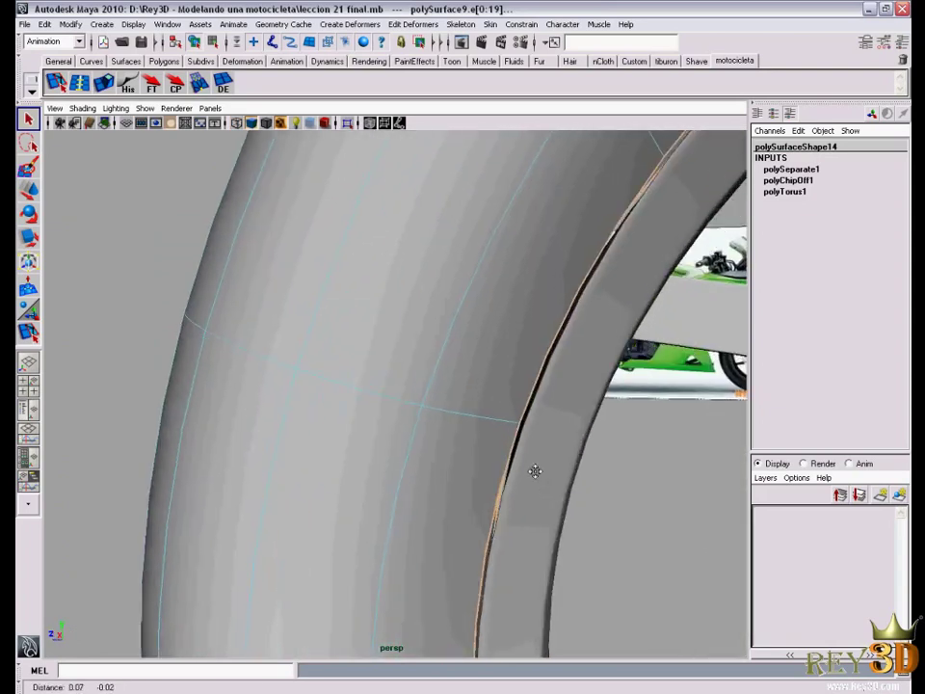
alt+drag(533, 471, 475, 454)
alt+right_drag(475, 454, 544, 489)
mouse_move(544, 489)
alt+mouse_down()
mouse_move(522, 502)
mouse_move(509, 491)
mouse_move(530, 495)
alt+mouse_up()
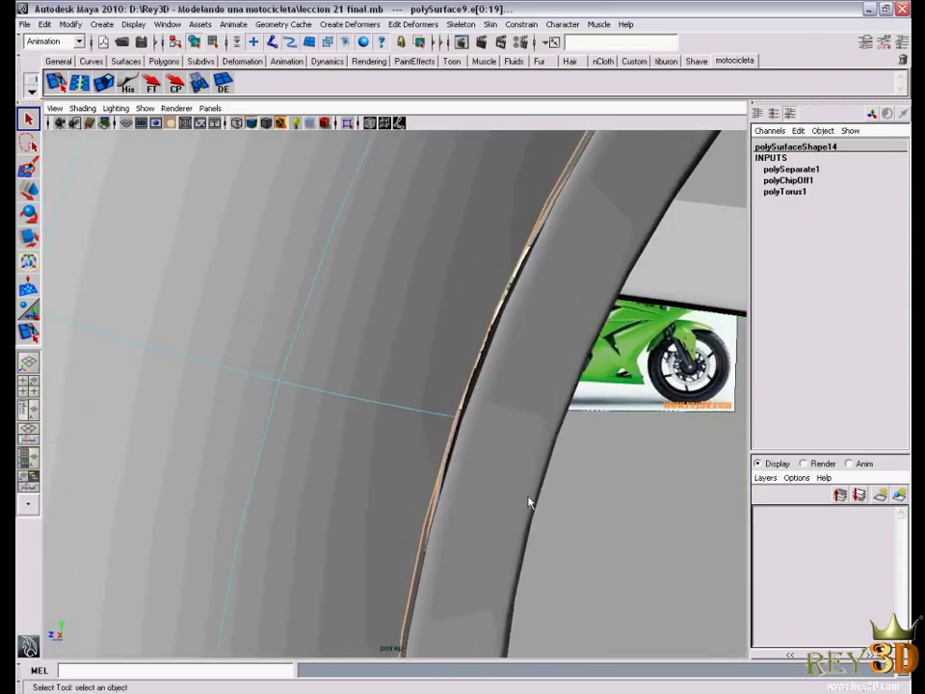
key(w)
mouse_move(615, 530)
alt+right_down()
mouse_move(595, 488)
mouse_move(424, 460)
alt+right_up()
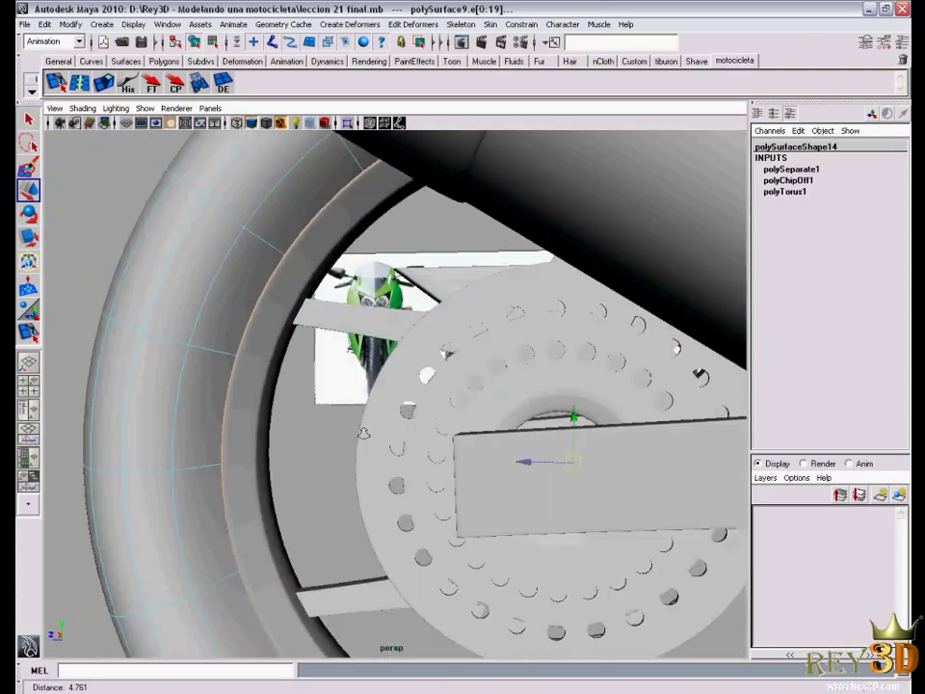
Switch to the Scale tool and orbit in close to the rear wheel rim and brake disc
alt+drag(423, 461, 422, 463)
key(r)
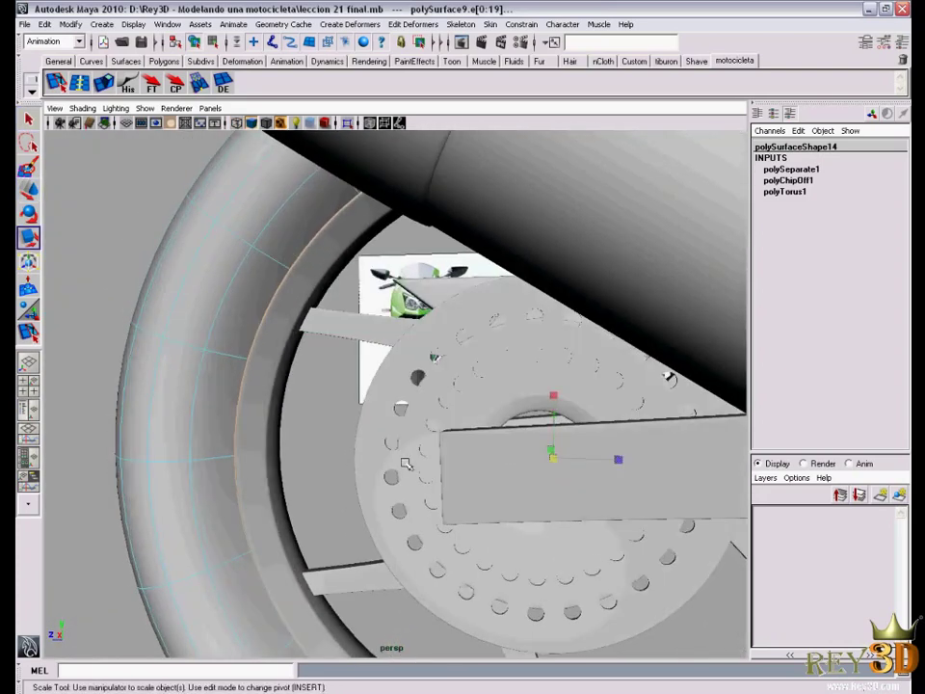
alt+right_drag(406, 463, 433, 472)
alt+drag(434, 472, 644, 486)
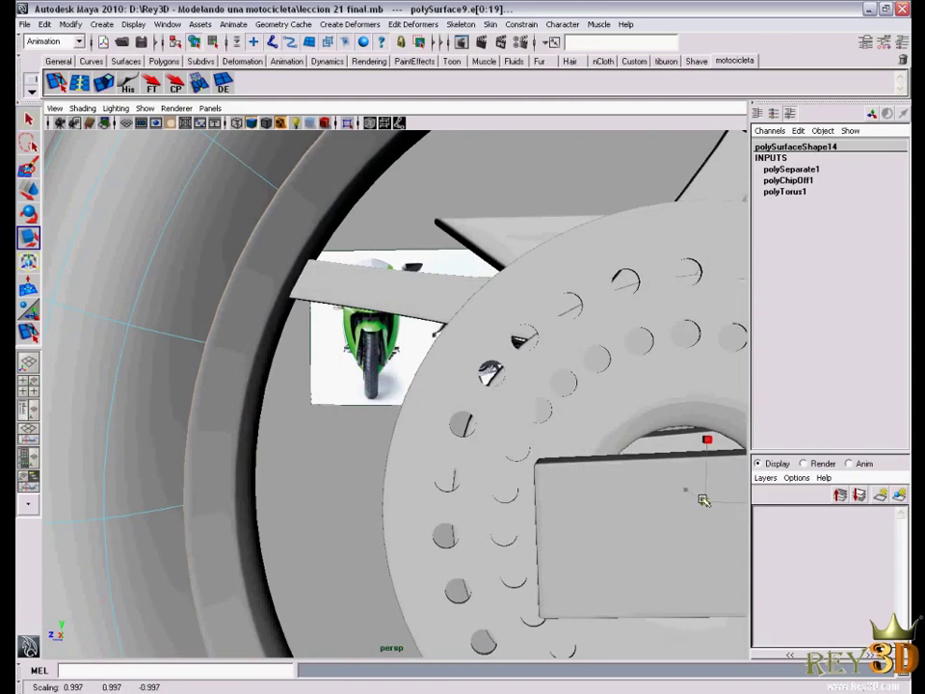
alt+right_drag(673, 503, 611, 529)
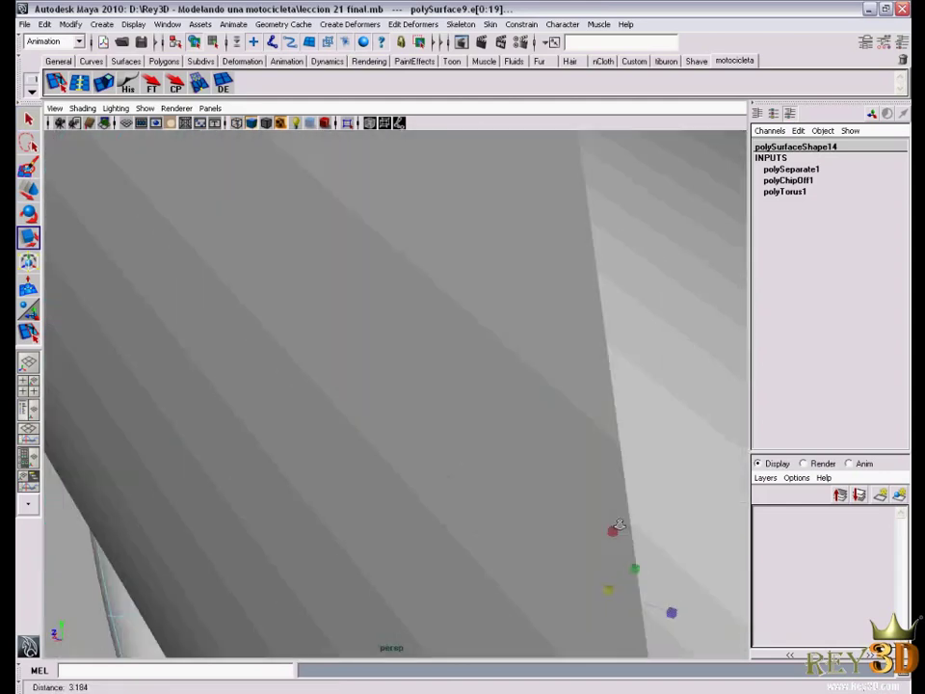
mouse_move(610, 529)
alt+mouse_down()
mouse_move(393, 458)
mouse_move(382, 490)
mouse_move(341, 486)
mouse_move(324, 529)
mouse_move(326, 520)
alt+mouse_up()
alt+right_drag(326, 520, 331, 534)
mouse_move(331, 534)
alt+mouse_down()
mouse_move(326, 473)
mouse_move(251, 516)
mouse_move(338, 486)
alt+mouse_up()
mouse_move(338, 486)
alt+right_down()
mouse_move(356, 459)
mouse_move(430, 533)
mouse_move(239, 458)
mouse_move(289, 445)
alt+right_up()
mouse_move(289, 444)
alt+mouse_down()
mouse_move(357, 489)
mouse_move(421, 495)
mouse_move(388, 491)
mouse_move(414, 500)
mouse_move(295, 444)
mouse_move(421, 473)
alt+mouse_up()
alt+right_drag(421, 473, 431, 487)
mouse_move(432, 487)
alt+mouse_down()
mouse_move(500, 519)
mouse_move(459, 497)
mouse_move(476, 506)
mouse_move(378, 489)
mouse_move(391, 497)
mouse_move(301, 171)
alt+mouse_up()
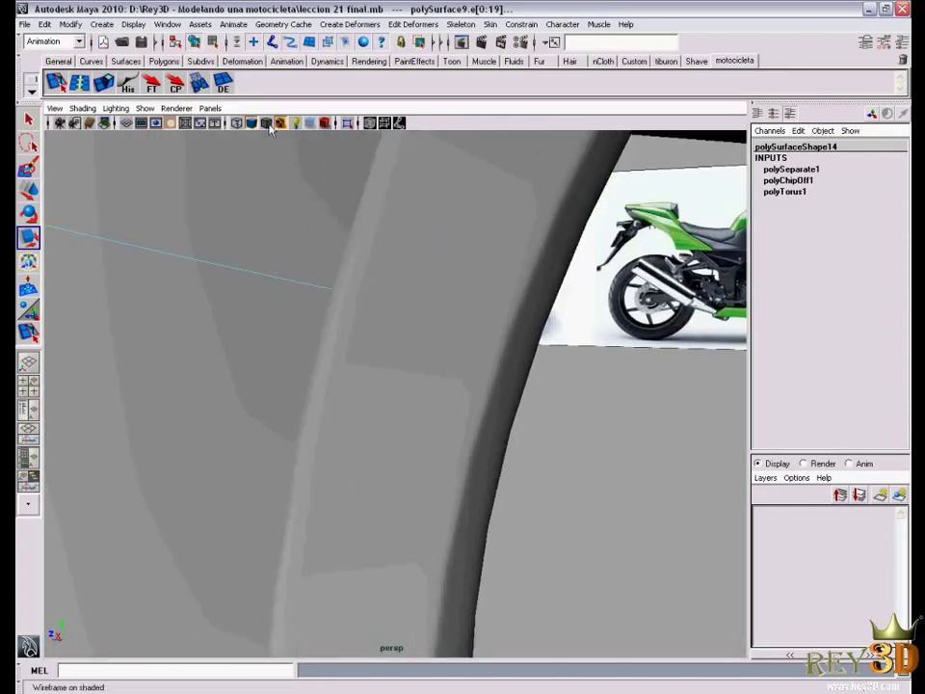
With Wireframe on Shaded on, stretch the wheel ring along Y to 1.067
click(267, 125)
alt+drag(399, 408, 569, 436)
alt+middle_drag(569, 435, 579, 433)
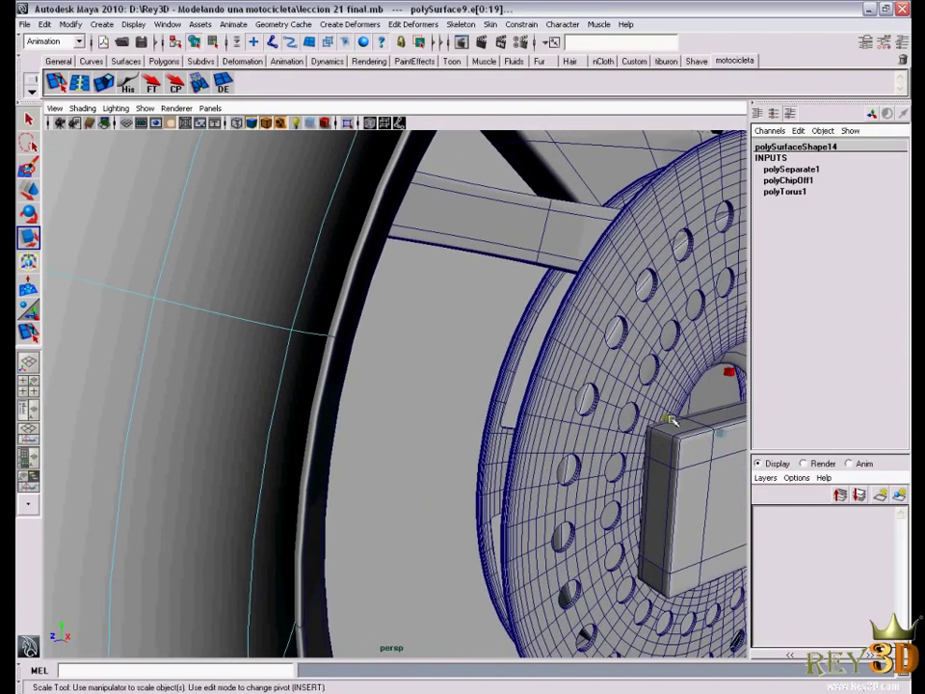
drag(672, 421, 664, 416)
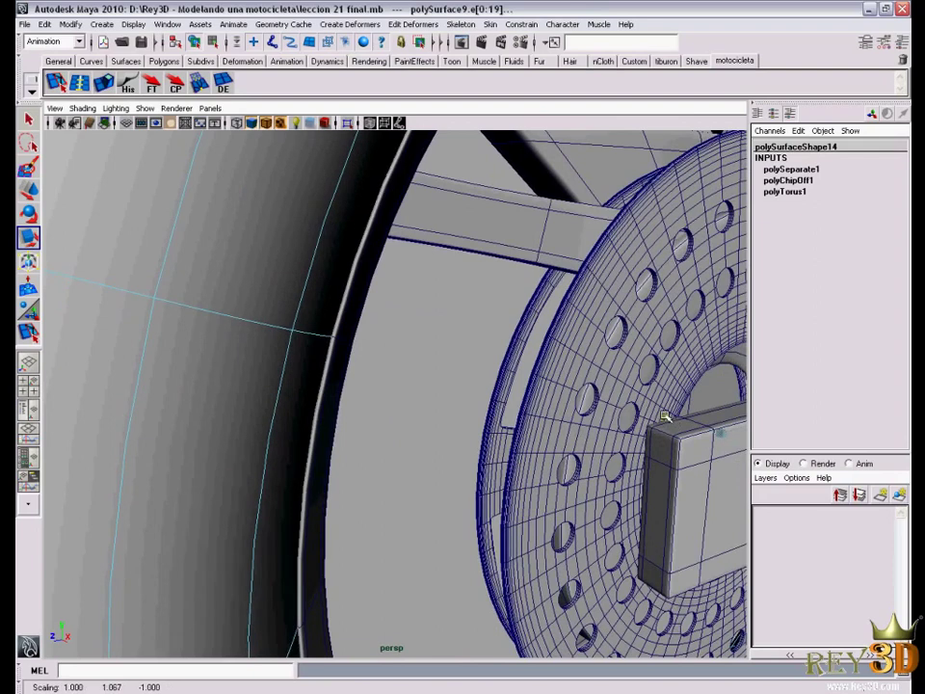
alt+right_drag(665, 416, 727, 372)
mouse_move(726, 372)
alt+mouse_down()
mouse_move(450, 437)
mouse_move(267, 379)
alt+mouse_up()
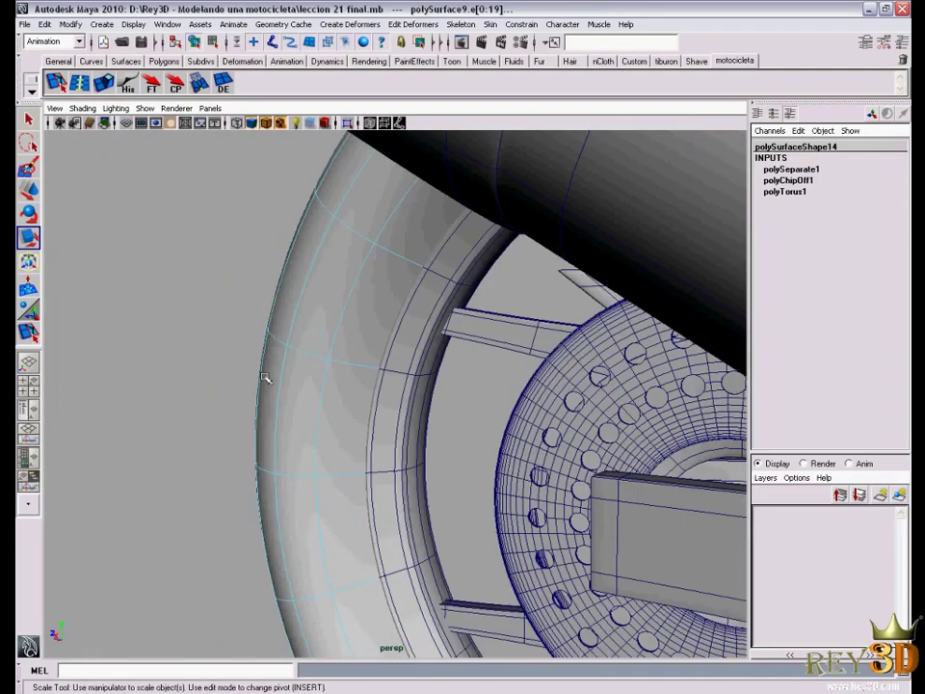
Return to Object Mode and turn the wireframe overlay off again
right_drag(269, 310, 320, 293)
alt+drag(312, 403, 496, 439)
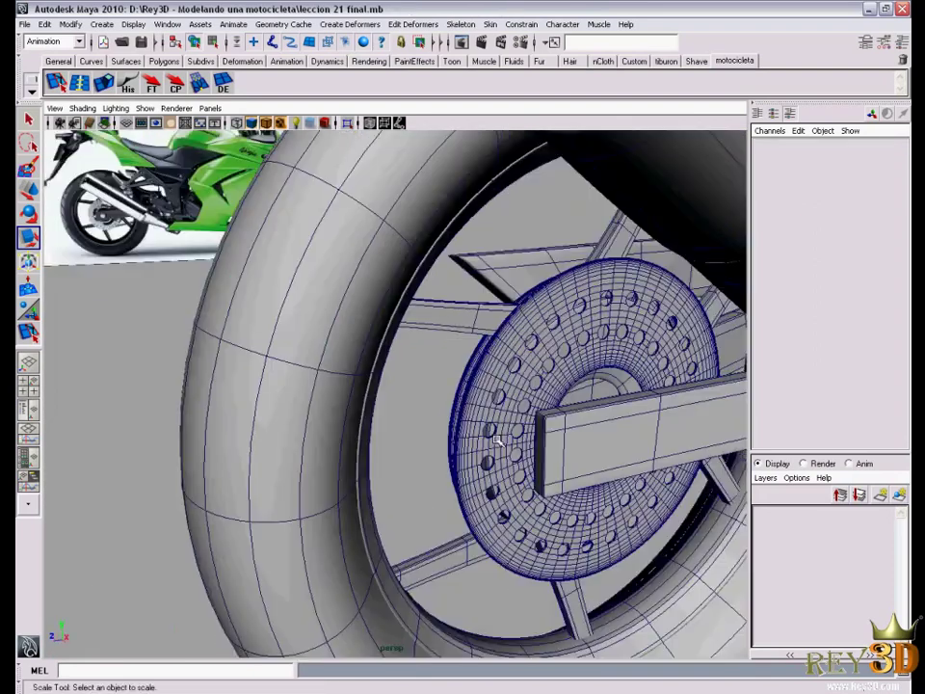
alt+right_drag(496, 439, 453, 424)
alt+drag(453, 424, 434, 404)
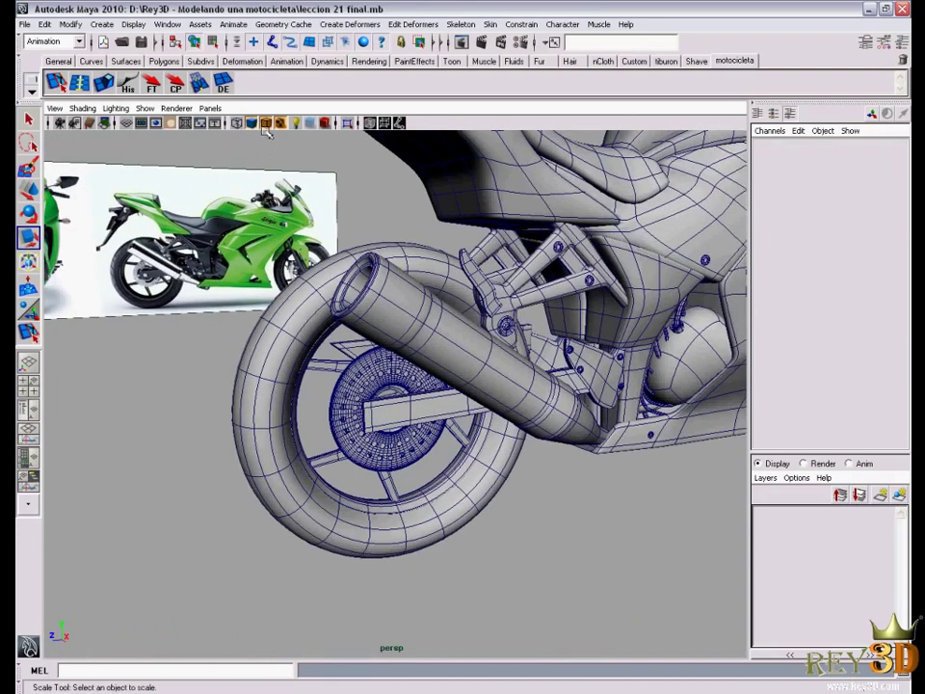
click(267, 124)
Select the rear tyre, tyre ring, a wheel strut and the brake disc, then bring up the reference photo
mouse_move(337, 386)
alt+right_down()
mouse_move(405, 405)
mouse_move(377, 434)
alt+right_up()
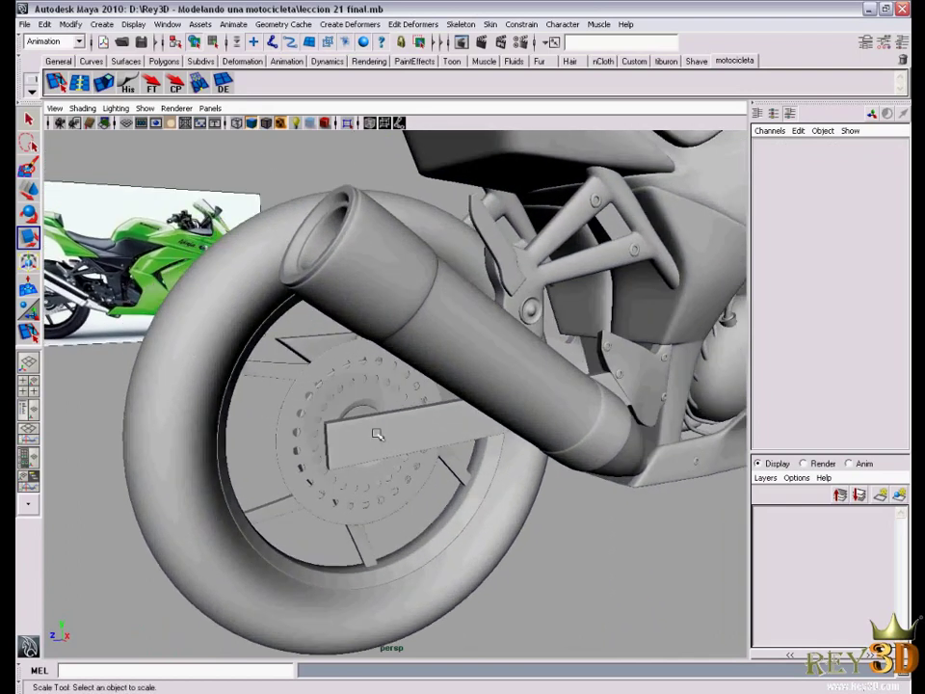
click(227, 452)
alt+drag(226, 453, 270, 424)
key(q)
alt+right_drag(270, 424, 327, 453)
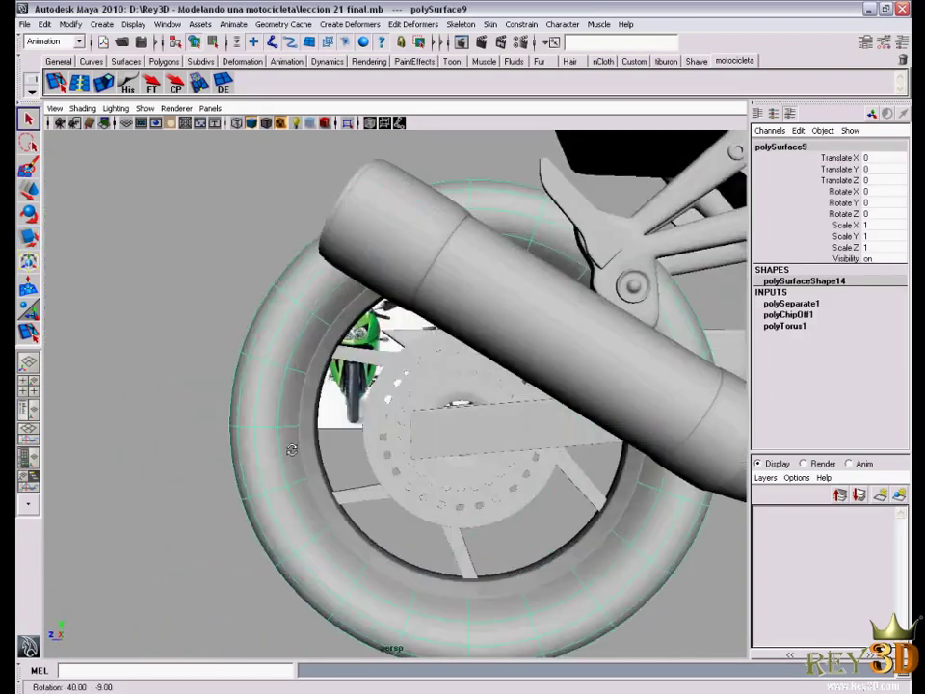
mouse_move(328, 453)
alt+mouse_down()
mouse_move(359, 439)
mouse_move(332, 400)
alt+mouse_up()
click(313, 419)
alt+right_drag(333, 400, 349, 379)
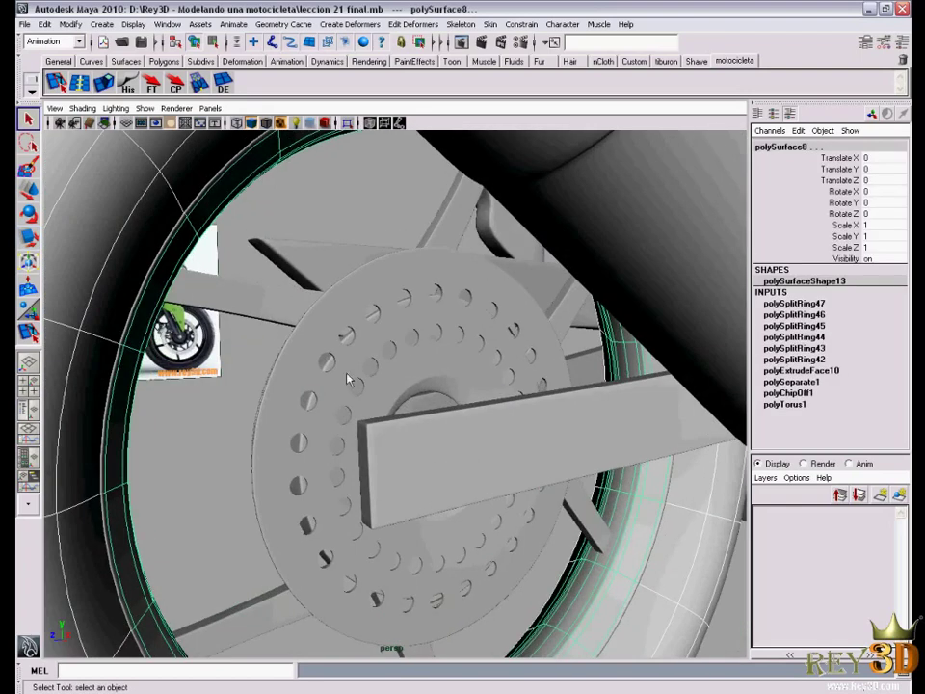
click(256, 308)
alt+drag(257, 308, 318, 517)
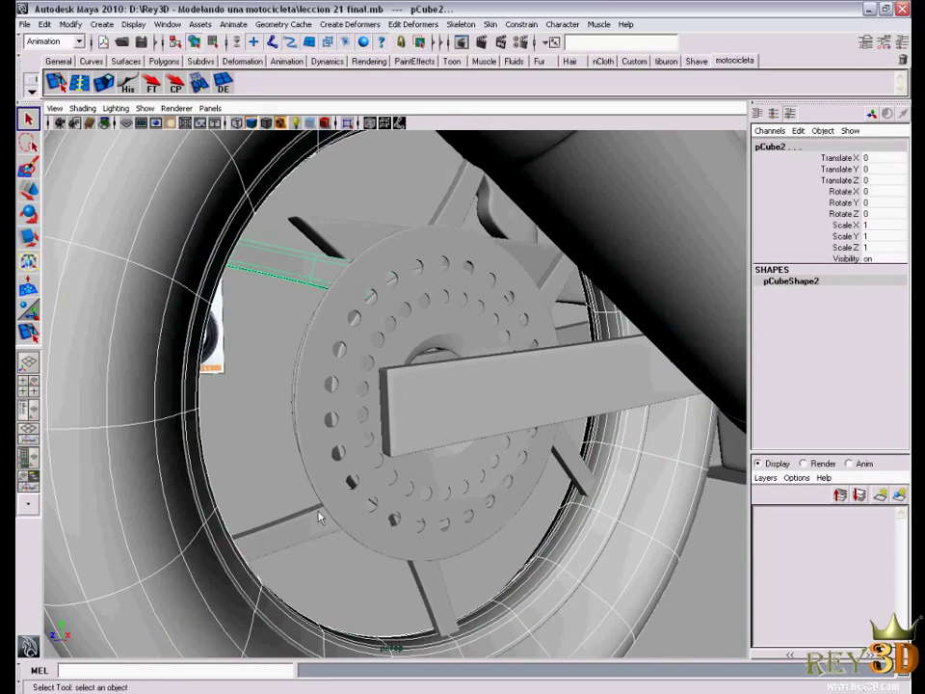
click(317, 453)
mouse_move(297, 464)
alt+mouse_down()
mouse_move(520, 468)
mouse_move(475, 467)
alt+mouse_up()
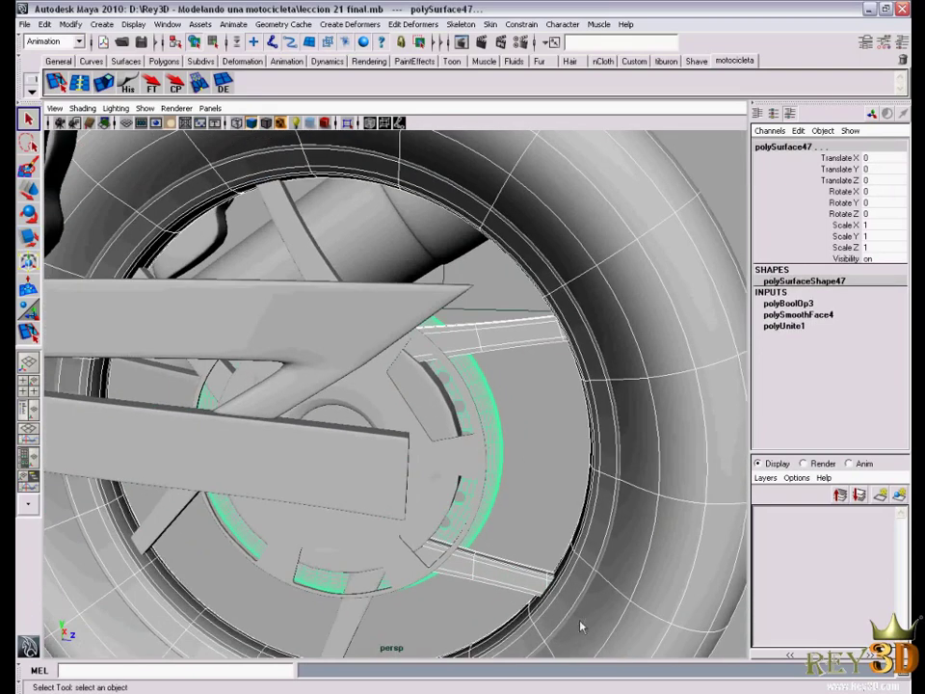
key(alt+Tab)
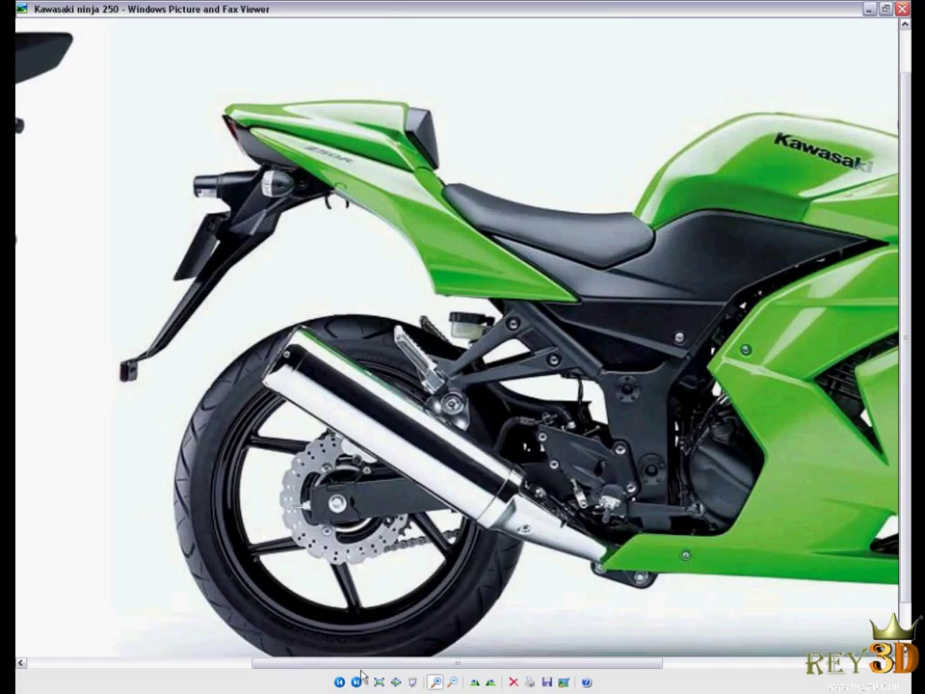
Advance two images to 'kawasaki ninja 250 perfil' and zoom in once
click(343, 685)
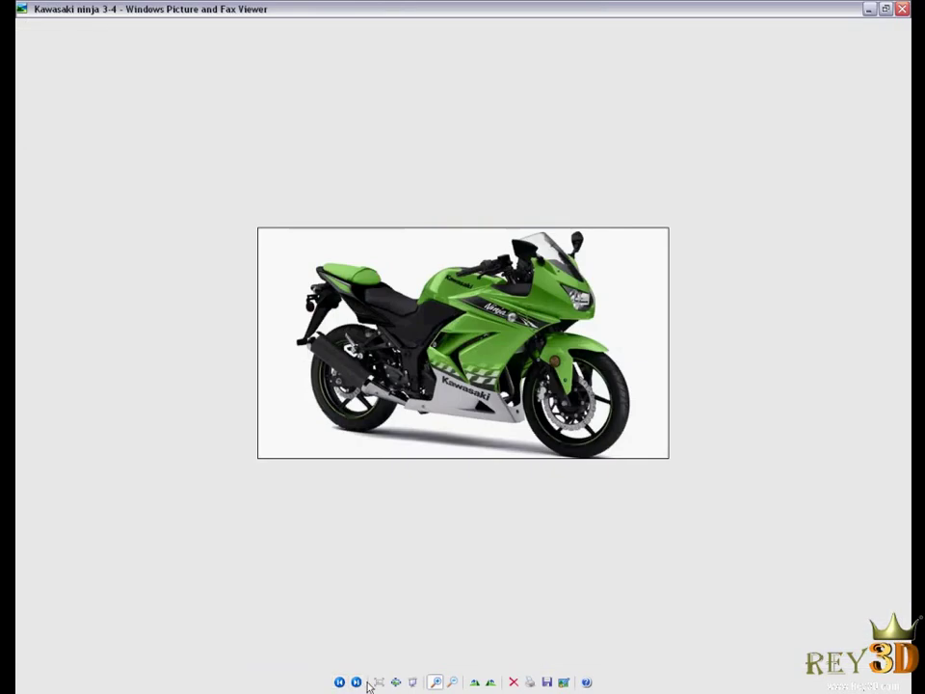
click(344, 683)
click(560, 511)
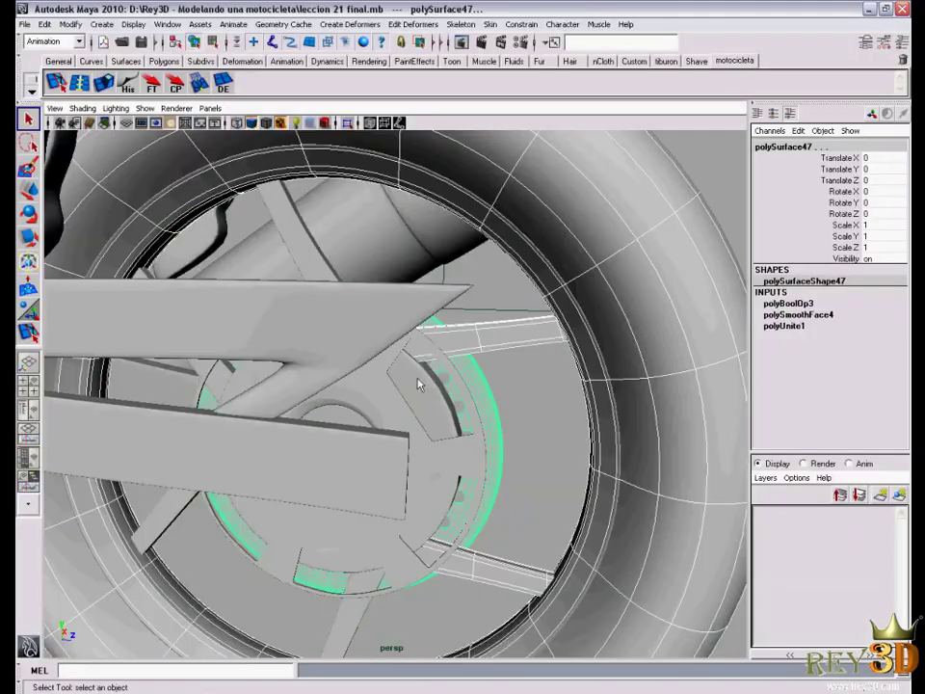
Pick parts around the hub: the brake disc, hub ring and top spoke
mouse_move(419, 377)
alt+mouse_down()
mouse_move(439, 374)
mouse_move(478, 419)
mouse_move(459, 468)
mouse_move(524, 452)
mouse_move(496, 448)
alt+mouse_up()
click(471, 471)
click(473, 477)
click(452, 405)
mouse_move(452, 405)
alt+mouse_down()
mouse_move(289, 270)
mouse_move(347, 202)
alt+mouse_up()
click(347, 202)
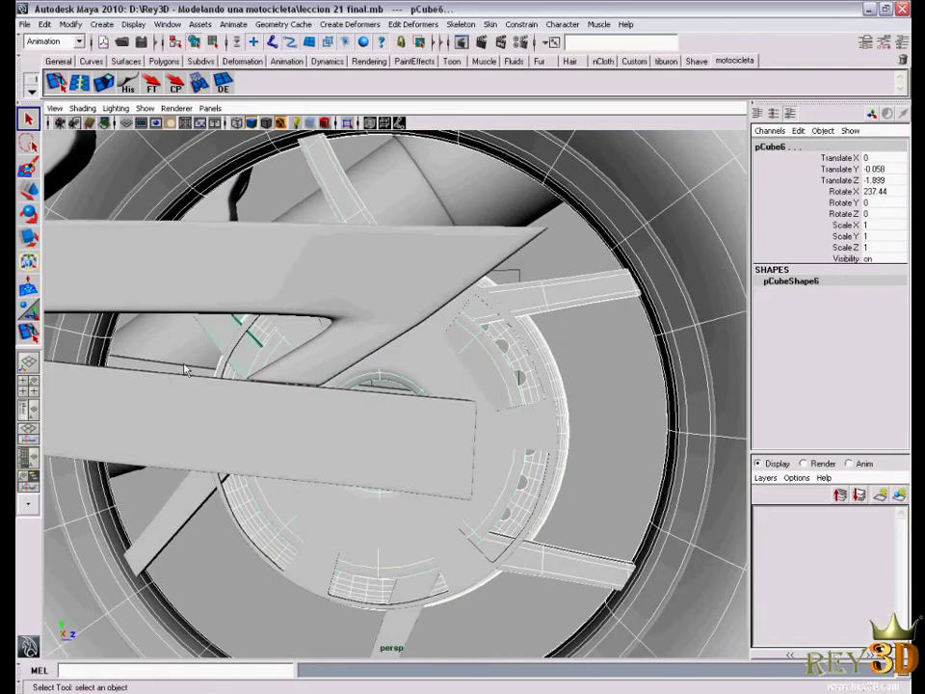
alt+drag(309, 452, 364, 405)
Orbit around the whole rear wheel and select the complete llanta_completa assembly
scroll(552, 461, down, 5)
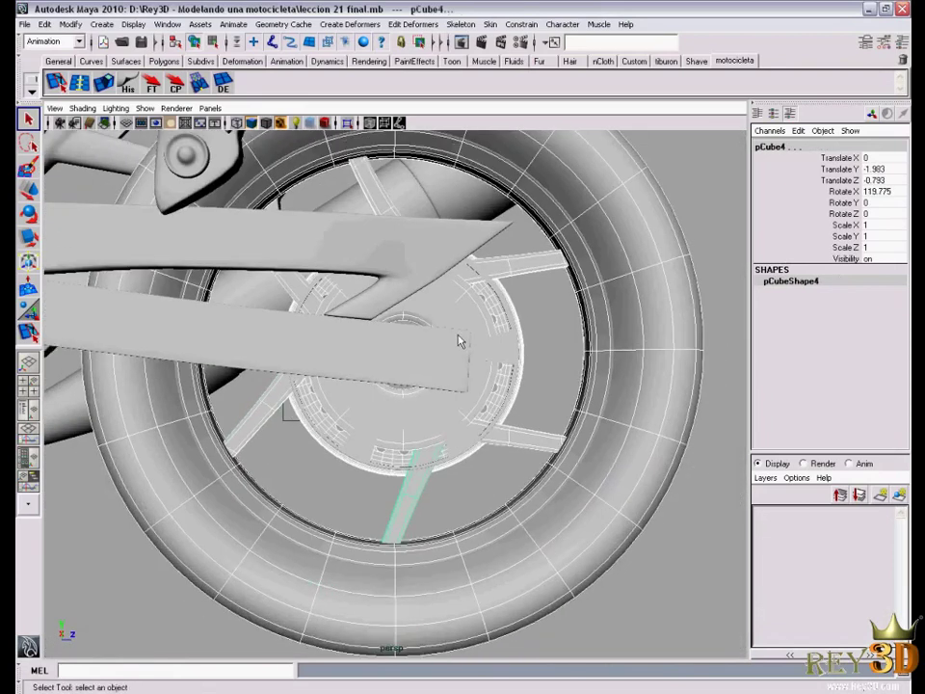
alt+drag(552, 460, 376, 370)
alt+right_drag(376, 371, 350, 359)
mouse_move(349, 359)
alt+mouse_down()
mouse_move(332, 321)
mouse_move(337, 289)
mouse_move(345, 373)
mouse_move(386, 380)
alt+mouse_up()
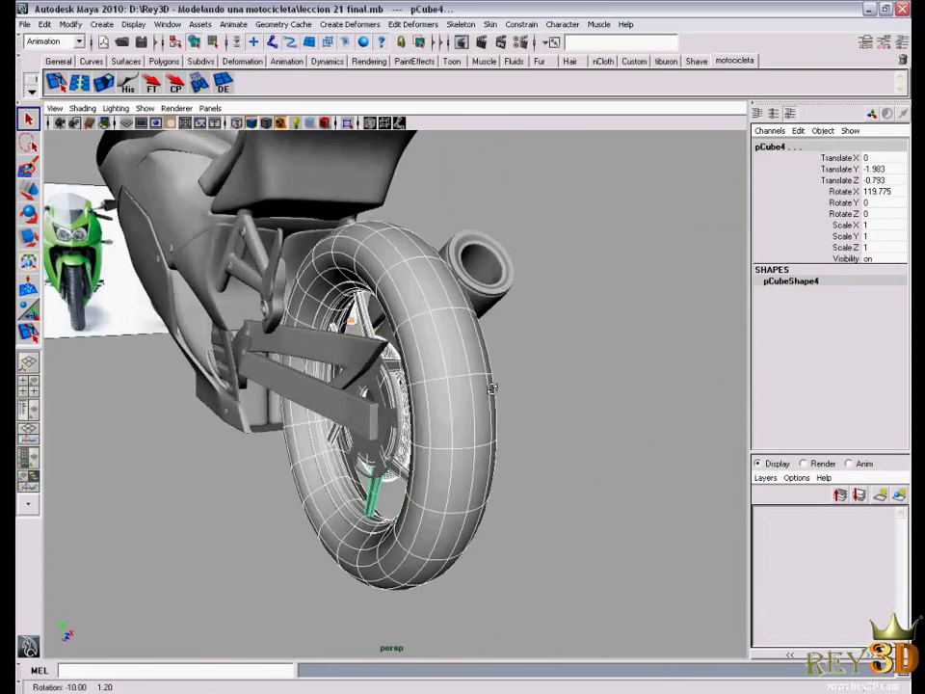
alt+right_drag(385, 381, 487, 434)
alt+drag(488, 434, 514, 419)
alt+right_drag(514, 419, 419, 385)
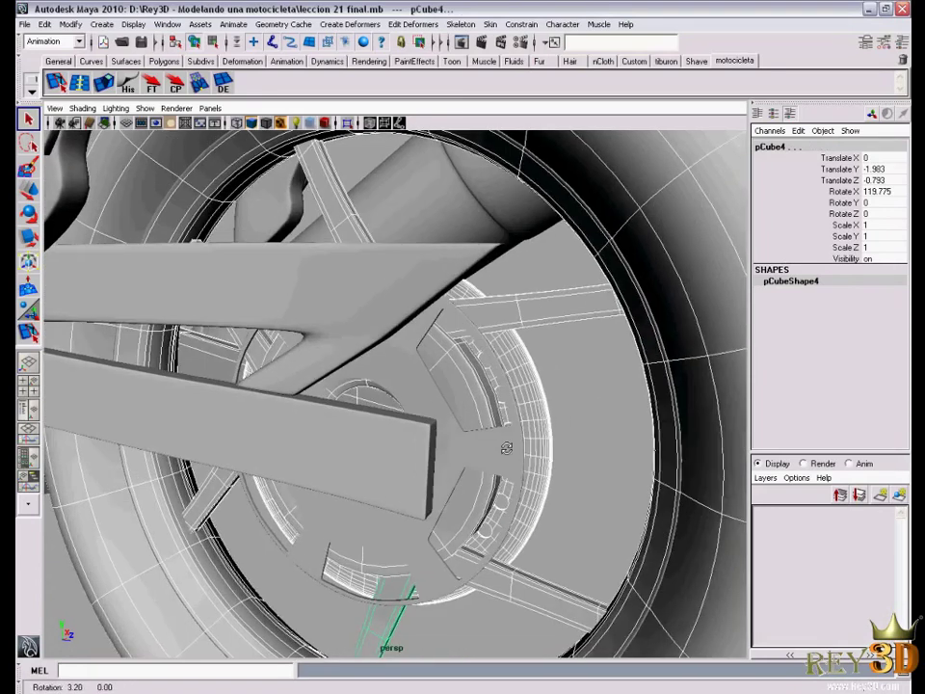
mouse_move(419, 384)
alt+mouse_down()
mouse_move(388, 434)
mouse_move(418, 413)
alt+mouse_up()
alt+right_drag(418, 413, 385, 404)
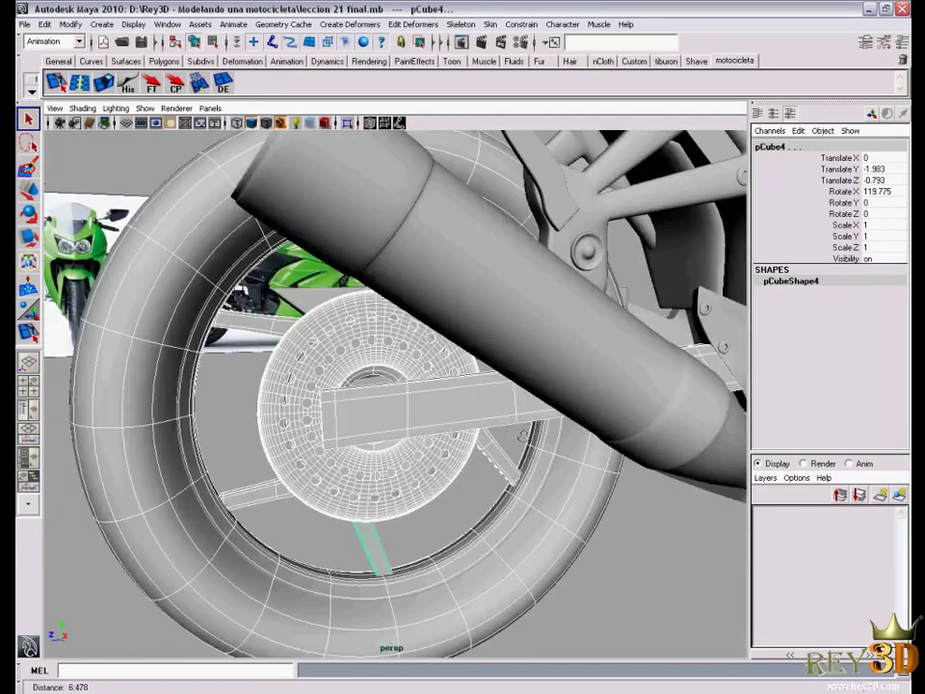
mouse_move(385, 404)
alt+mouse_down()
mouse_move(443, 408)
mouse_move(549, 383)
alt+mouse_up()
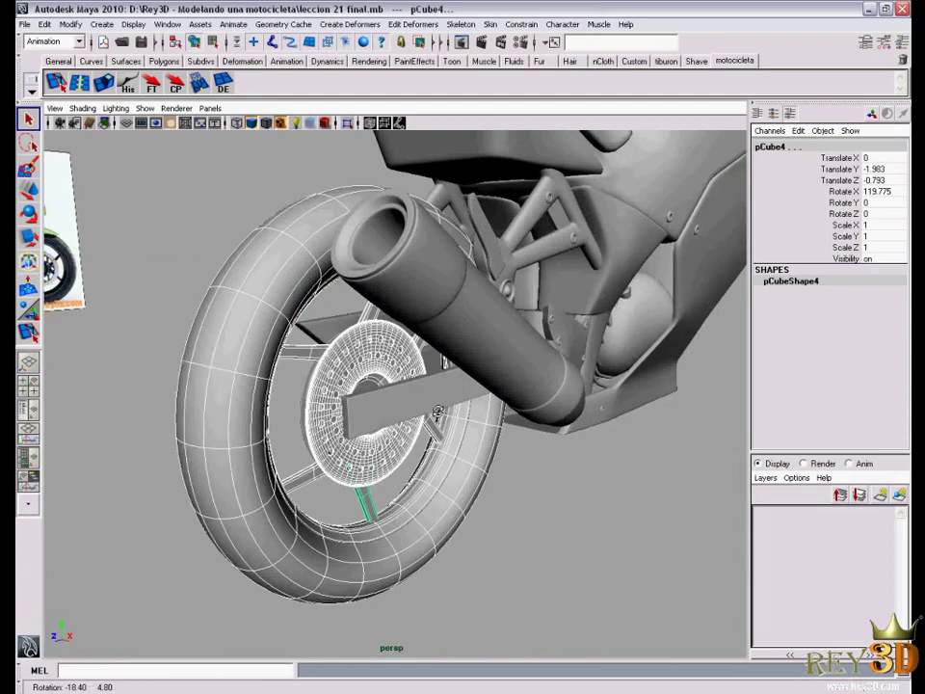
alt+drag(502, 371, 474, 436)
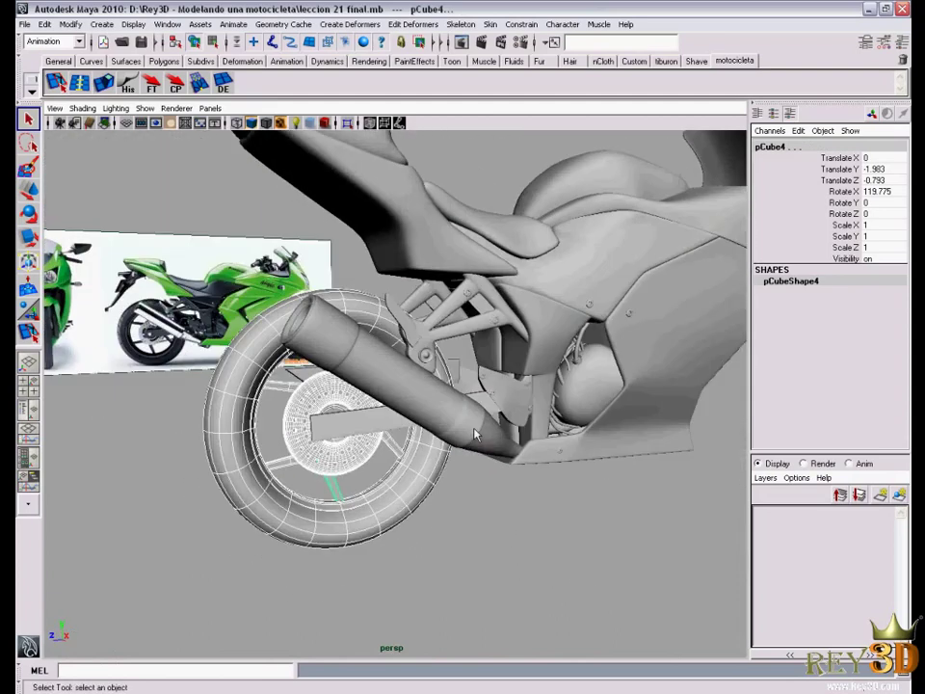
click(354, 320)
mouse_move(354, 320)
alt+mouse_down()
mouse_move(487, 421)
mouse_move(506, 416)
alt+mouse_up()
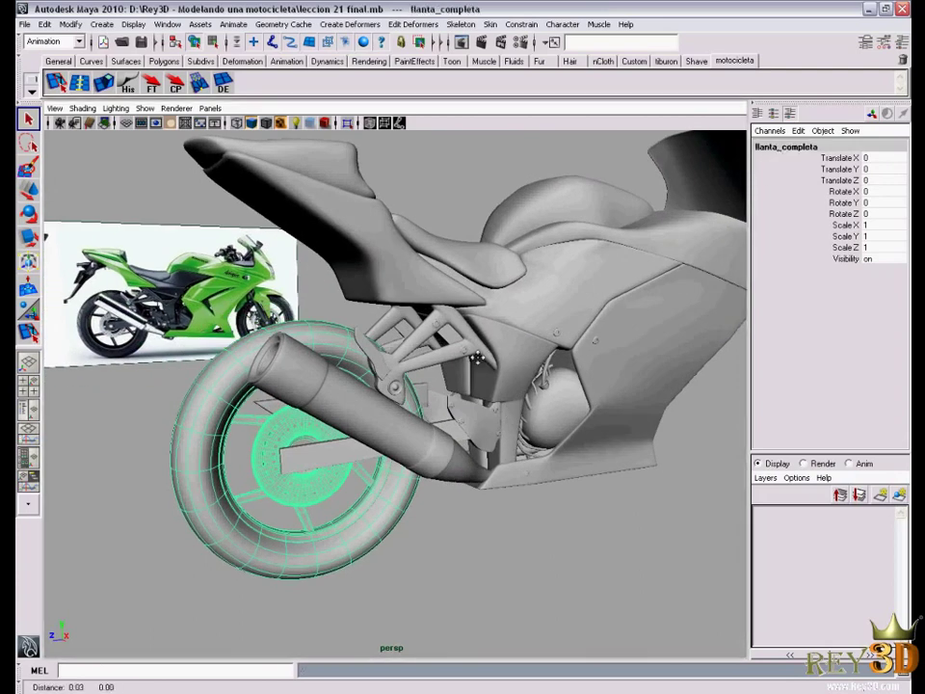
Move the duplicate wheel group llanta_completa1 forward to Translate Z -14.767 at the bike's front
alt+drag(477, 358, 498, 351)
key(w)
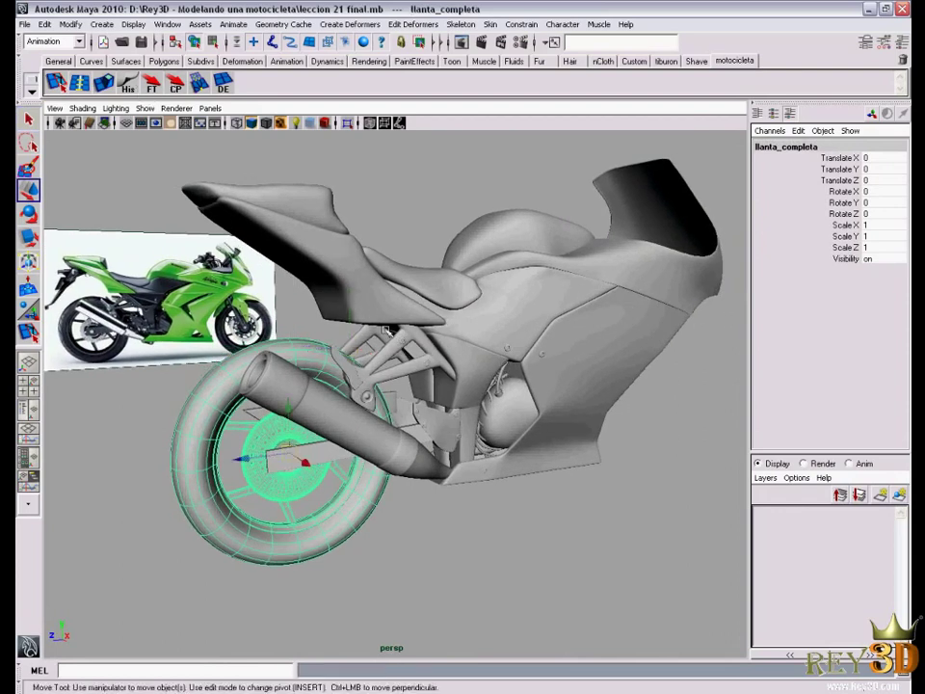
alt+drag(386, 329, 472, 375)
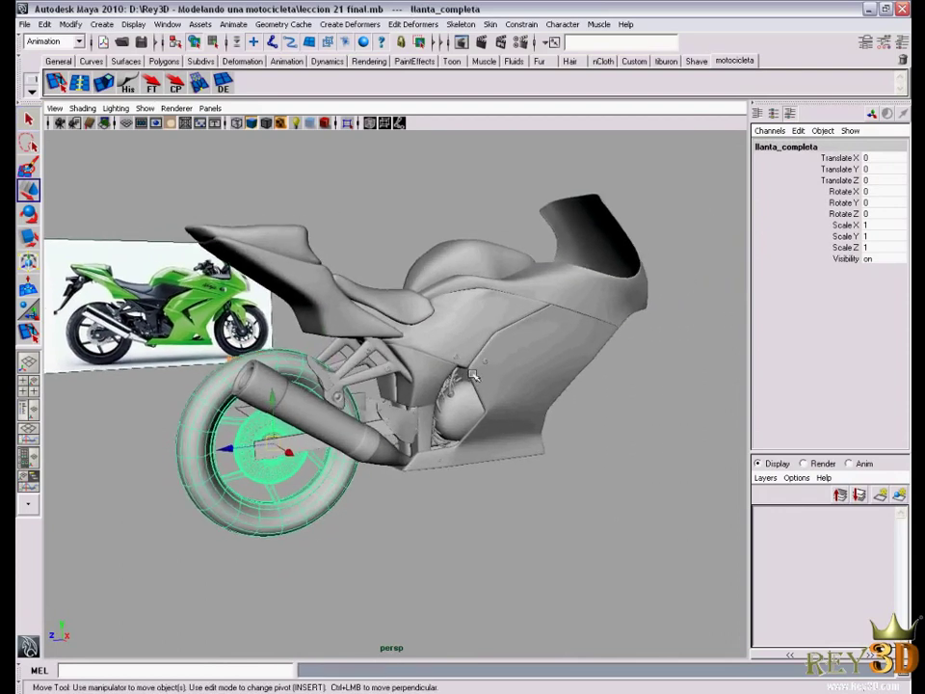
drag(229, 450, 448, 450)
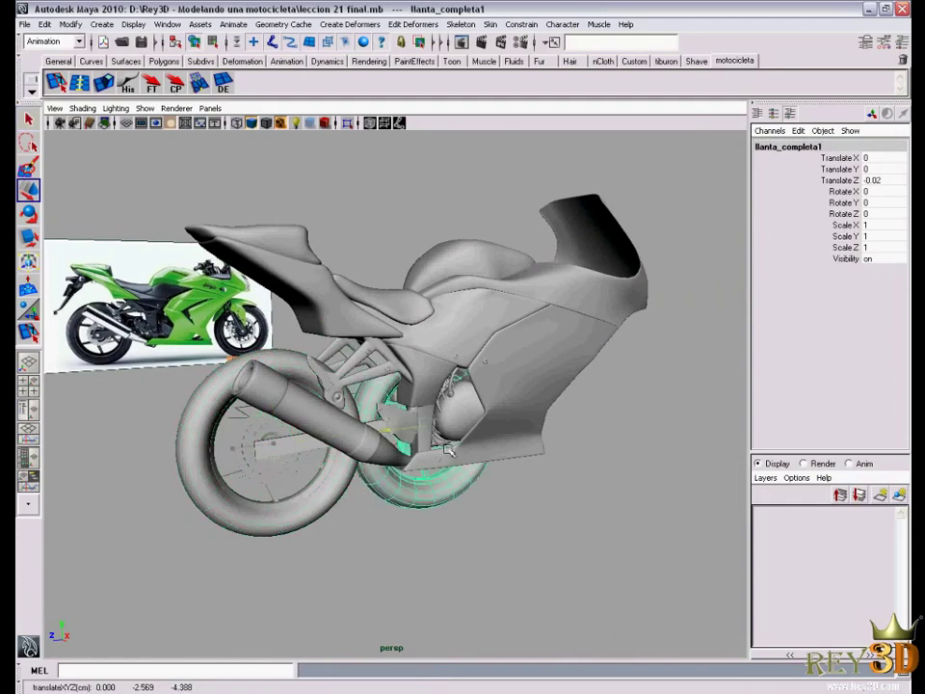
alt+drag(475, 330, 399, 270)
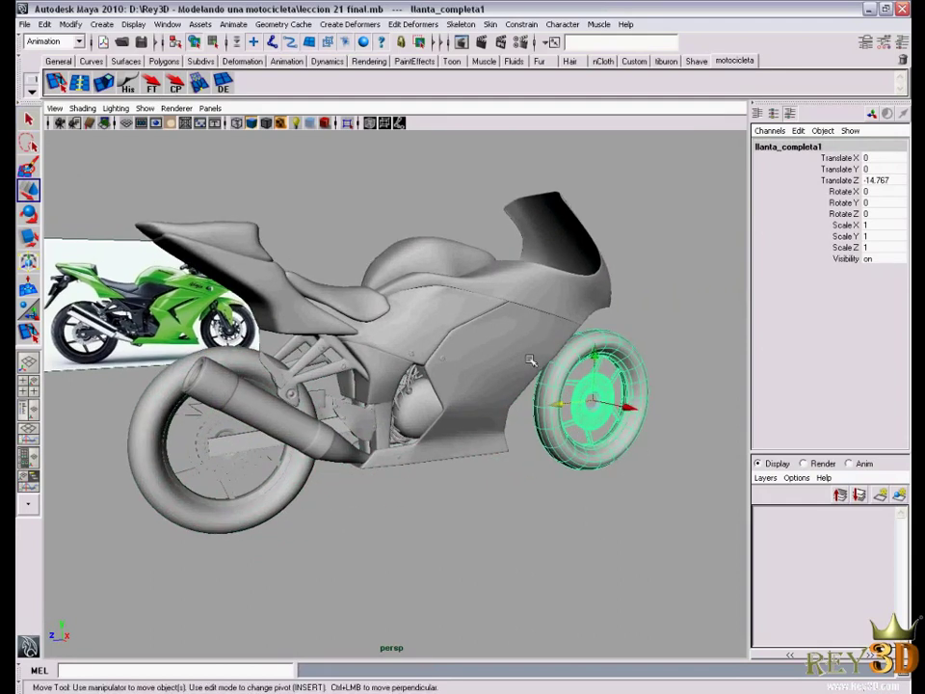
key(space)
key(space)
In side view, align the wheel copy with the reference front wheel at Translate Z -13.453, Y 0
scroll(475, 439, up, 2)
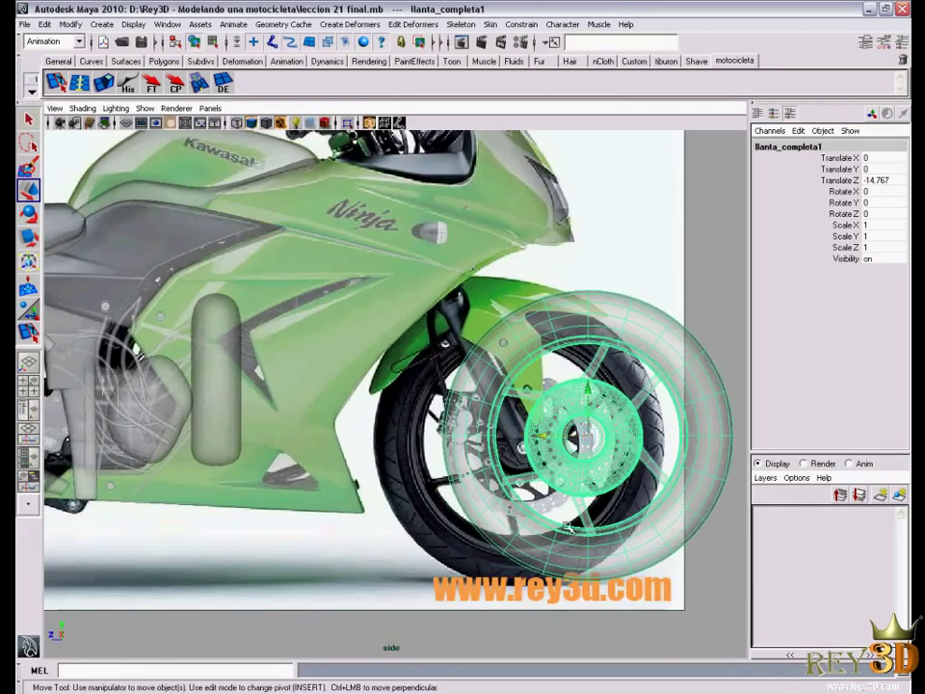
scroll(475, 438, up, 2)
scroll(475, 439, up, 1)
drag(475, 438, 406, 429)
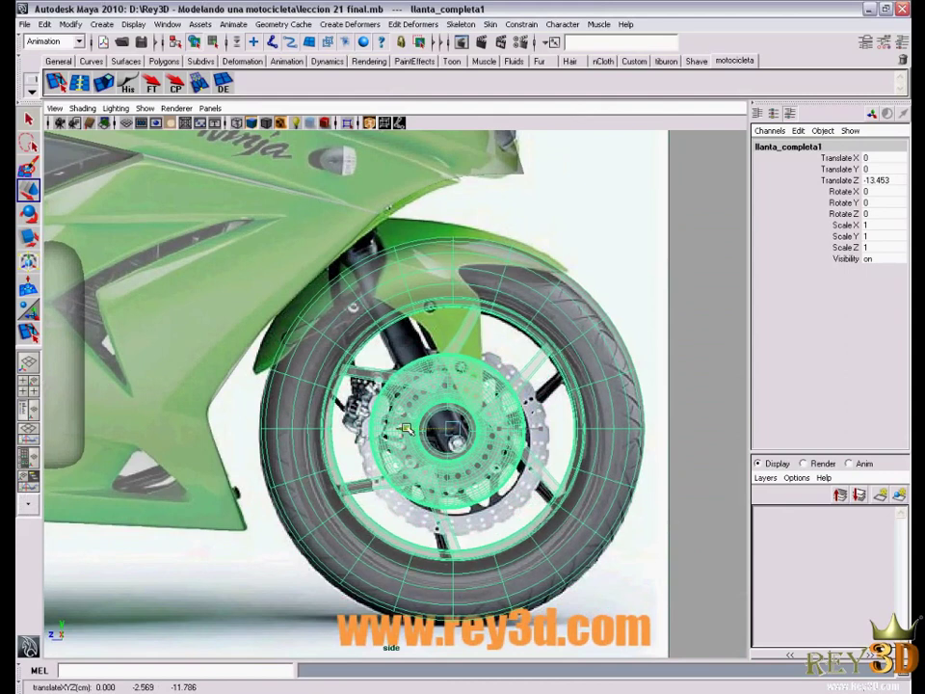
scroll(406, 428, down, 5)
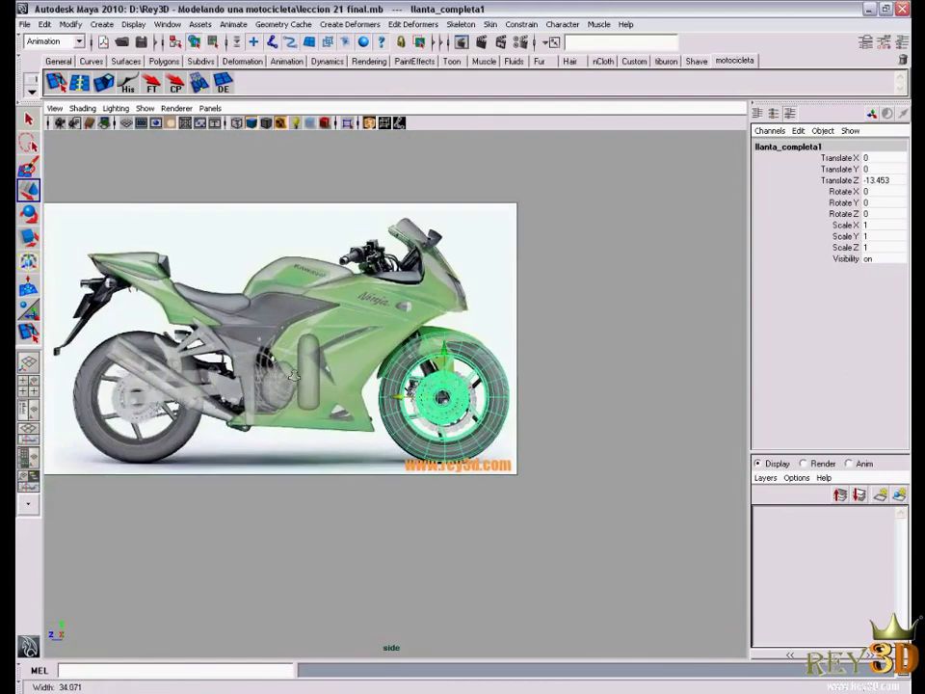
scroll(594, 482, up, 5)
scroll(594, 481, up, 2)
scroll(510, 450, up, 3)
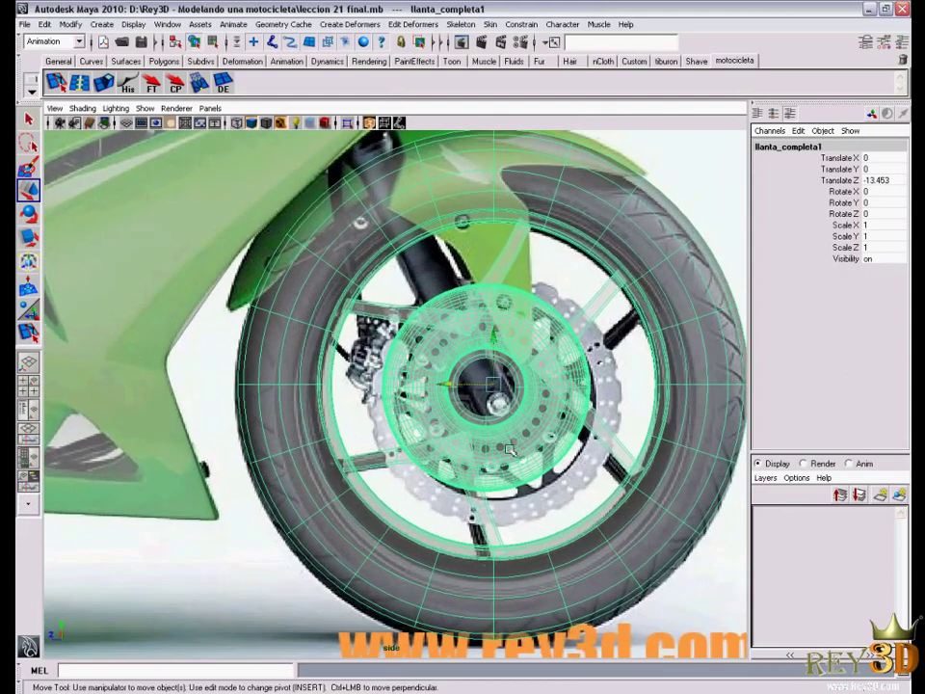
drag(497, 337, 496, 343)
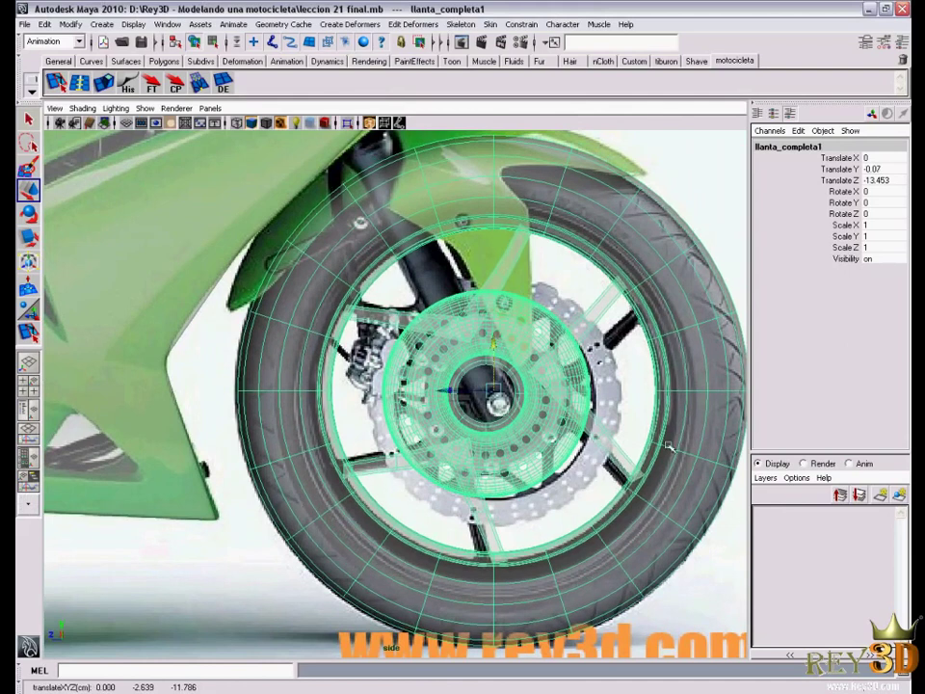
scroll(669, 446, down, 3)
scroll(598, 421, down, 1)
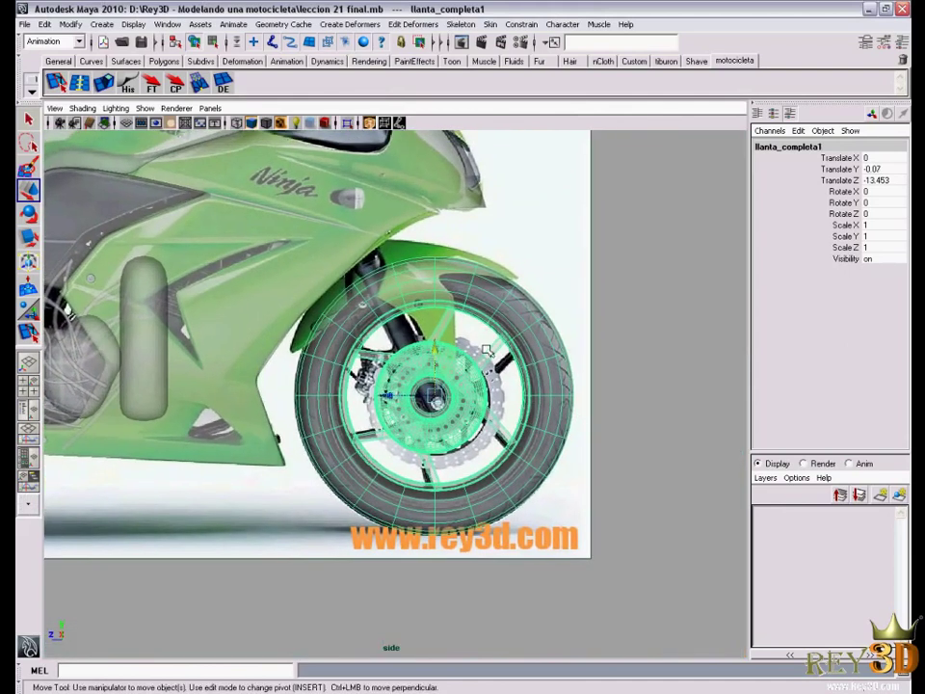
Return to the perspective view and orbit close to the new front wheel
key(space)
key(space)
mouse_move(488, 351)
alt+mouse_down()
mouse_move(647, 395)
mouse_move(581, 427)
alt+mouse_up()
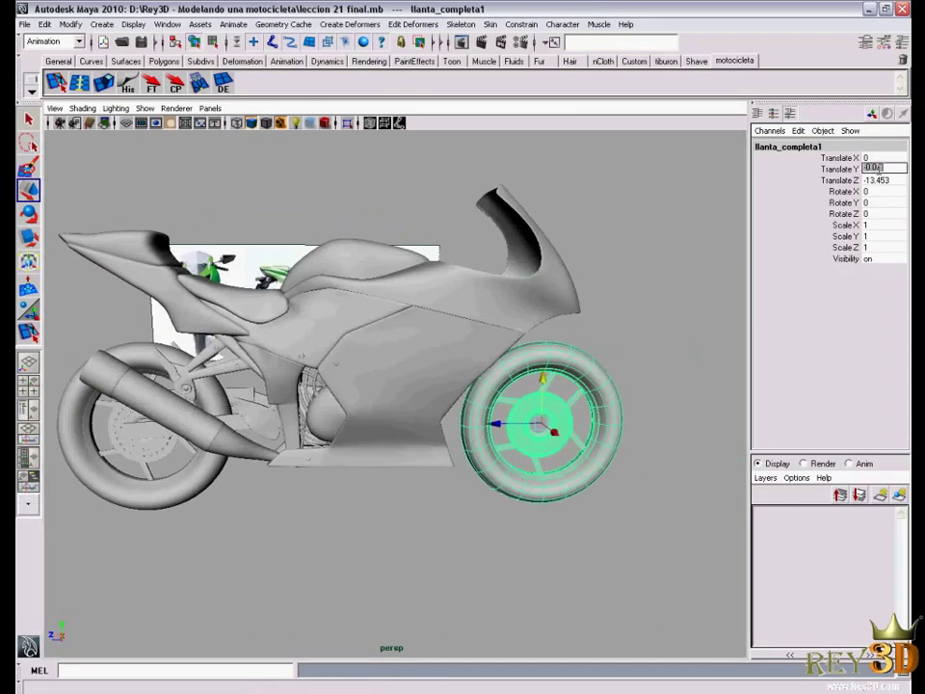
alt+drag(542, 376, 511, 405)
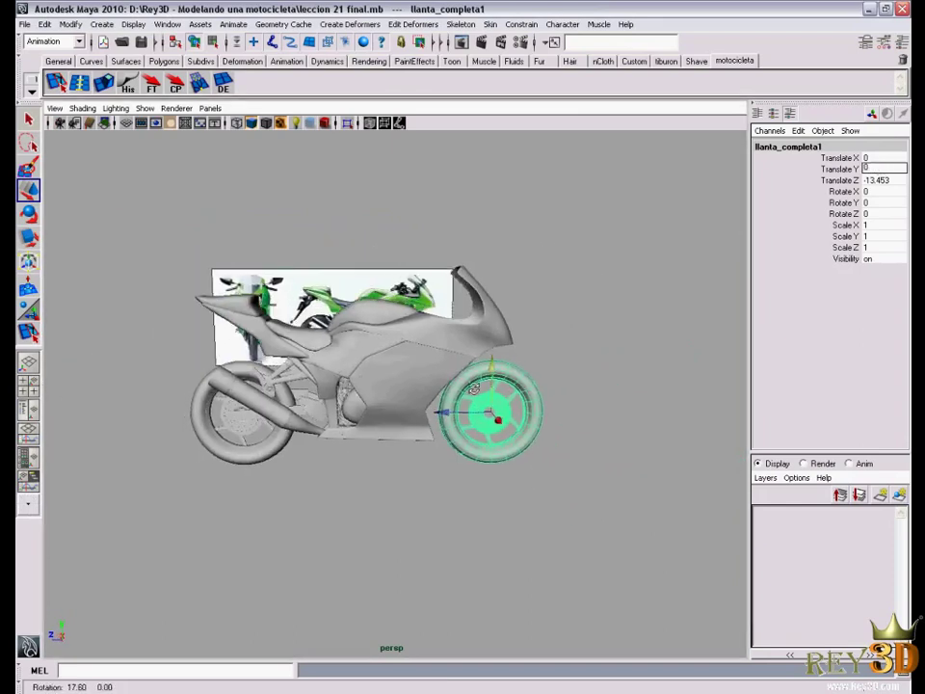
mouse_move(511, 405)
alt+right_down()
mouse_move(539, 429)
mouse_move(588, 434)
mouse_move(578, 424)
mouse_move(617, 385)
alt+right_up()
Deselect the wheel copy, orbit to a near side view and compare against the reference photo
click(638, 374)
alt+drag(638, 374, 567, 427)
alt+right_drag(567, 427, 520, 405)
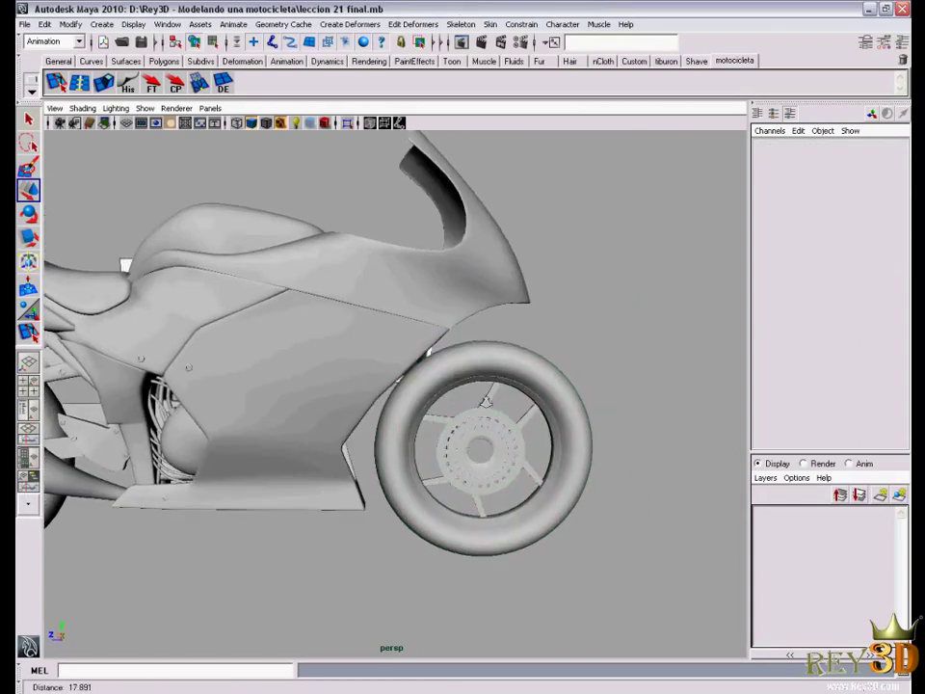
alt+drag(520, 404, 424, 434)
alt+right_drag(424, 433, 438, 453)
alt+drag(438, 453, 498, 425)
alt+right_drag(498, 425, 590, 501)
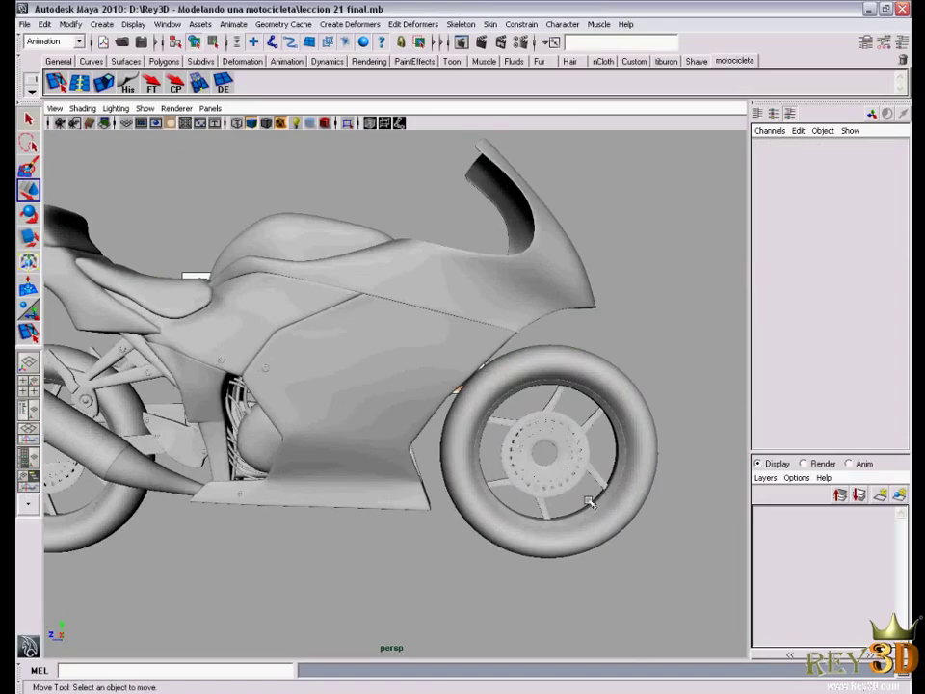
click(631, 686)
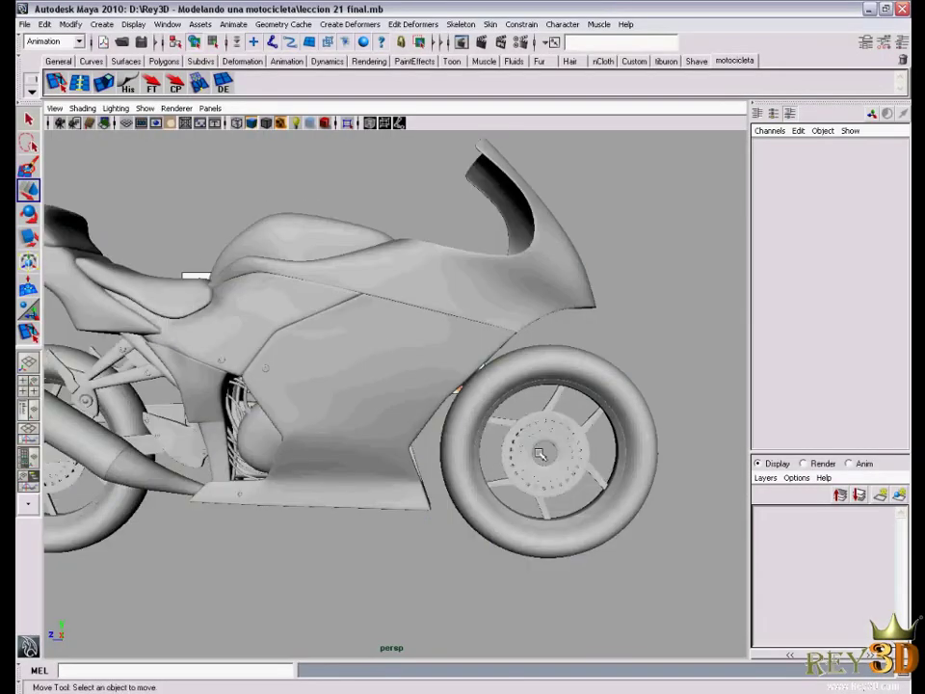
Tumble to the bike's front-right and turn on Wireframe on Shaded
scroll(500, 504, down, 3)
scroll(482, 481, down, 3)
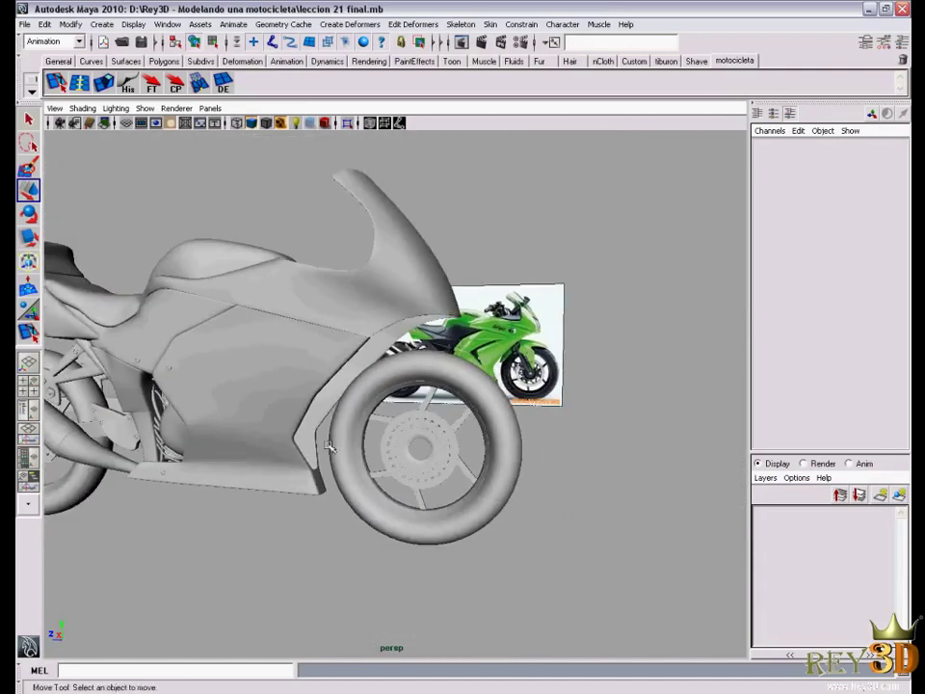
scroll(454, 450, down, 2)
mouse_move(454, 450)
alt+mouse_down()
mouse_move(464, 441)
mouse_move(453, 434)
alt+mouse_up()
alt+right_drag(452, 433, 462, 429)
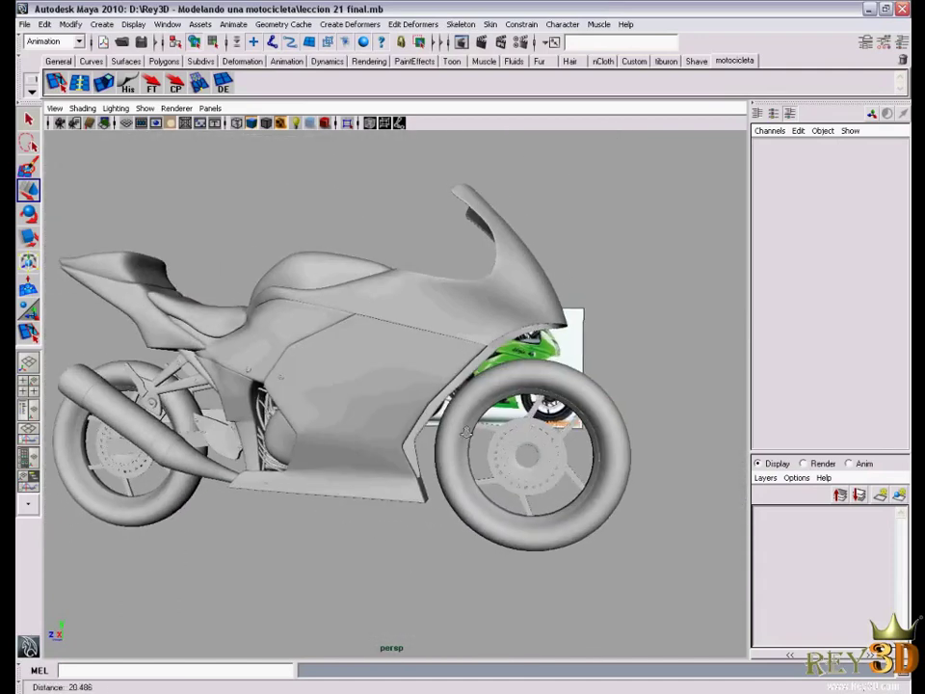
mouse_move(462, 429)
alt+mouse_down()
mouse_move(514, 425)
mouse_move(367, 264)
alt+mouse_up()
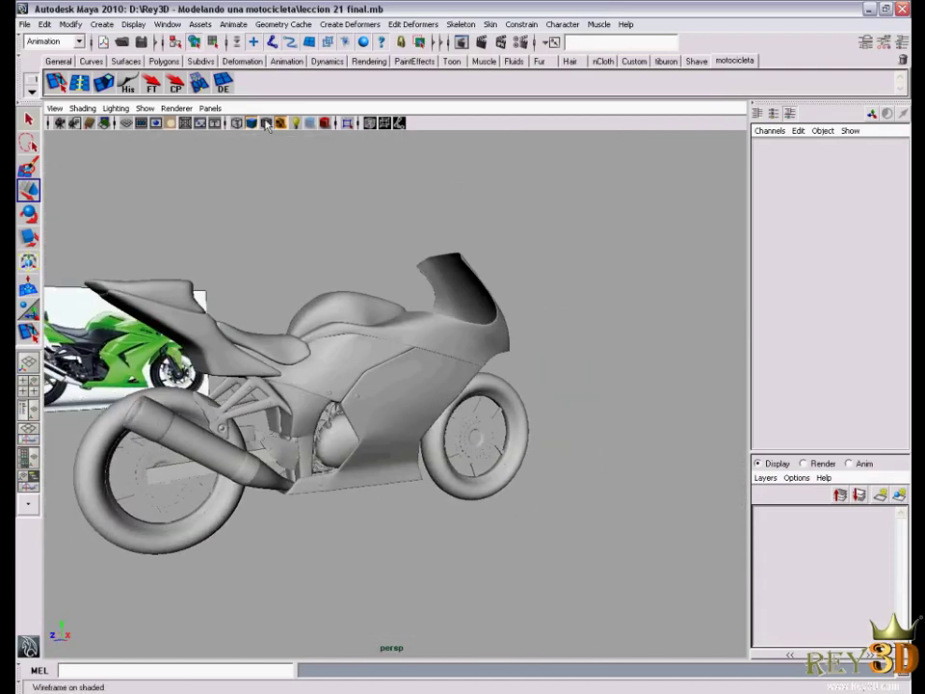
click(267, 125)
alt+drag(434, 444, 482, 453)
Scale the front brake disc polySurface47 up uniformly to about 1.03
mouse_move(482, 453)
alt+right_down()
mouse_move(495, 459)
mouse_move(461, 489)
alt+right_up()
click(460, 490)
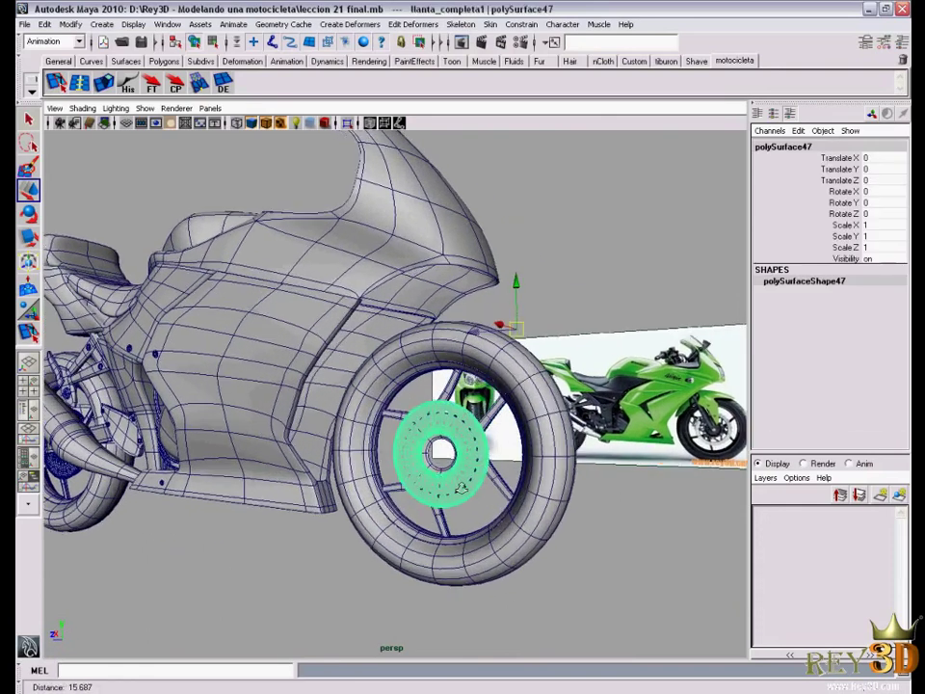
alt+drag(461, 487, 394, 348)
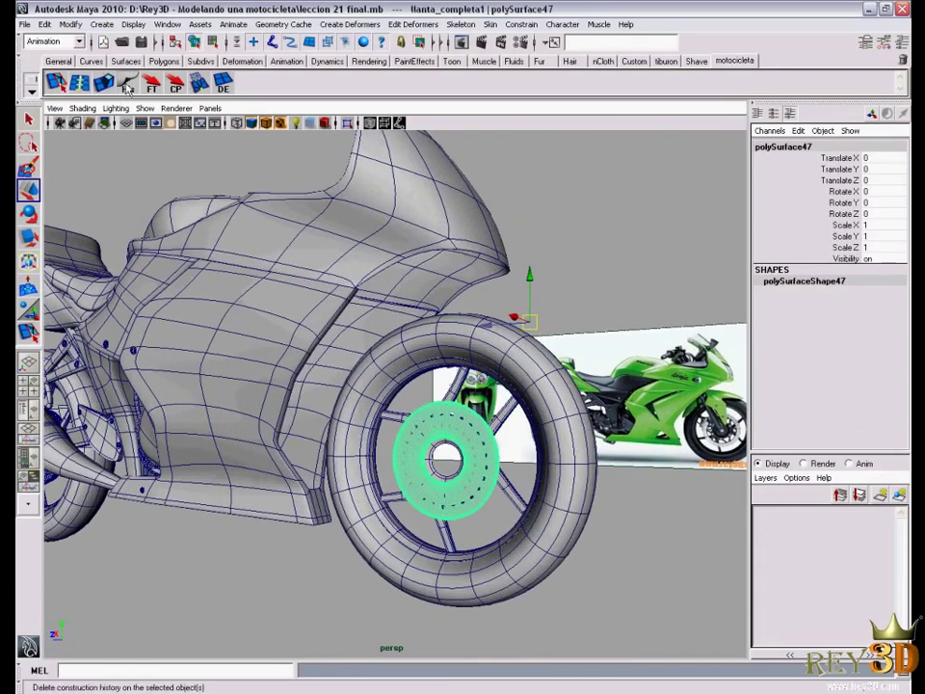
alt+right_drag(416, 488, 462, 505)
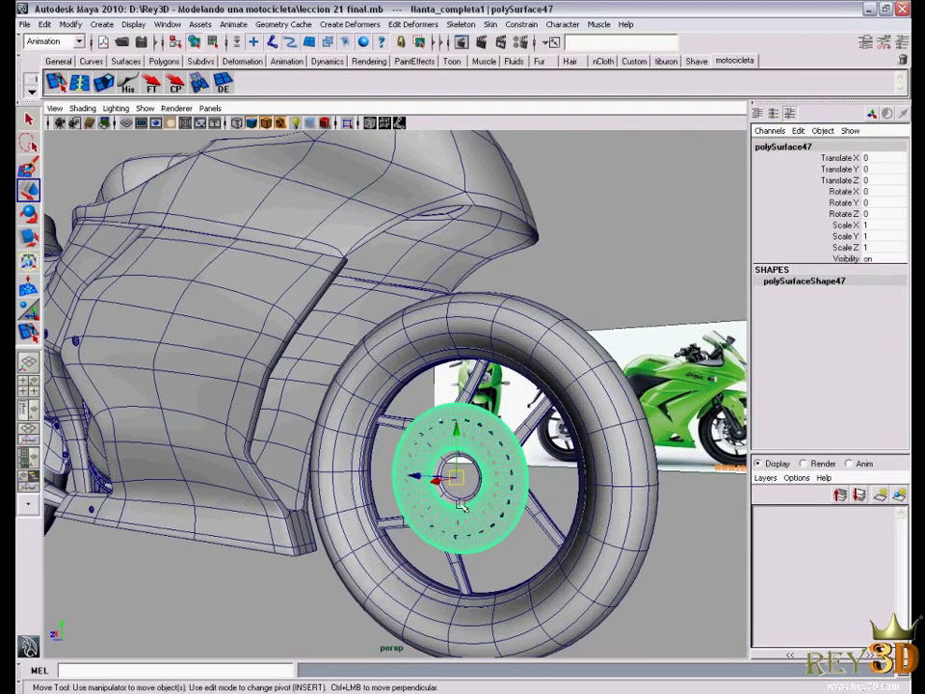
alt+drag(459, 507, 470, 498)
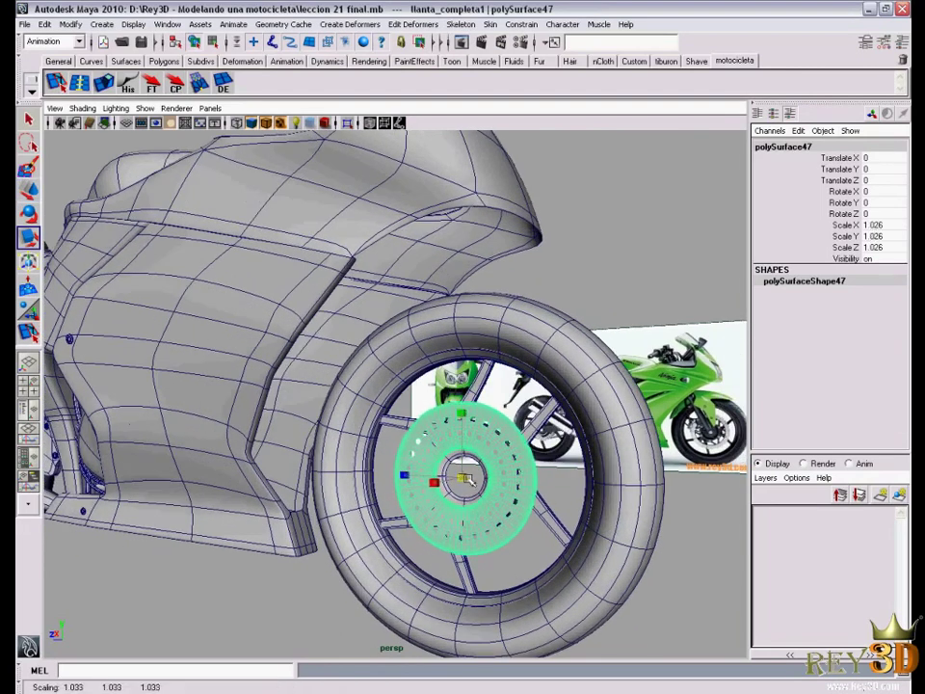
click(525, 453)
alt+right_drag(525, 453, 257, 291)
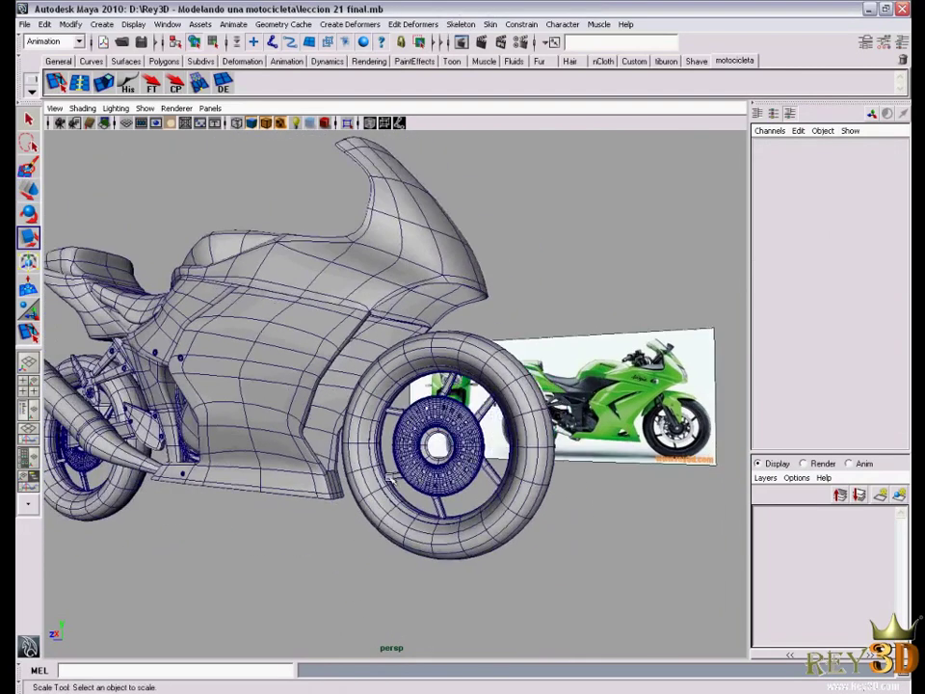
click(262, 125)
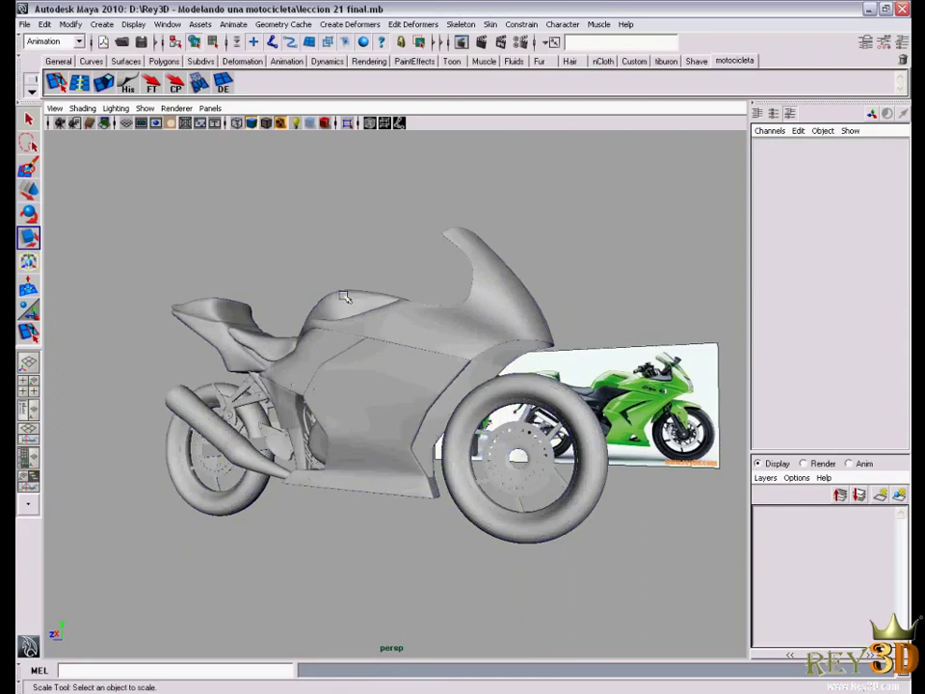
alt+drag(404, 434, 299, 445)
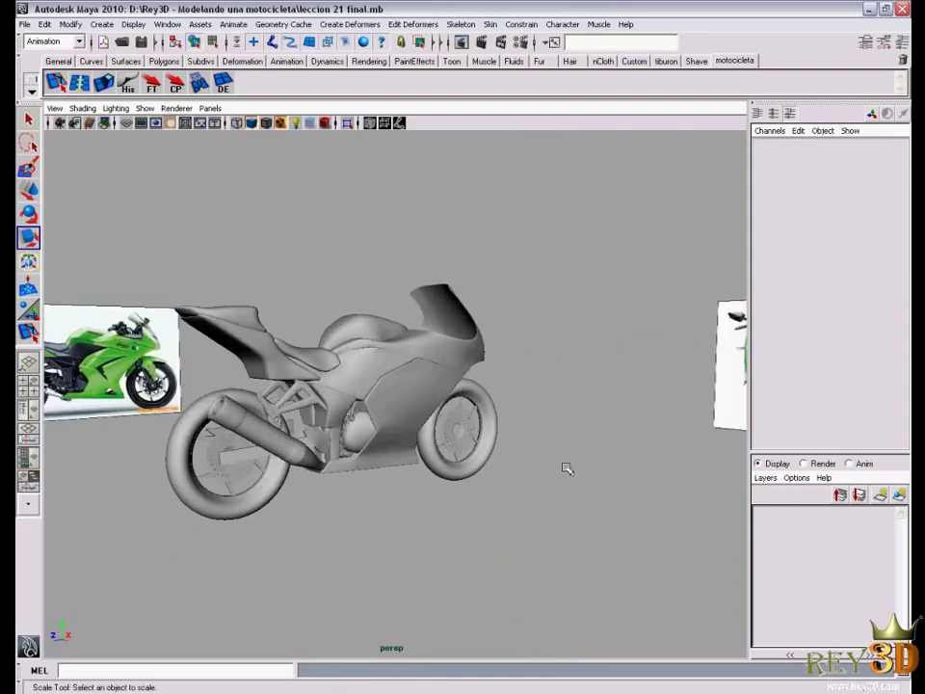
mouse_move(566, 468)
alt+mouse_down()
mouse_move(506, 440)
mouse_move(449, 444)
alt+mouse_up()
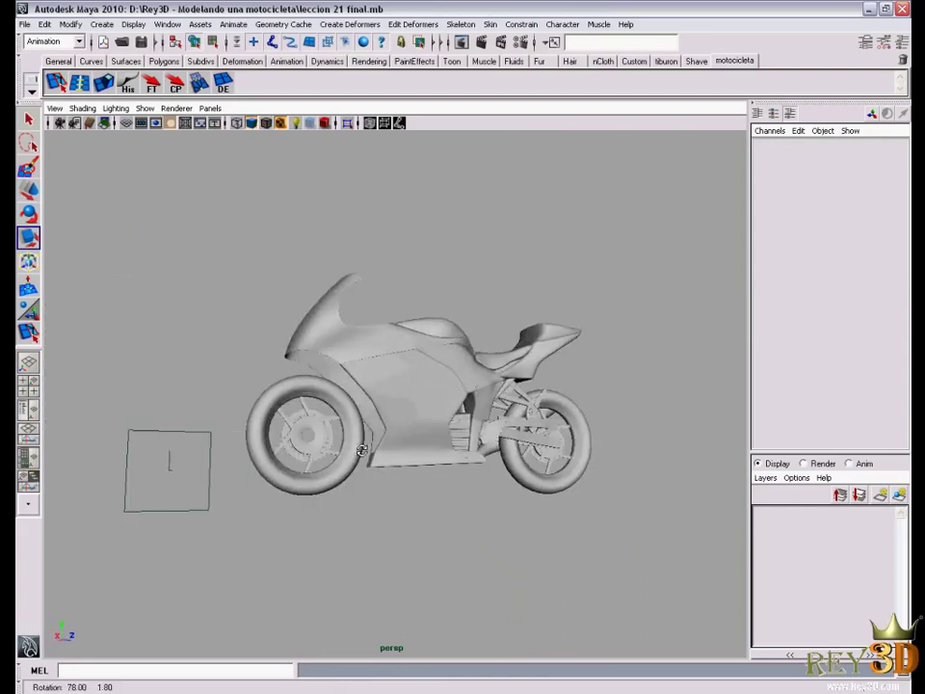
mouse_move(364, 456)
alt+mouse_down()
mouse_move(676, 275)
mouse_move(78, 324)
mouse_move(520, 469)
mouse_move(470, 287)
alt+mouse_up()
mouse_move(471, 350)
alt+mouse_down()
mouse_move(522, 453)
mouse_move(310, 208)
alt+mouse_up()
click(265, 123)
mouse_move(501, 385)
alt+mouse_down()
mouse_move(623, 425)
mouse_move(483, 409)
mouse_move(356, 309)
alt+mouse_up()
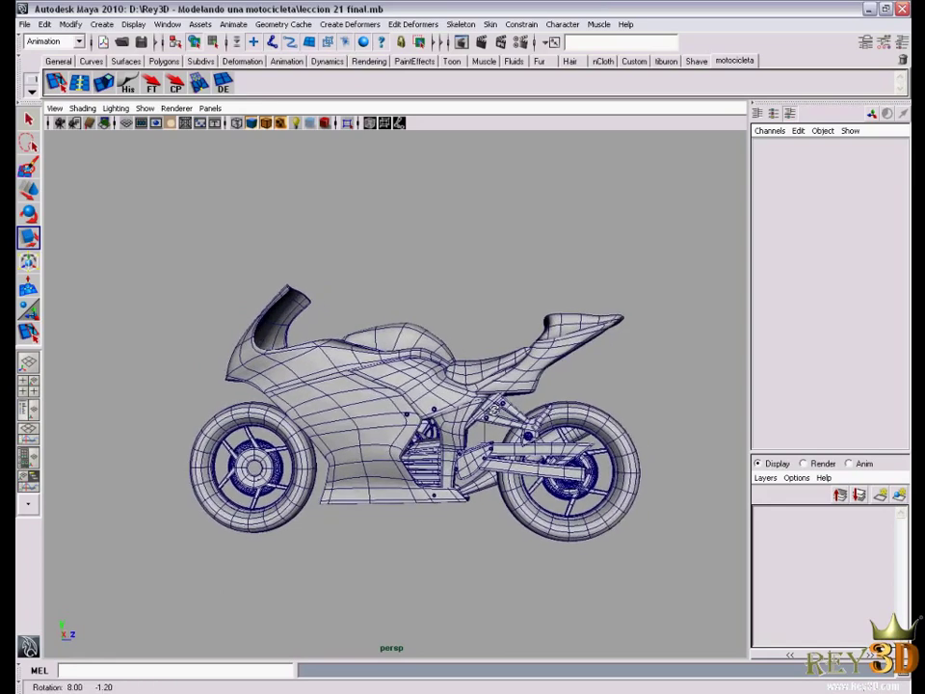
mouse_move(490, 409)
alt+mouse_down()
mouse_move(421, 413)
mouse_move(289, 323)
mouse_move(299, 318)
alt+mouse_up()
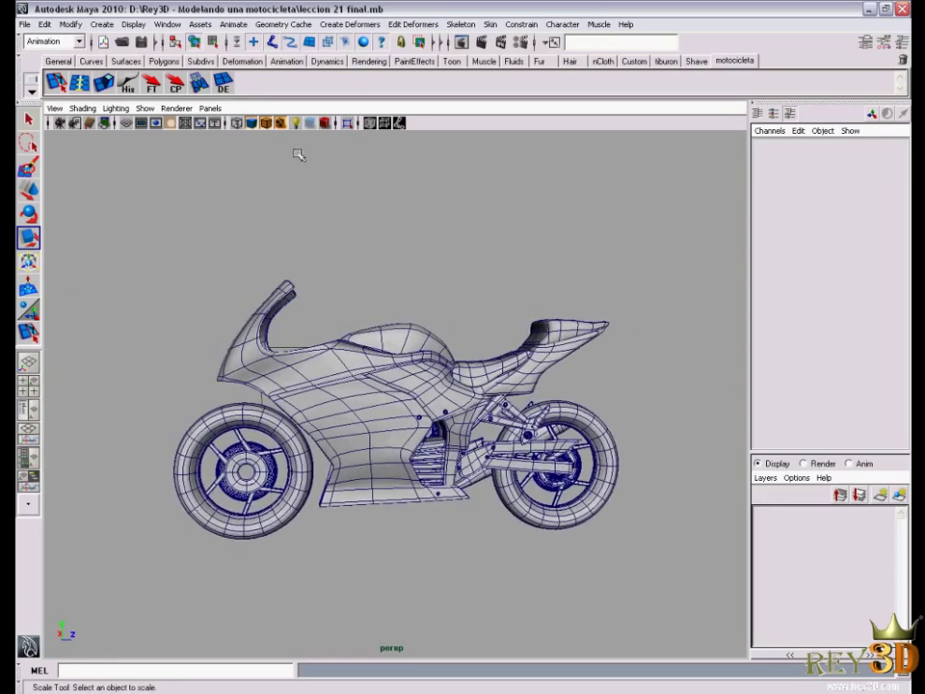
click(267, 124)
alt+drag(617, 414, 471, 413)
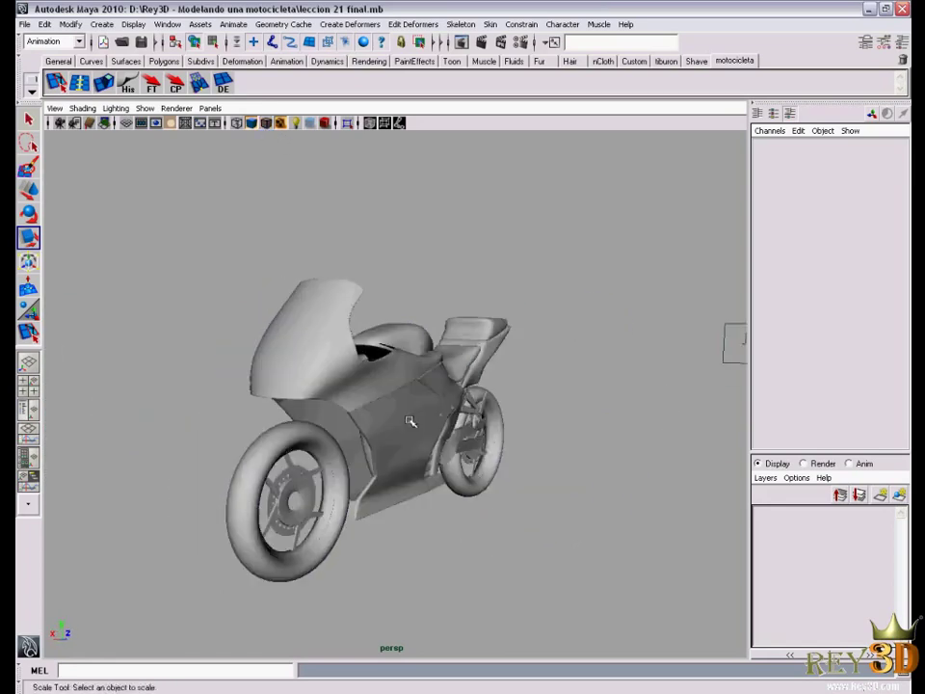
alt+drag(402, 395, 259, 143)
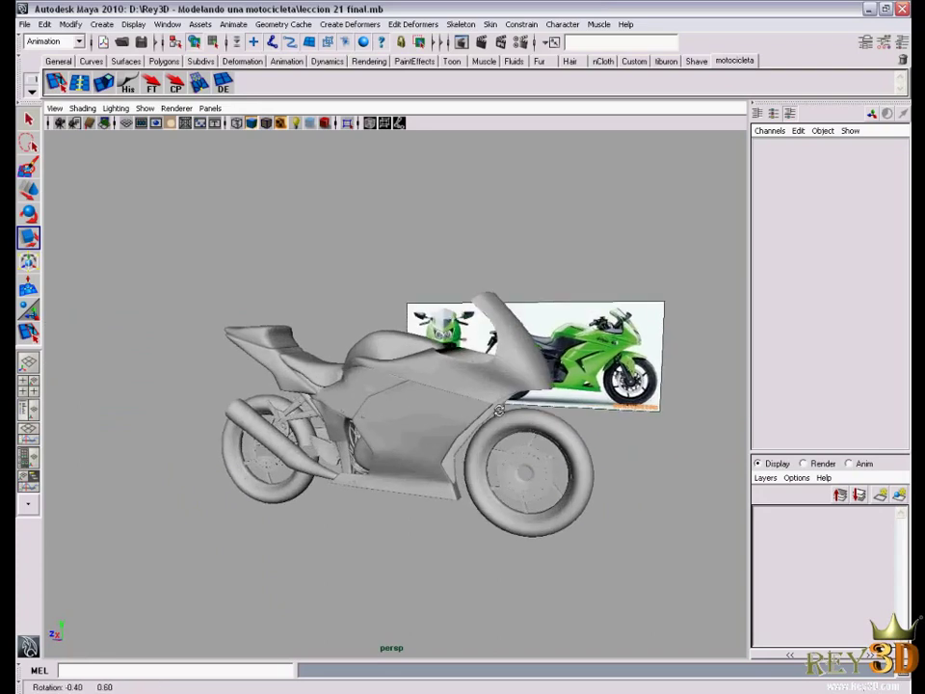
alt+right_drag(379, 403, 374, 256)
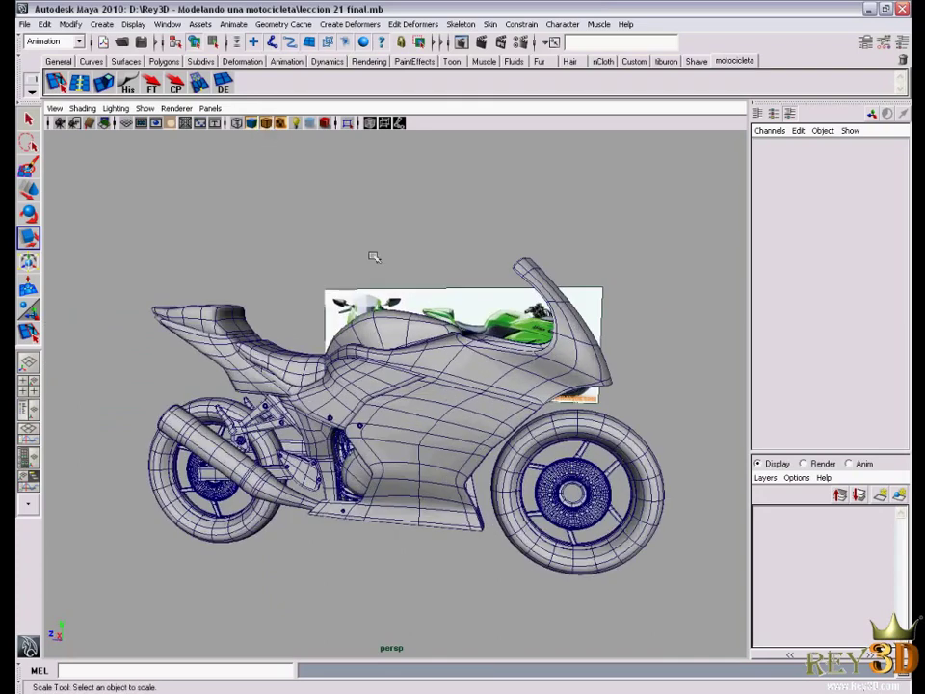
click(267, 124)
alt+right_drag(385, 405, 502, 432)
alt+drag(502, 431, 517, 421)
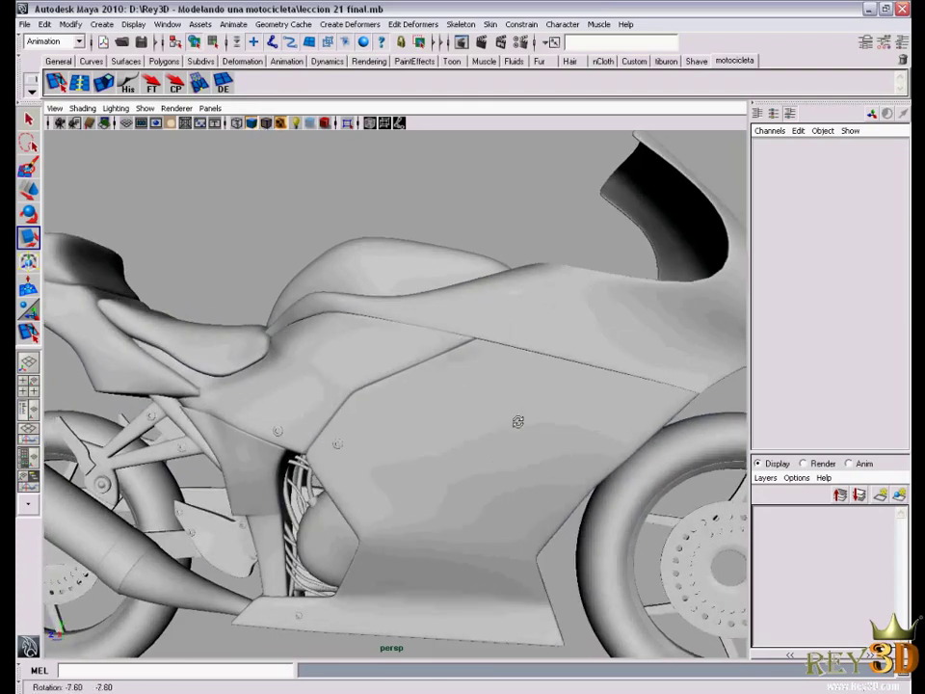
alt+right_drag(483, 452, 477, 424)
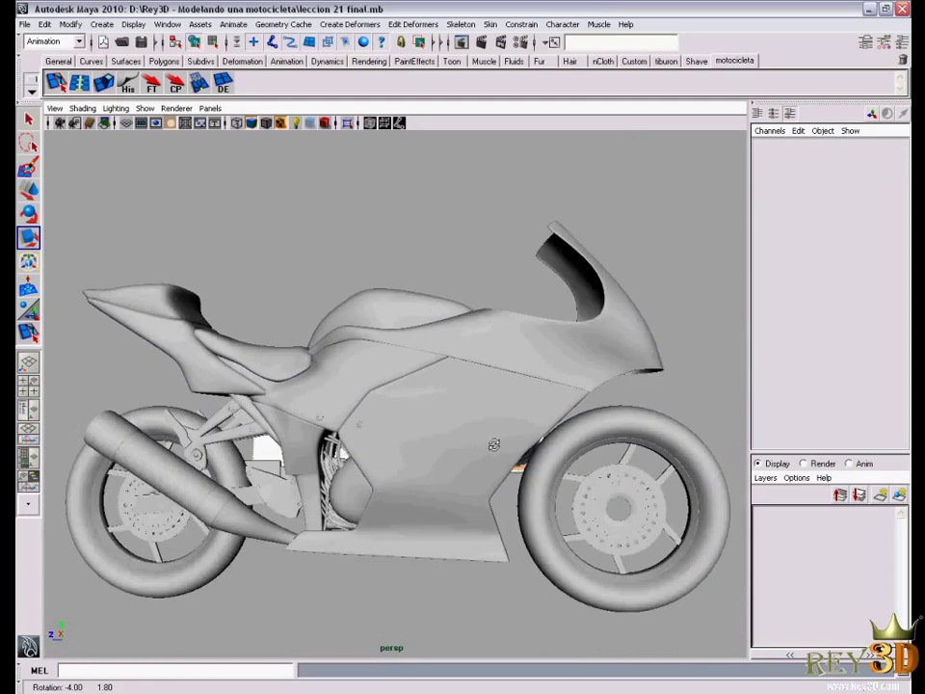
mouse_move(477, 424)
alt+mouse_down()
mouse_move(502, 406)
mouse_move(510, 423)
alt+mouse_up()
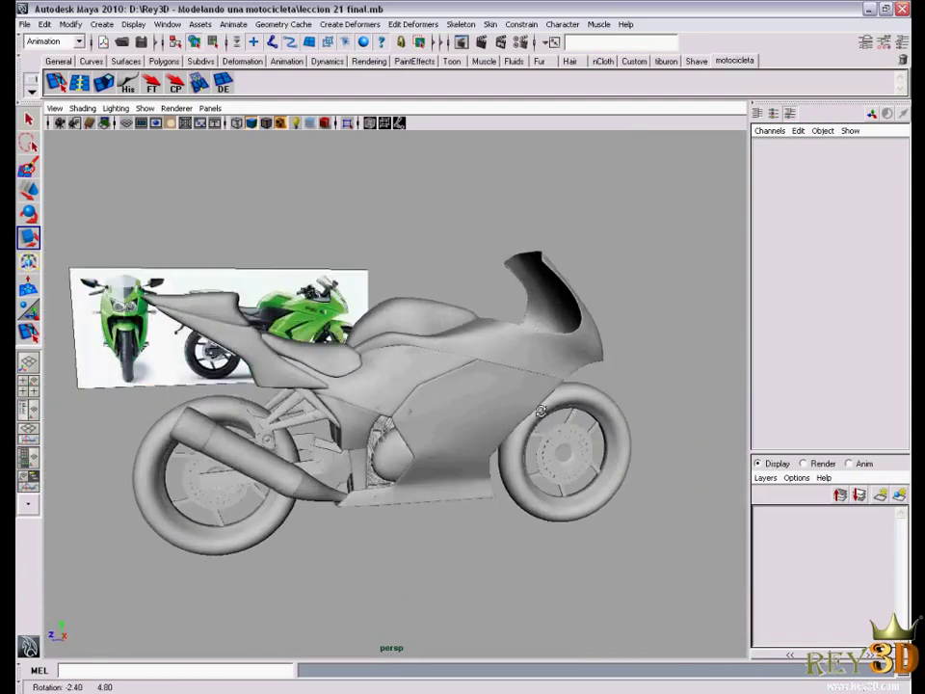
alt+right_drag(511, 424, 486, 420)
alt+drag(487, 420, 506, 425)
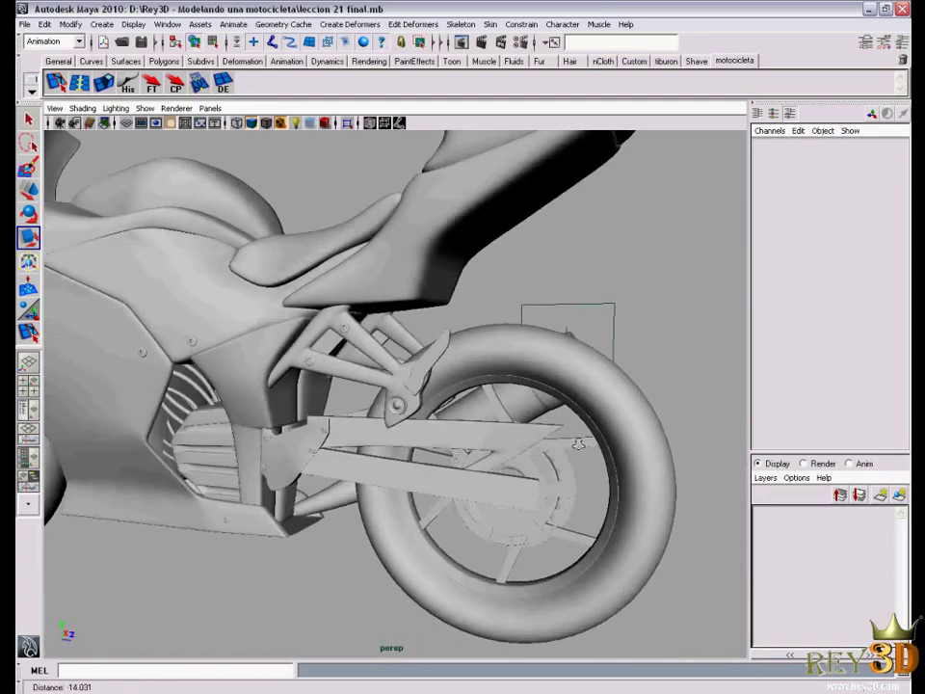
key(alt+Tab)
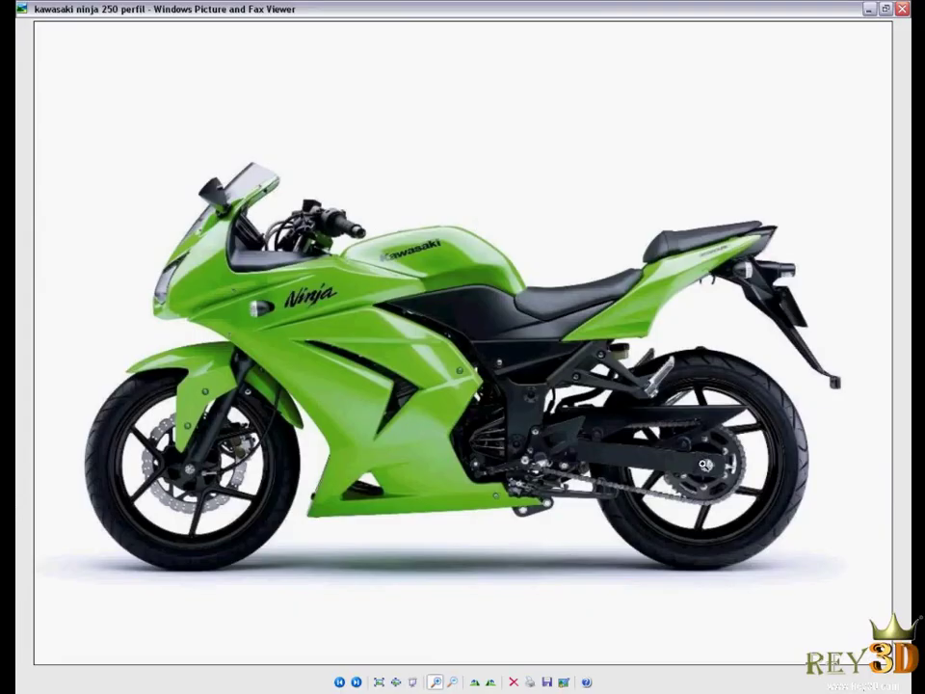
key(alt+Tab)
alt+right_drag(487, 420, 475, 374)
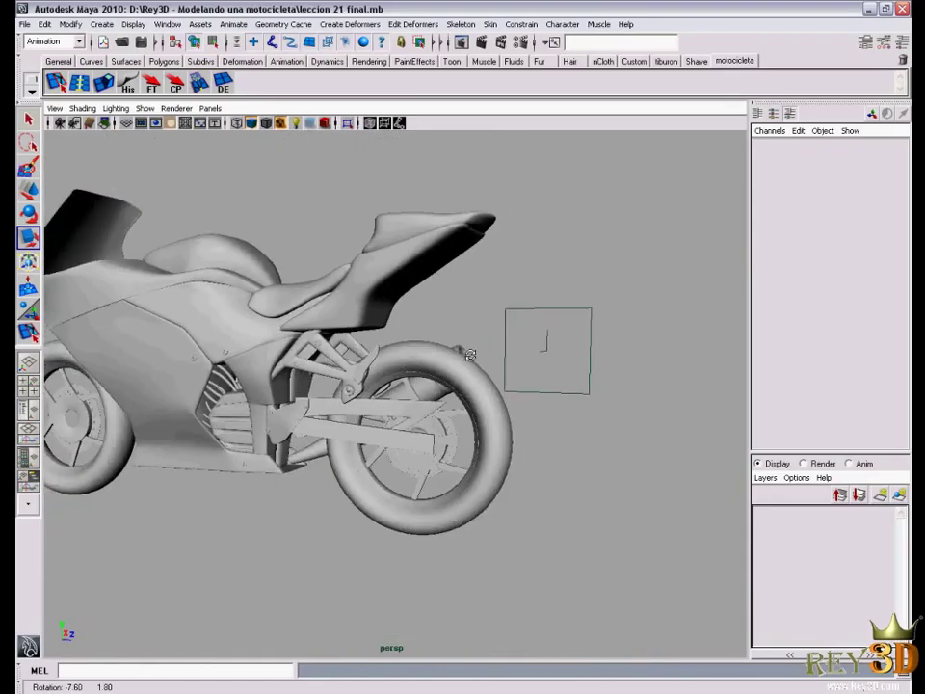
alt+drag(490, 362, 450, 301)
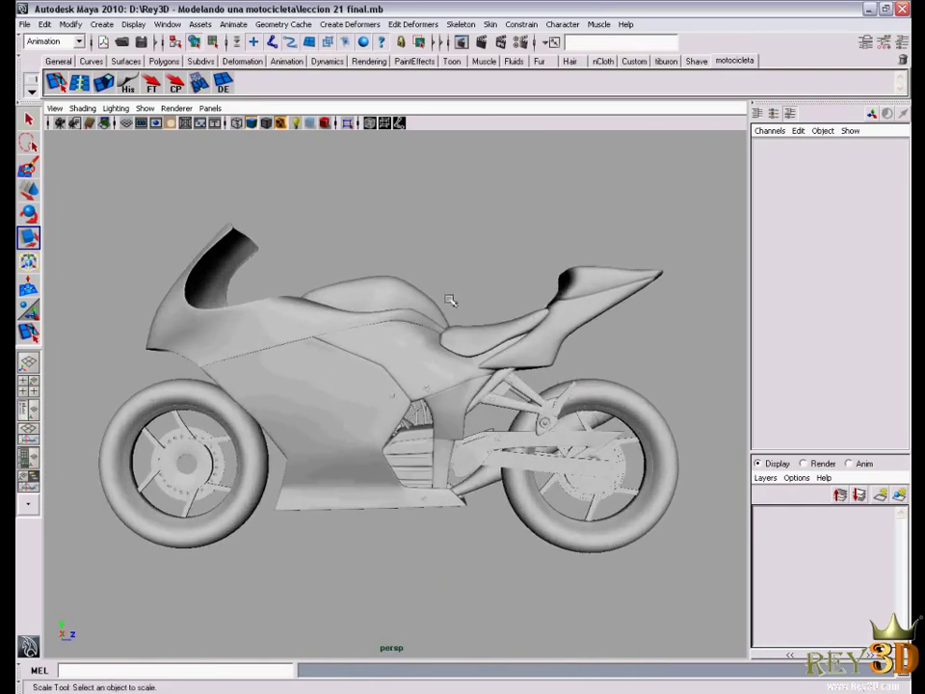
click(265, 124)
mouse_move(453, 414)
alt+mouse_down()
mouse_move(537, 416)
mouse_move(525, 404)
alt+mouse_up()
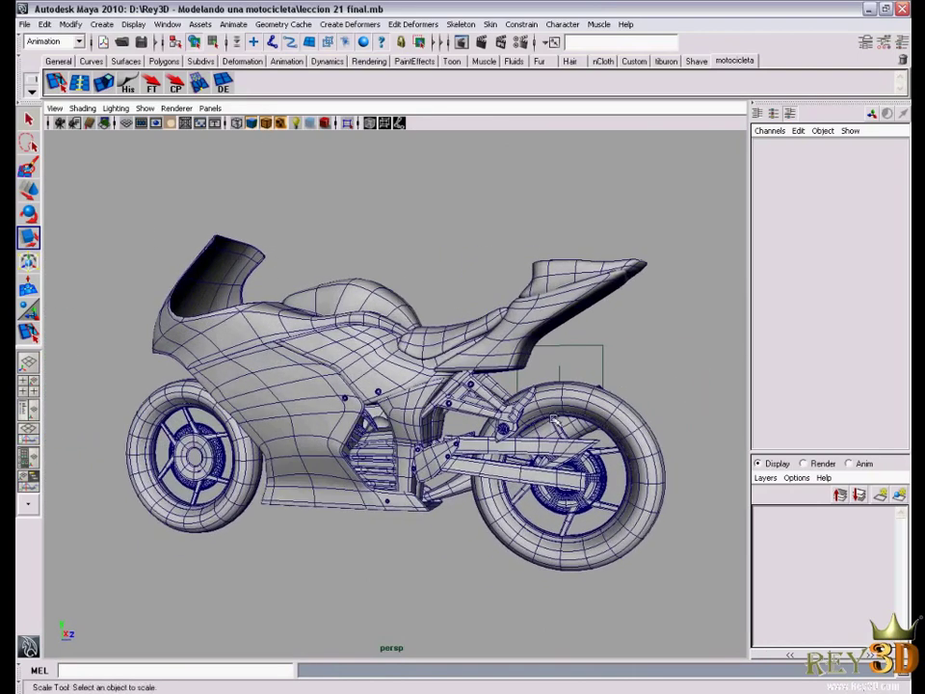
alt+middle_drag(525, 404, 533, 398)
alt+right_drag(534, 397, 528, 415)
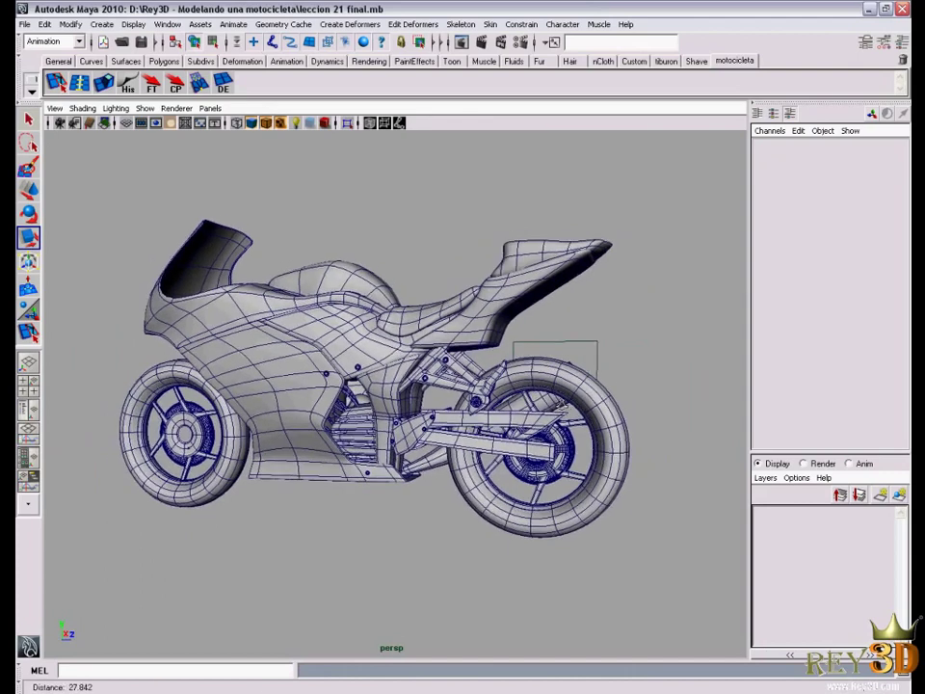
alt+drag(527, 415, 501, 424)
alt+middle_drag(501, 424, 520, 446)
alt+drag(521, 446, 279, 260)
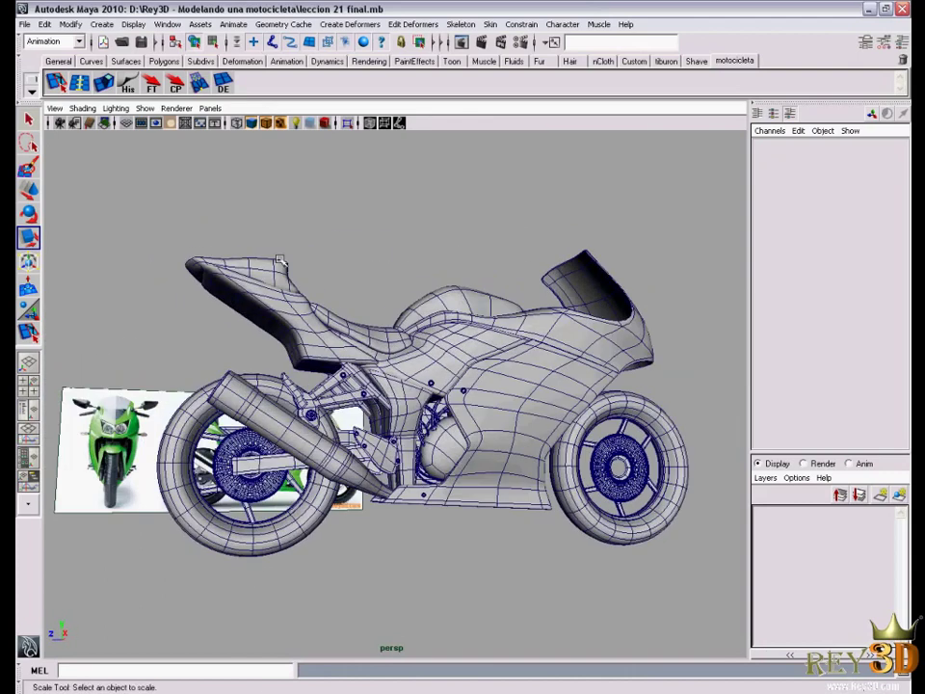
alt+drag(414, 289, 433, 308)
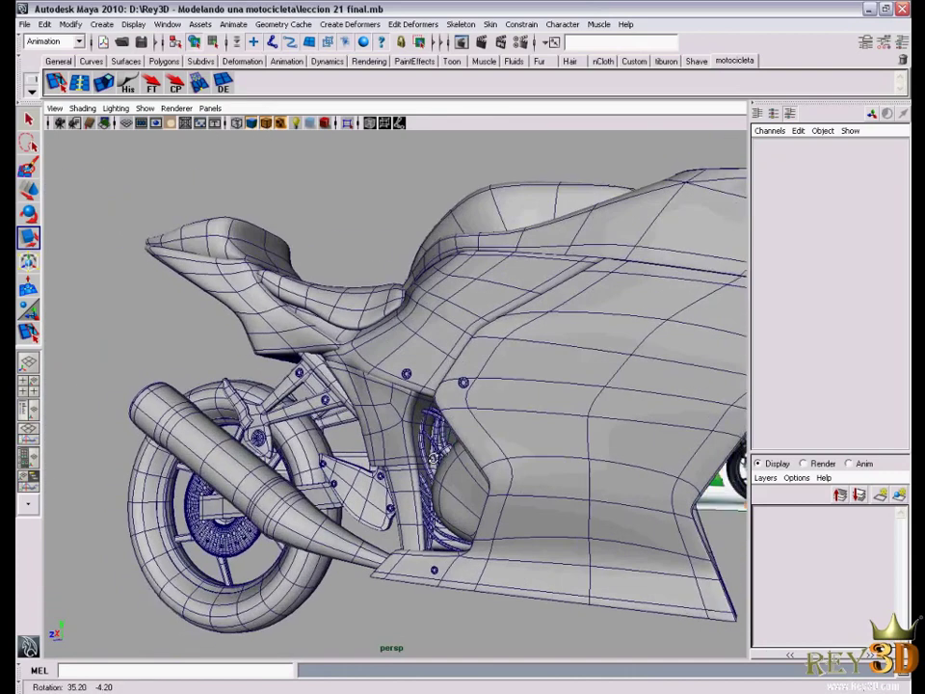
mouse_move(434, 309)
alt+right_down()
mouse_move(482, 467)
mouse_move(289, 241)
alt+right_up()
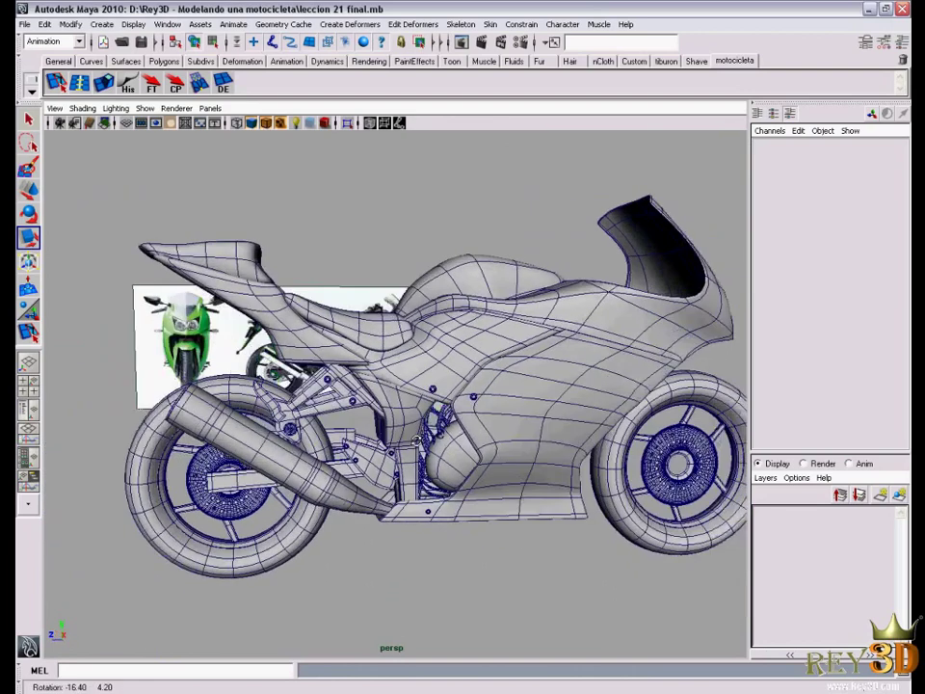
alt+drag(289, 240, 231, 146)
click(271, 128)
mouse_move(433, 289)
alt+mouse_down()
mouse_move(476, 323)
mouse_move(493, 374)
mouse_move(334, 395)
mouse_move(322, 368)
mouse_move(371, 316)
alt+mouse_up()
Move vertex 12 of polySurface10 to about Y -3.828, Z -3.031, then open polySurface14's vertices
alt+right_drag(370, 316, 413, 412)
click(496, 238)
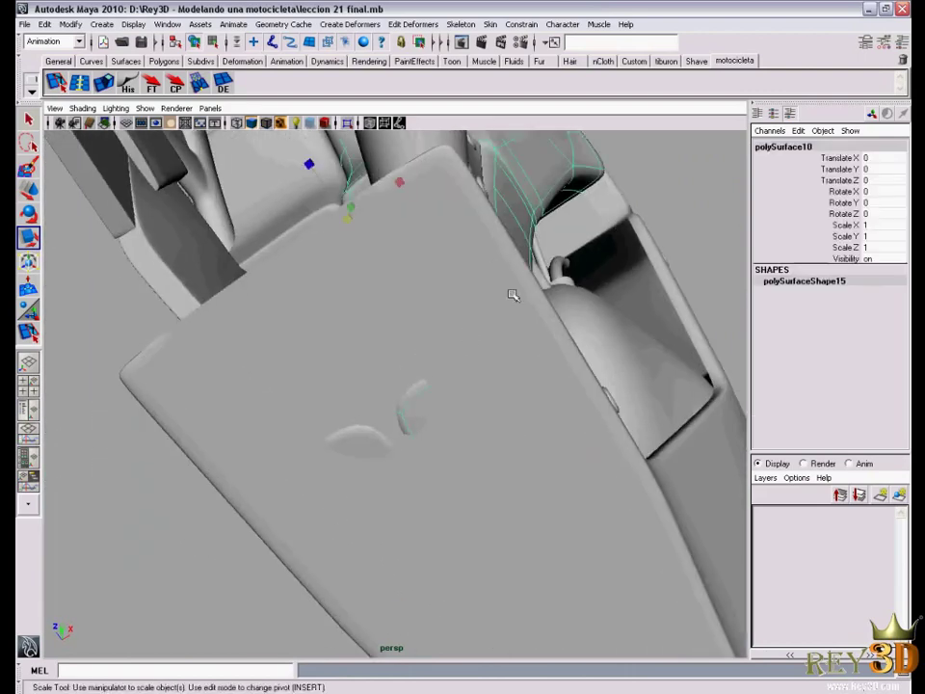
mouse_move(532, 196)
right_down()
mouse_move(421, 323)
mouse_move(411, 422)
right_up()
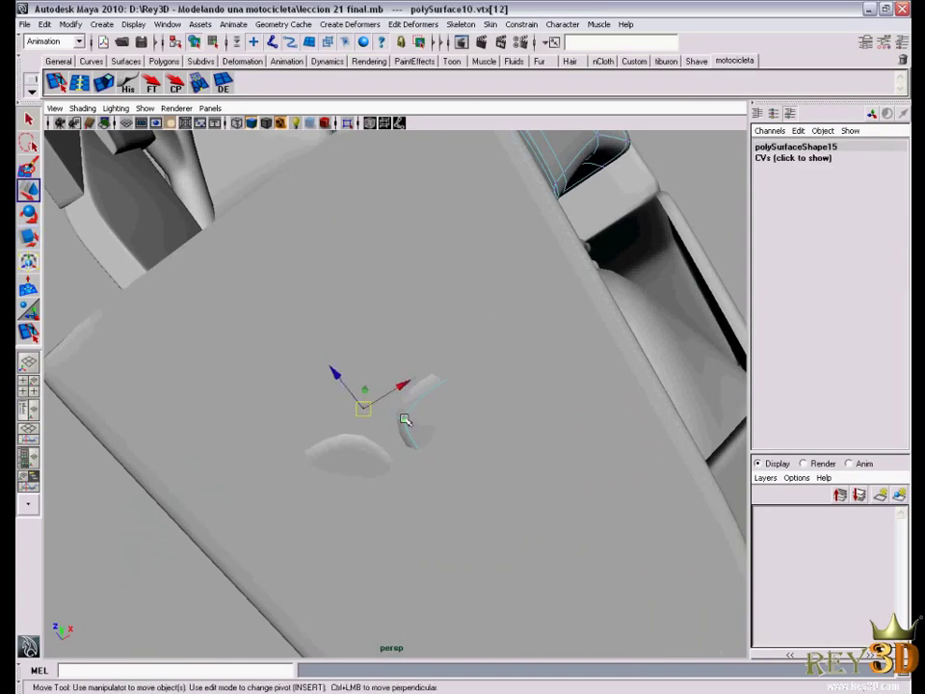
alt+drag(405, 420, 388, 425)
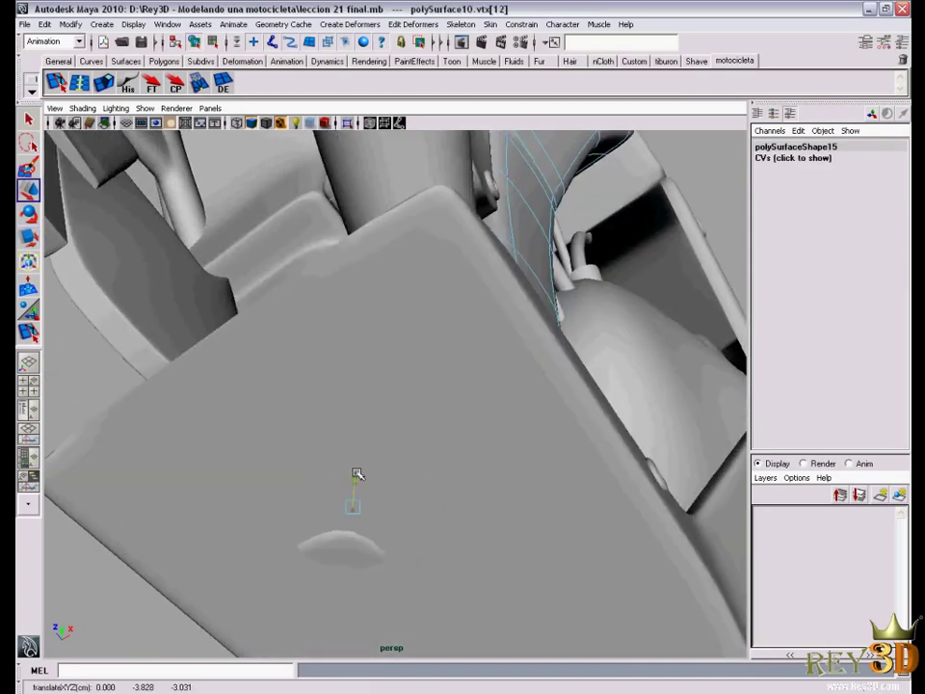
right_drag(338, 551, 310, 537)
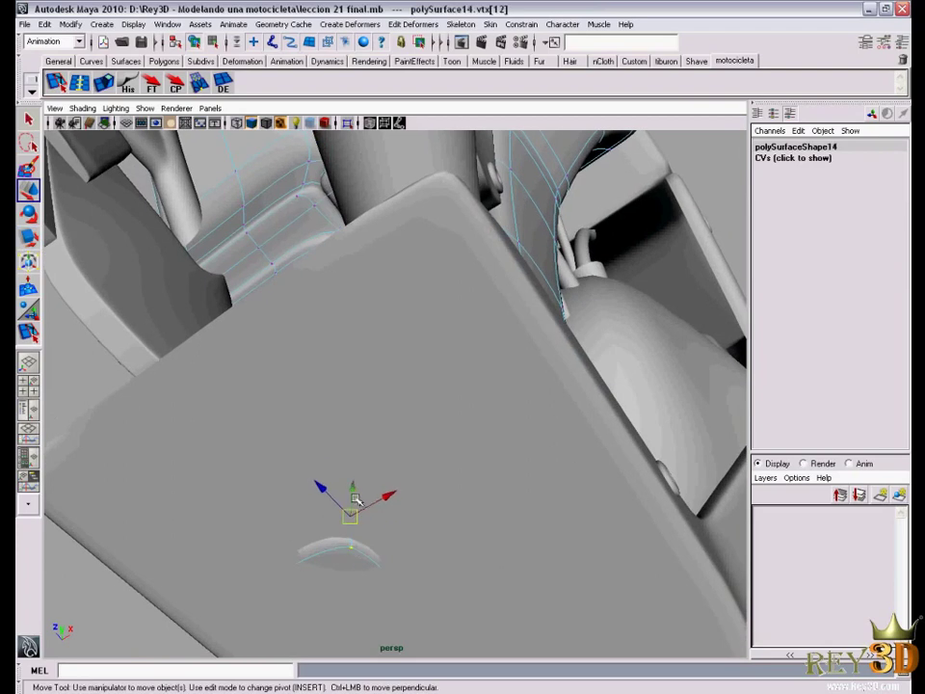
alt+drag(429, 490, 390, 387)
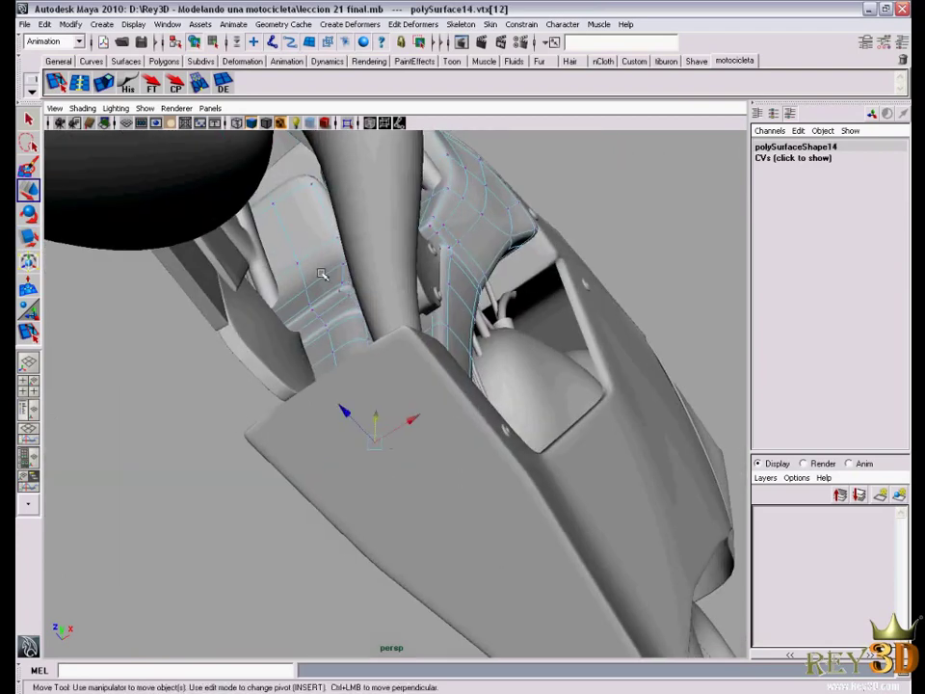
alt+drag(603, 206, 540, 289)
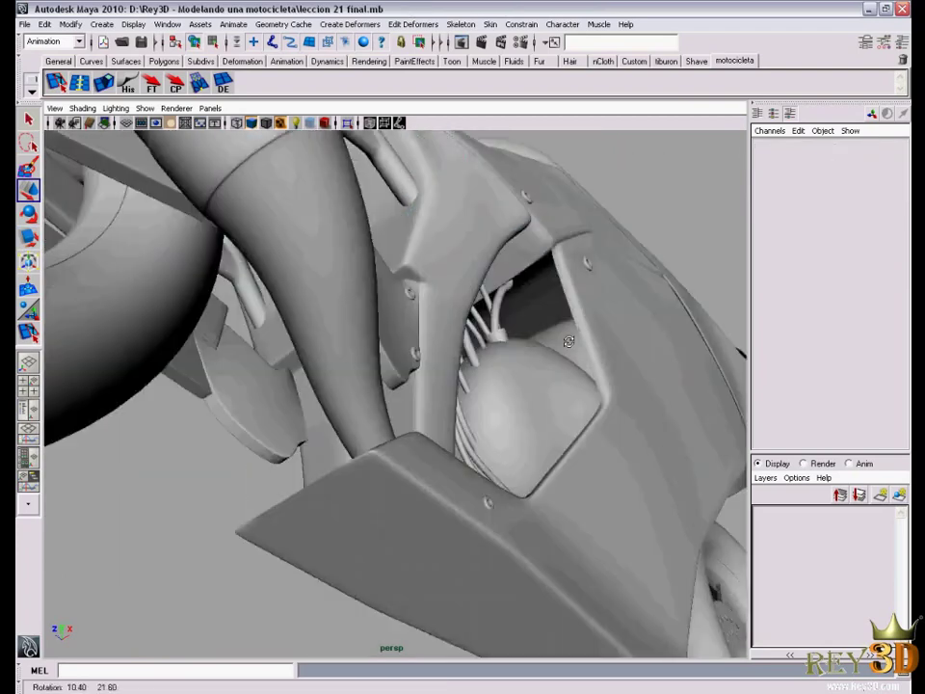
alt+right_drag(540, 289, 463, 346)
alt+drag(463, 347, 392, 407)
alt+right_drag(392, 408, 347, 414)
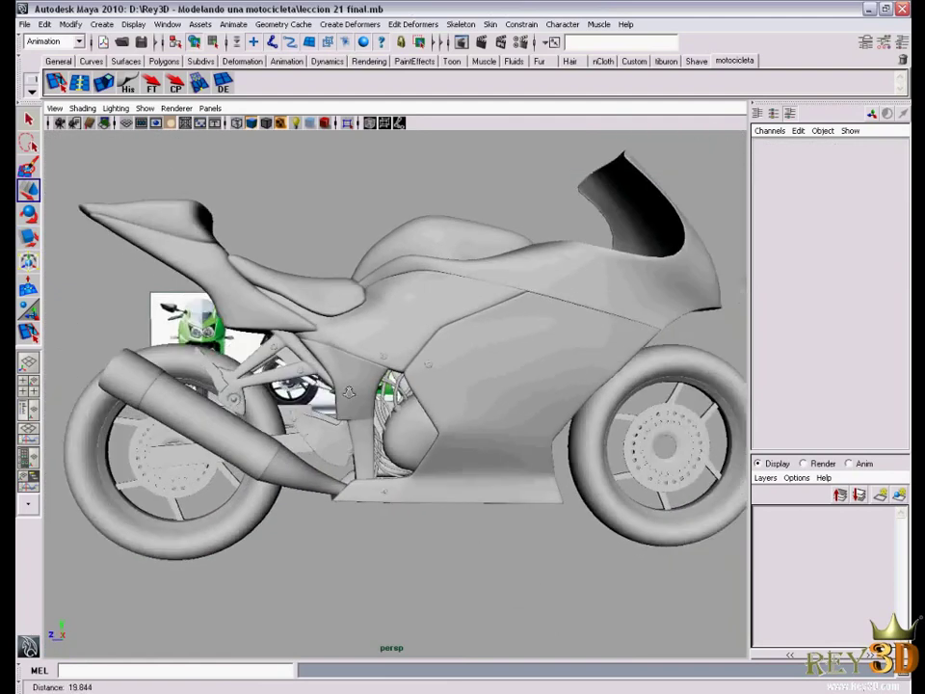
alt+drag(347, 415, 462, 385)
alt+right_drag(462, 385, 556, 354)
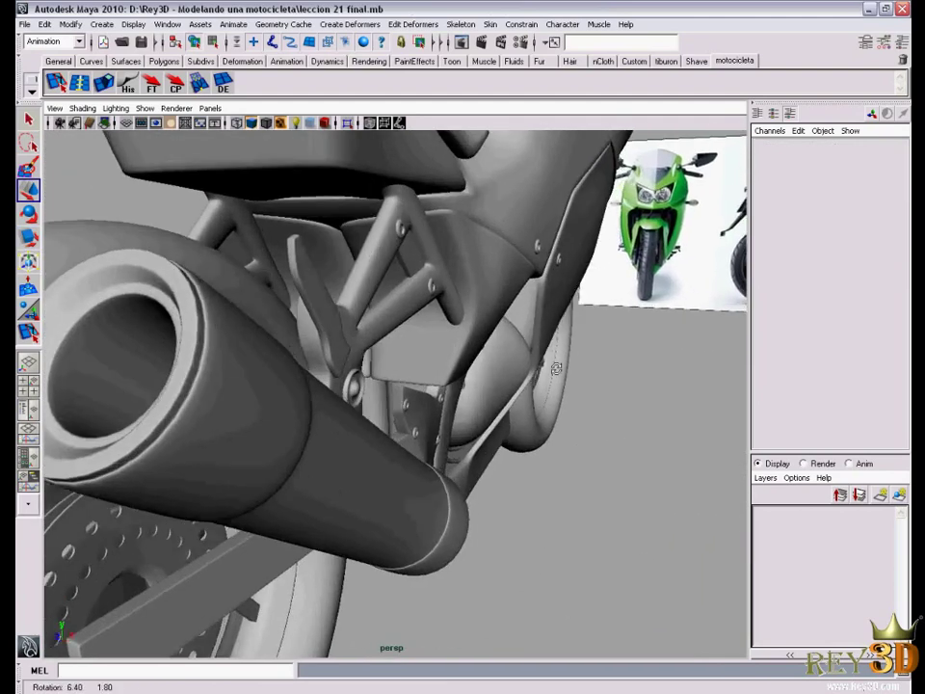
mouse_move(556, 354)
alt+mouse_down()
mouse_move(520, 366)
mouse_move(531, 369)
mouse_move(506, 367)
mouse_move(538, 380)
alt+mouse_up()
mouse_move(539, 379)
alt+right_down()
mouse_move(522, 374)
mouse_move(564, 389)
alt+right_up()
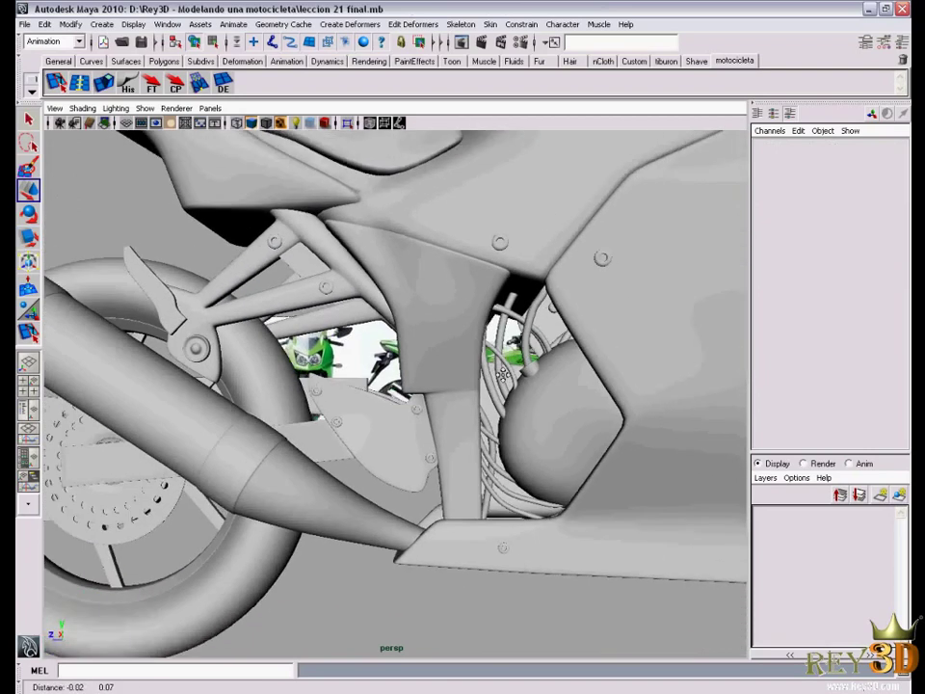
alt+drag(563, 389, 573, 394)
alt+right_drag(574, 393, 578, 397)
mouse_move(578, 397)
alt+mouse_down()
mouse_move(644, 428)
mouse_move(502, 421)
mouse_move(629, 418)
alt+mouse_up()
alt+right_drag(629, 418, 578, 414)
alt+drag(578, 414, 531, 407)
alt+right_drag(531, 407, 500, 373)
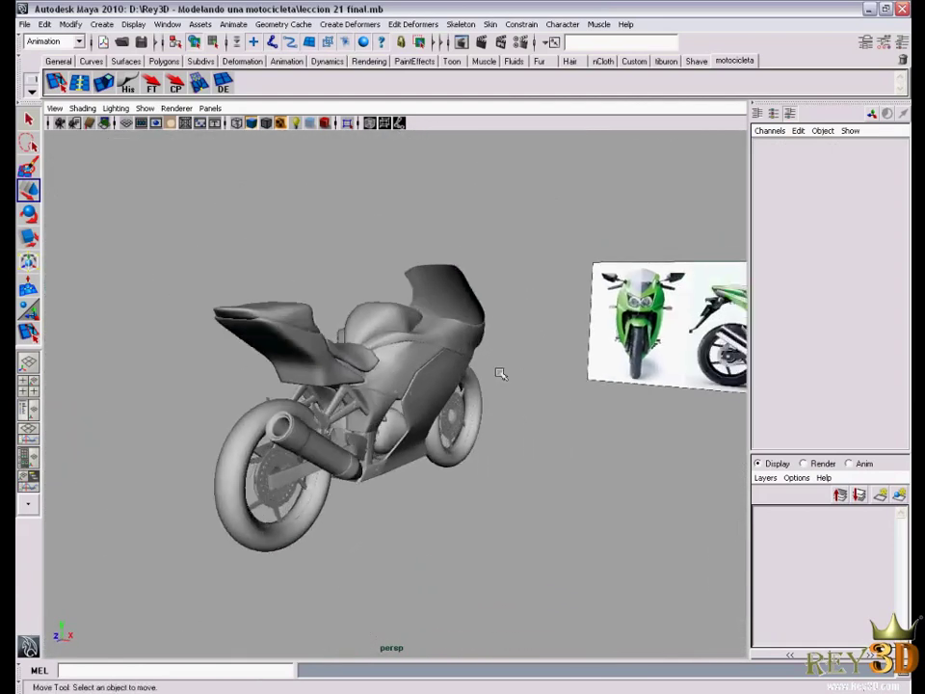
alt+drag(500, 374, 439, 367)
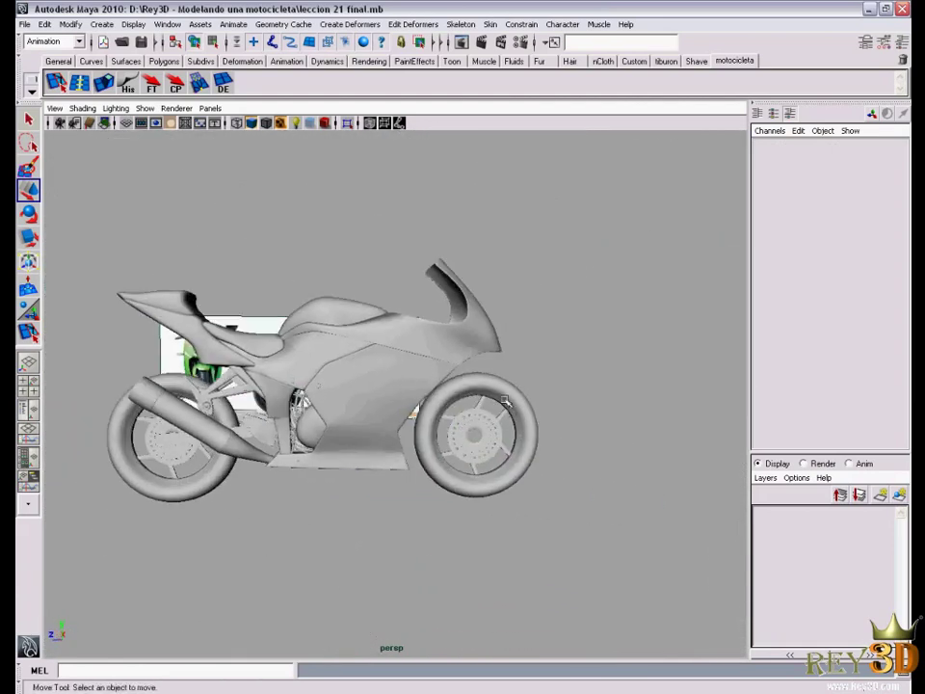
Switch to the side view, deselect everything and zoom in around the front wheel
key(space)
key(space)
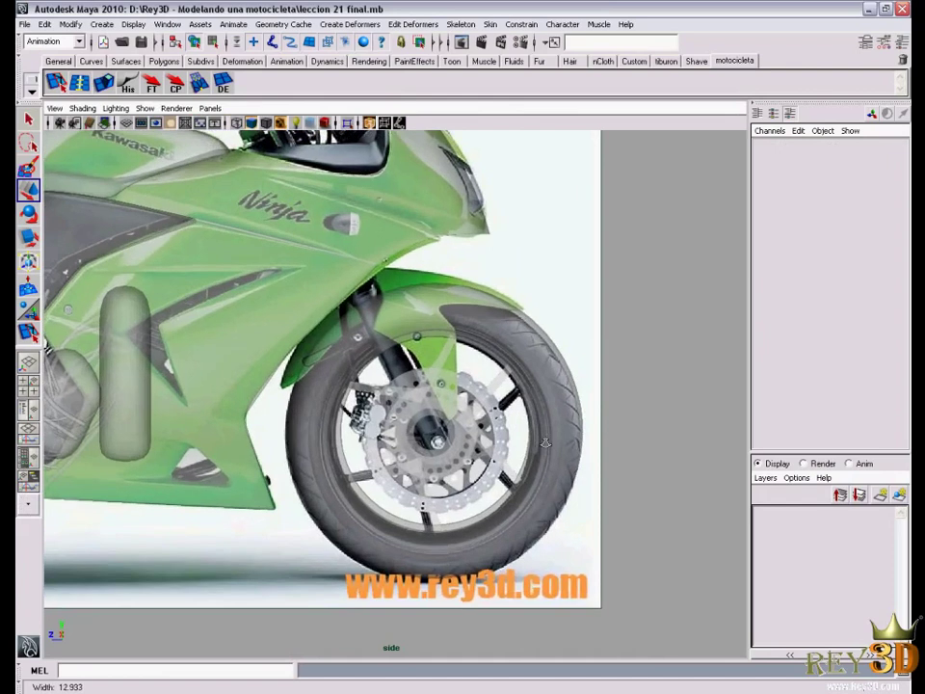
alt+middle_drag(545, 442, 560, 453)
click(560, 453)
click(582, 309)
scroll(541, 361, up, 2)
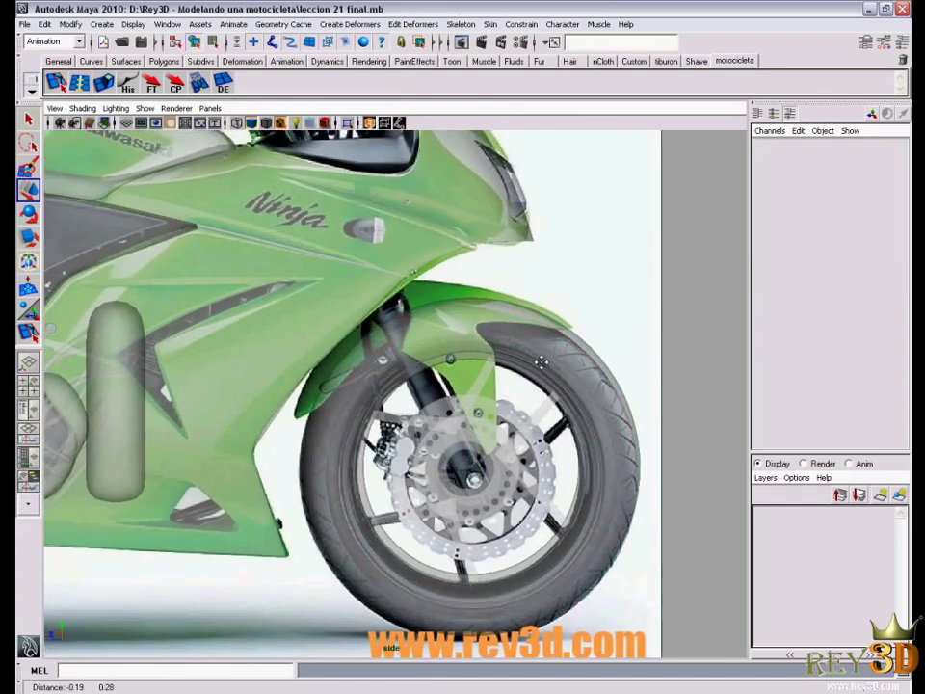
scroll(466, 339, up, 1)
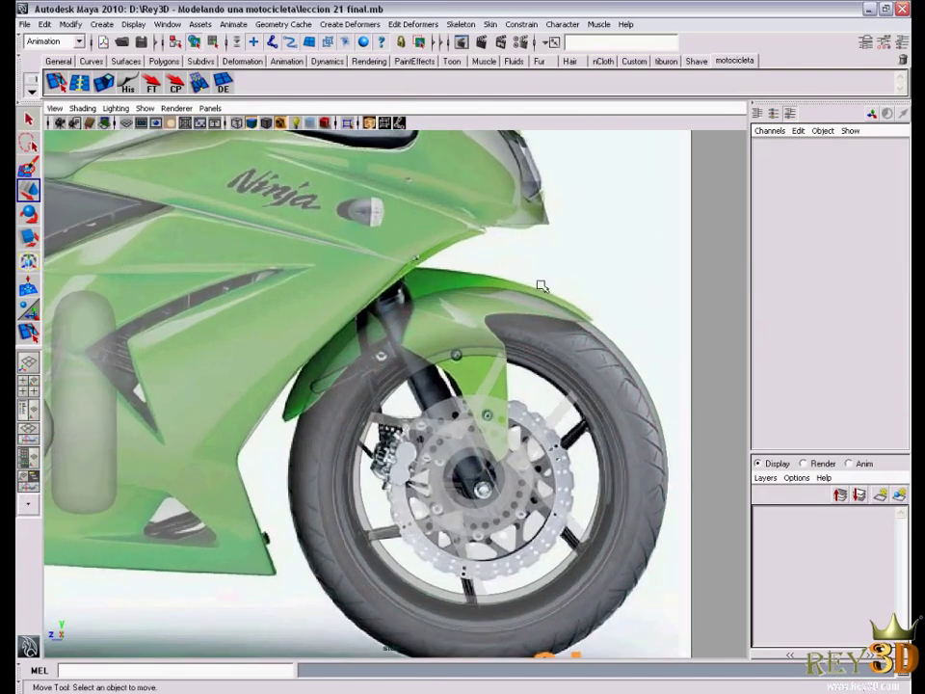
scroll(483, 298, down, 3)
scroll(495, 318, up, 1)
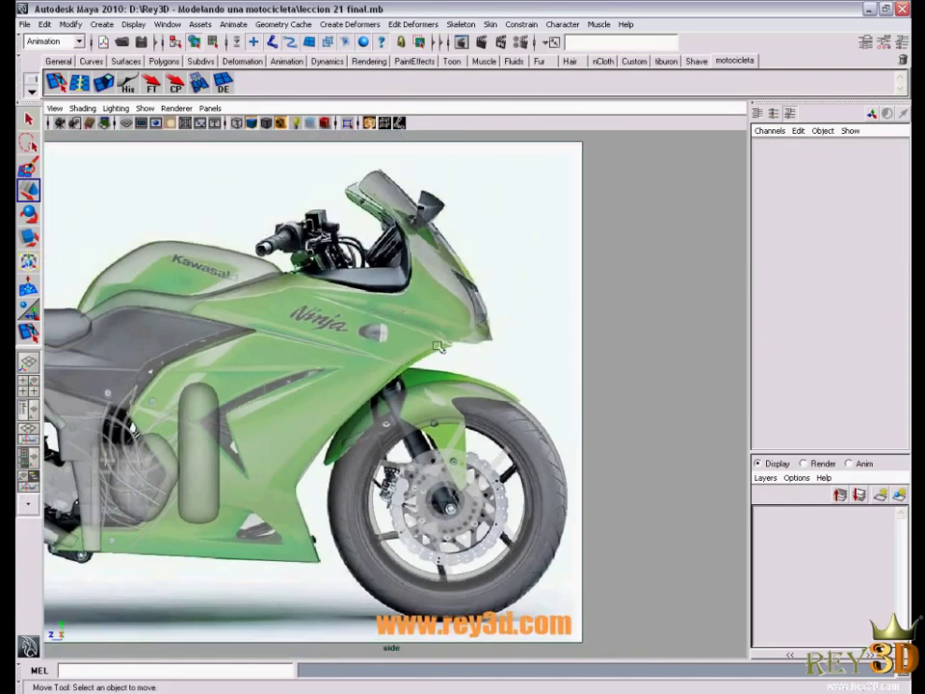
scroll(522, 388, up, 2)
scroll(522, 388, up, 1)
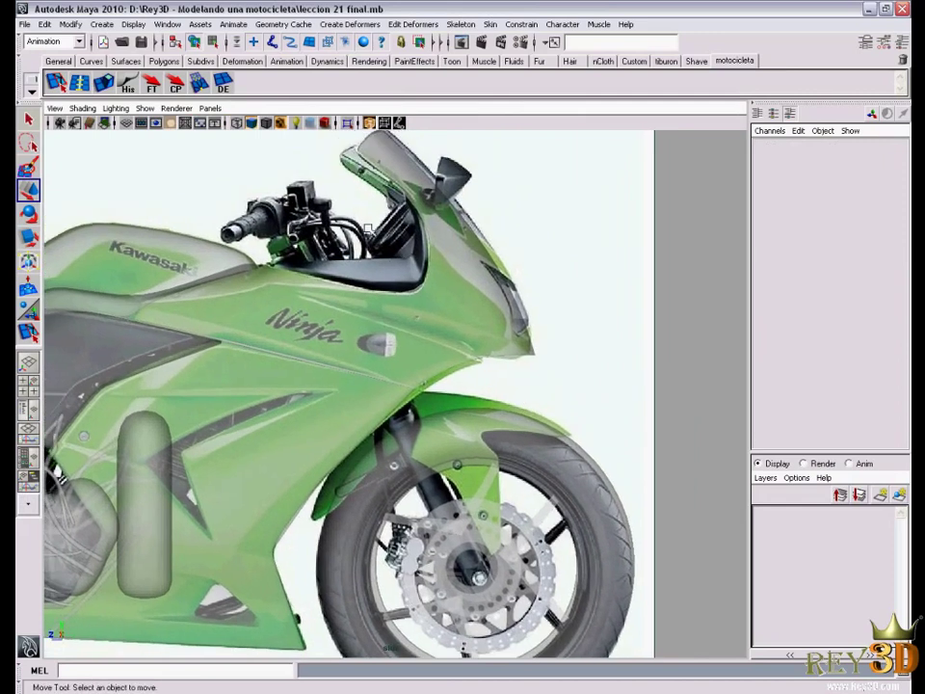
Pan up toward the fairing, zoom in, then switch to the side reference photo
alt+middle_drag(388, 487, 405, 405)
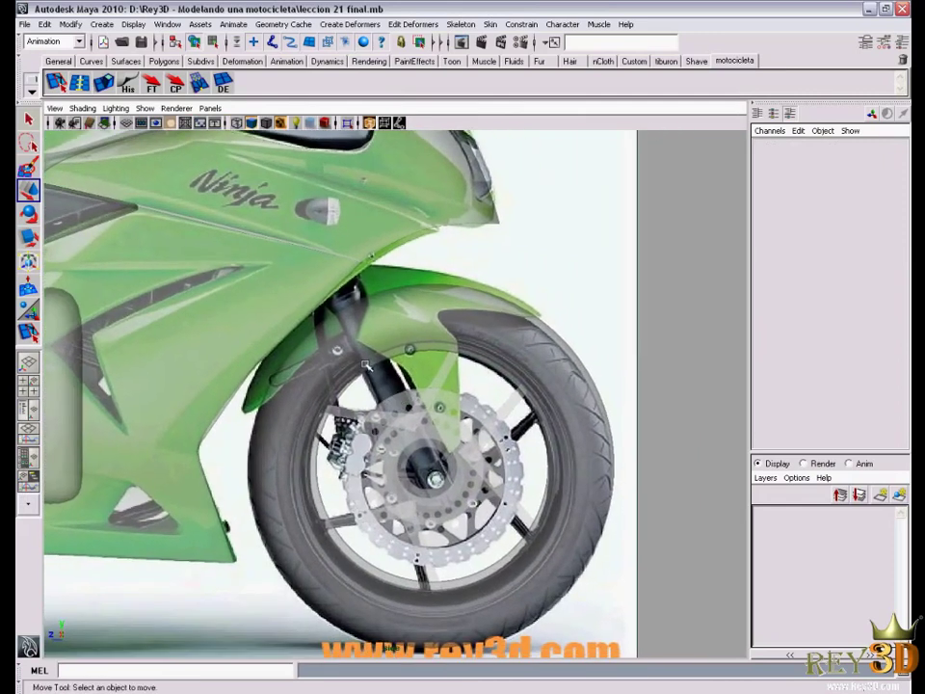
scroll(366, 364, up, 2)
scroll(370, 343, up, 2)
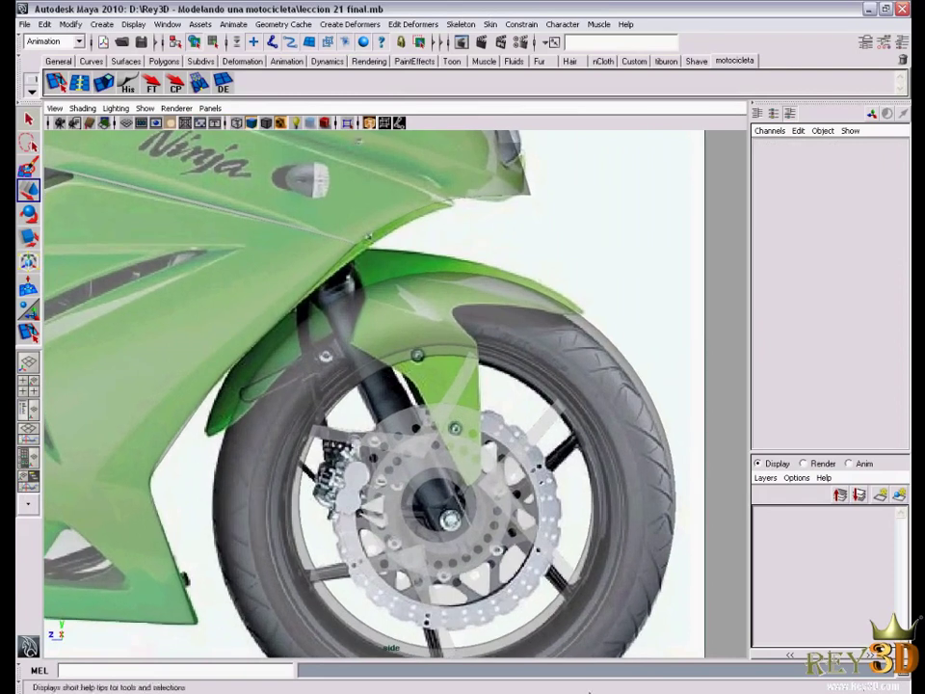
key(alt+Tab)
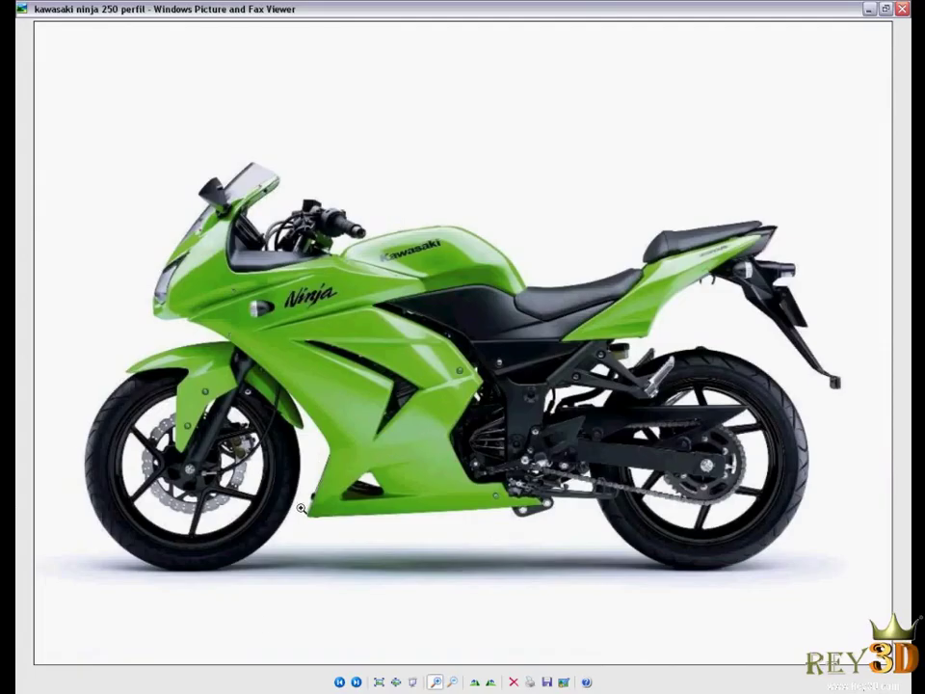
Advance to the Kawasaki ninja 250 front-and-side image and zoom in on its front wheel
click(356, 681)
click(357, 681)
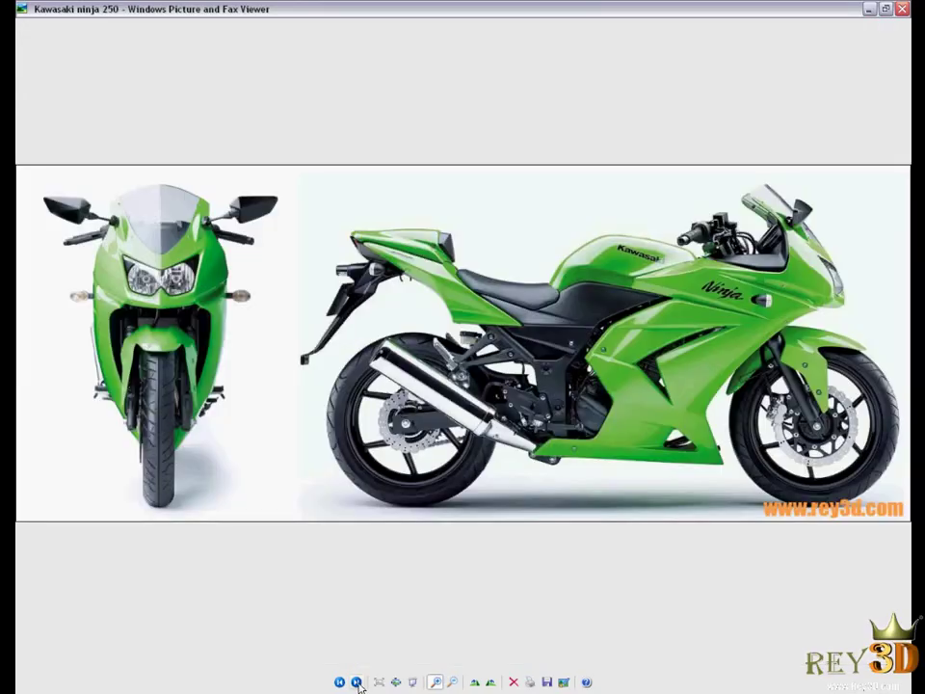
scroll(552, 666, up, 2)
drag(552, 667, 871, 665)
scroll(738, 556, up, 1)
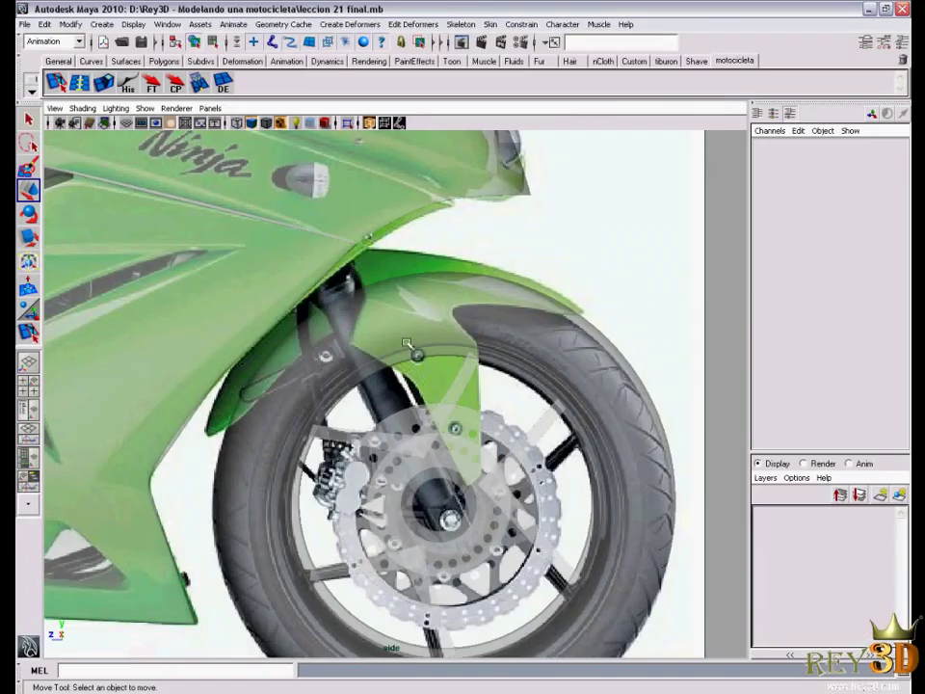
Create a polygon cylinder and move it over the front fork
key(space)
drag(255, 226, 448, 272)
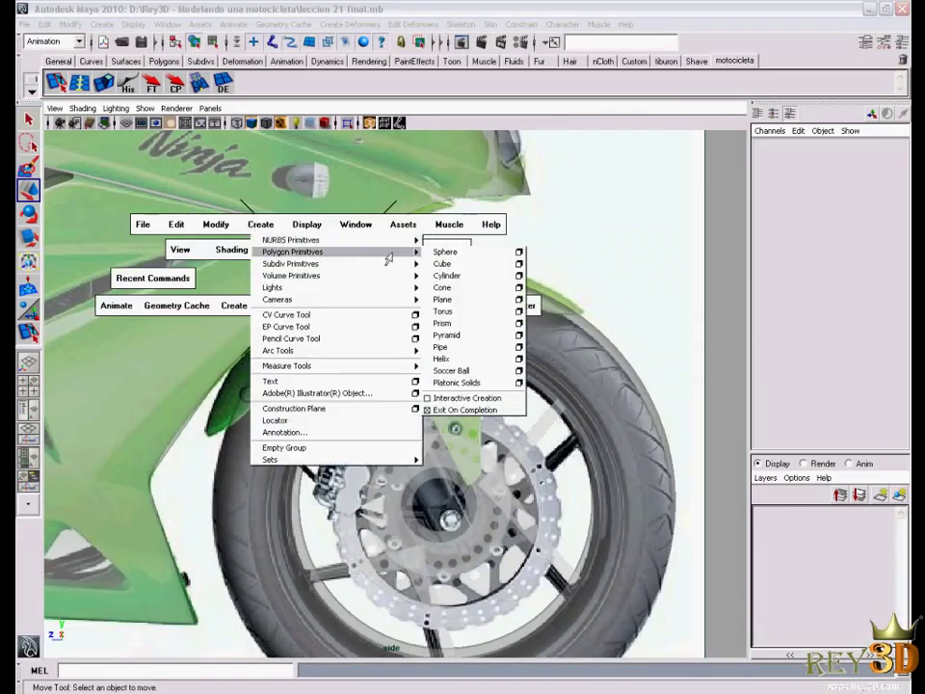
alt+right_drag(468, 360, 263, 357)
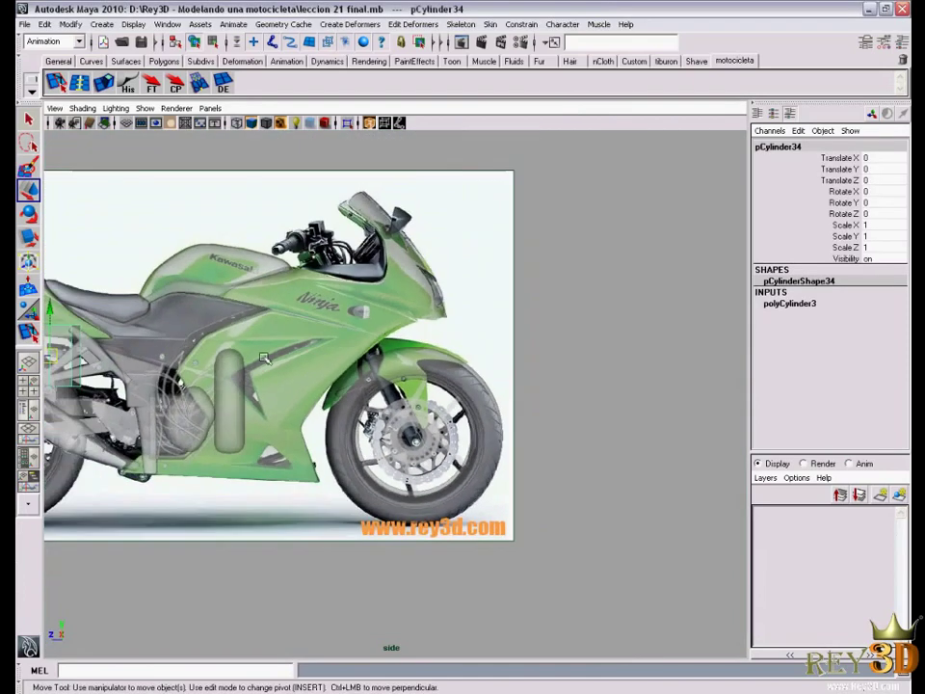
drag(59, 362, 475, 351)
alt+right_drag(474, 367, 576, 448)
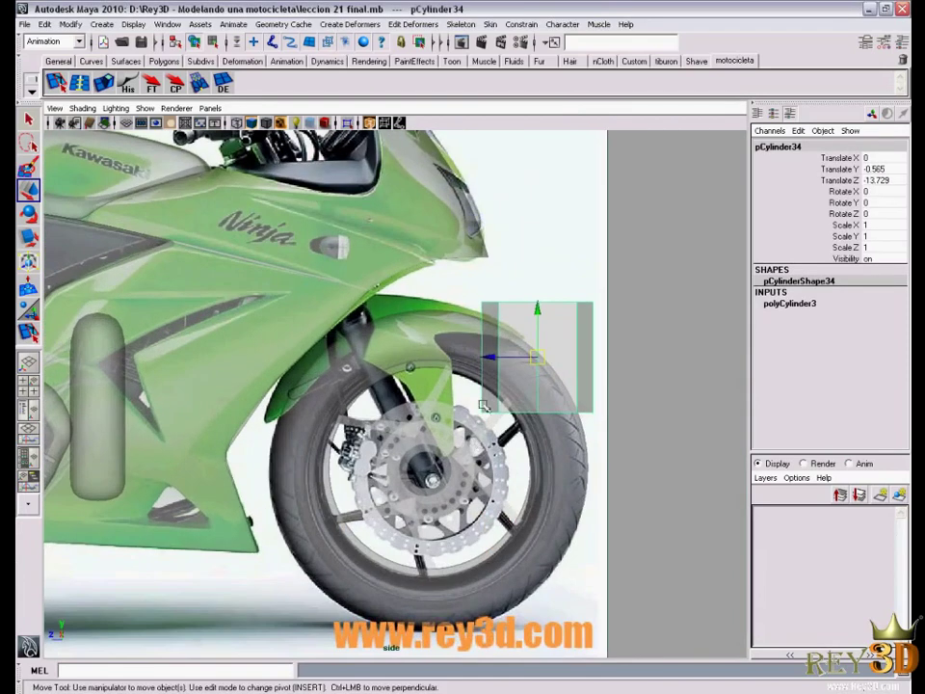
drag(617, 345, 370, 380)
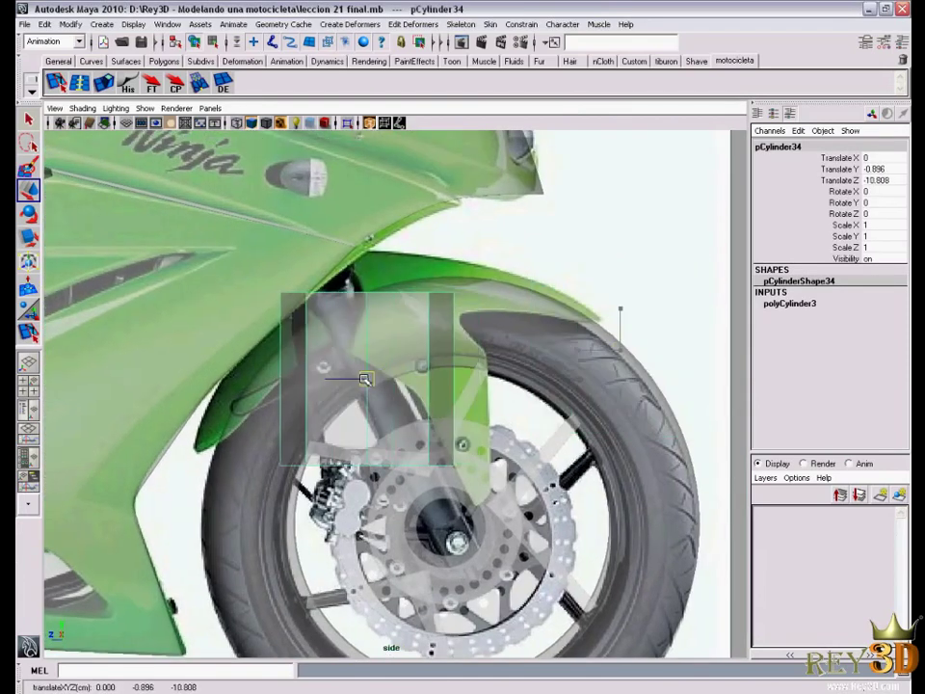
Tilt the cylinder about 24 degrees, thin it to fork-tube thickness, stretch it and slide it up
key(e)
drag(409, 332, 391, 326)
key(r)
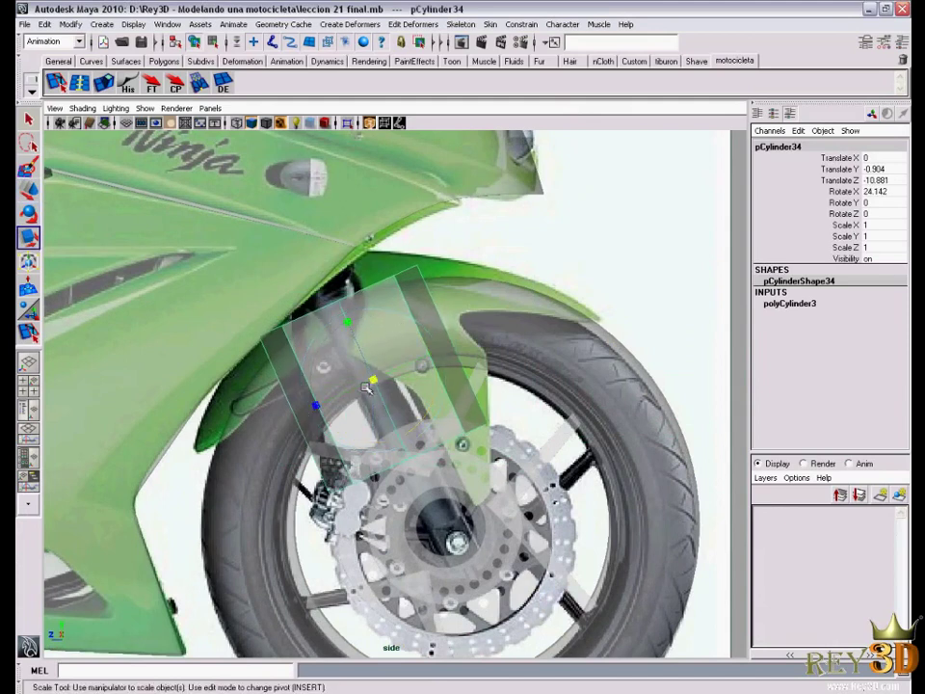
drag(367, 378, 238, 376)
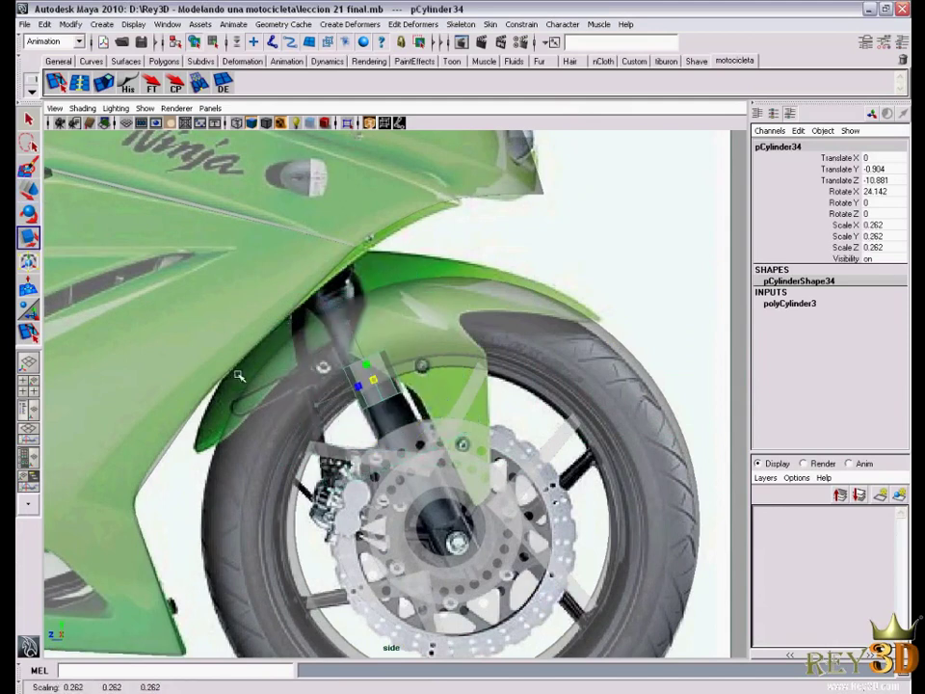
scroll(180, 282, down, 3)
scroll(180, 282, down, 2)
mouse_move(347, 315)
mouse_down()
mouse_move(341, 243)
mouse_move(382, 336)
mouse_move(276, 140)
mouse_up()
key(w)
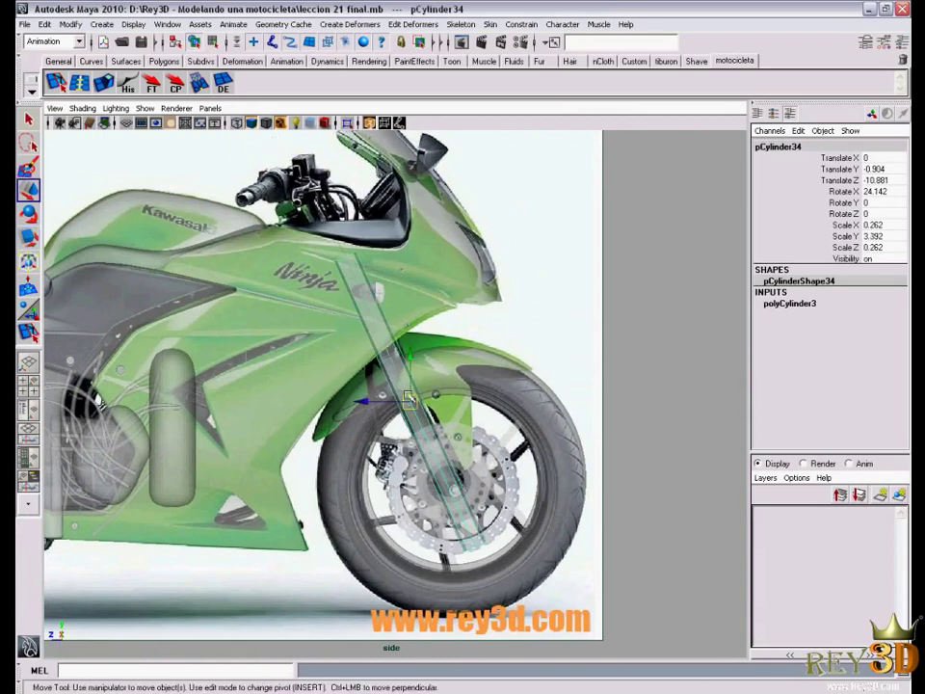
mouse_move(397, 381)
mouse_down()
mouse_move(383, 336)
mouse_move(389, 344)
mouse_up()
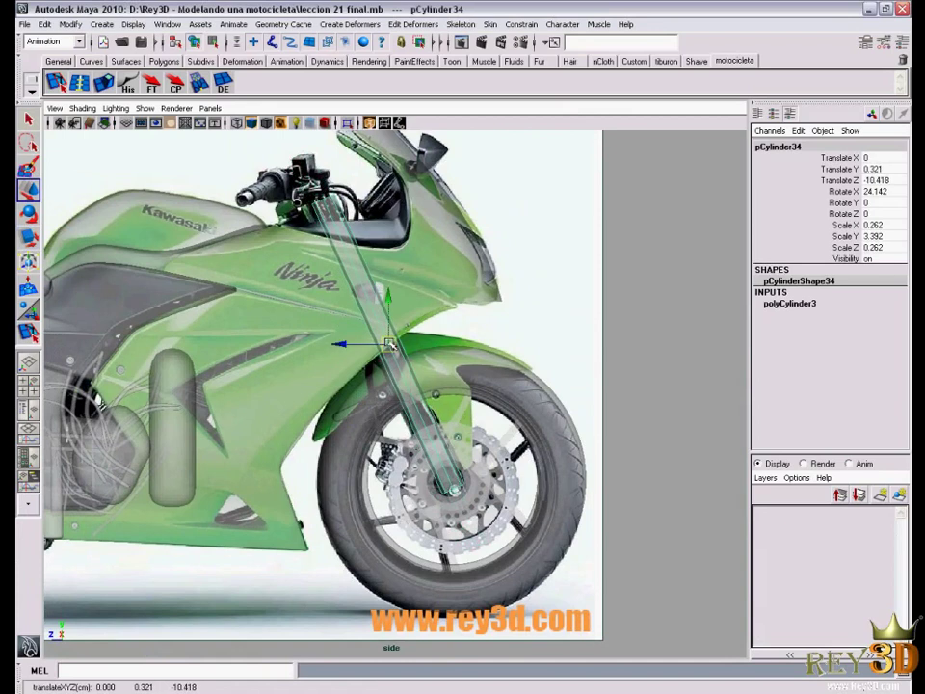
Tilt the tube to 26.184 on X and raise its top vertices to the handlebar
scroll(389, 344, up, 1)
key(e)
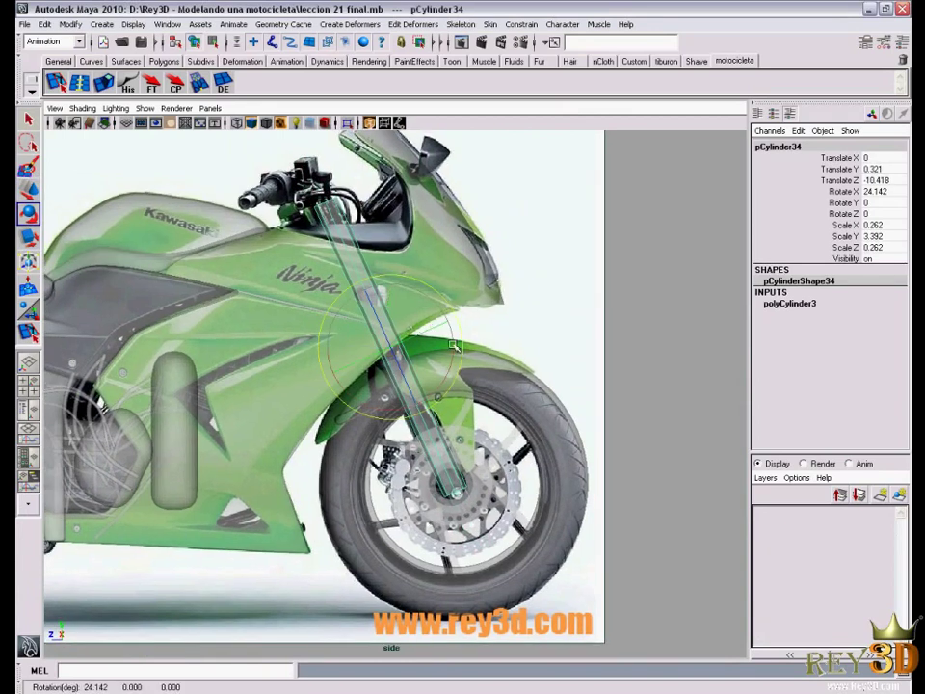
drag(438, 326, 389, 346)
key(w)
scroll(390, 280, down, 1)
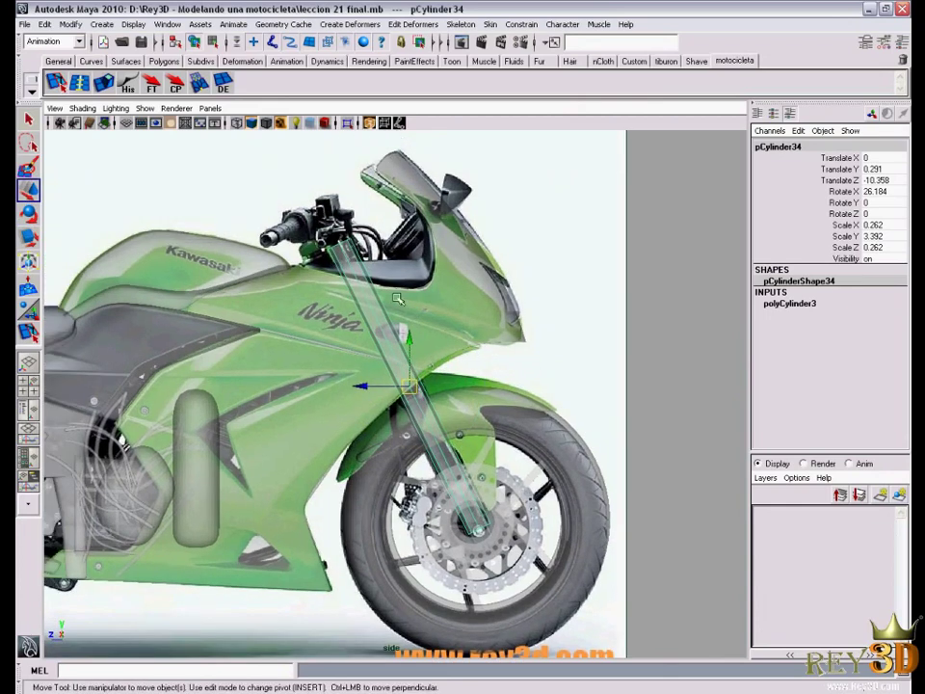
scroll(414, 294, down, 1)
scroll(443, 308, down, 1)
scroll(475, 328, down, 1)
scroll(467, 337, up, 1)
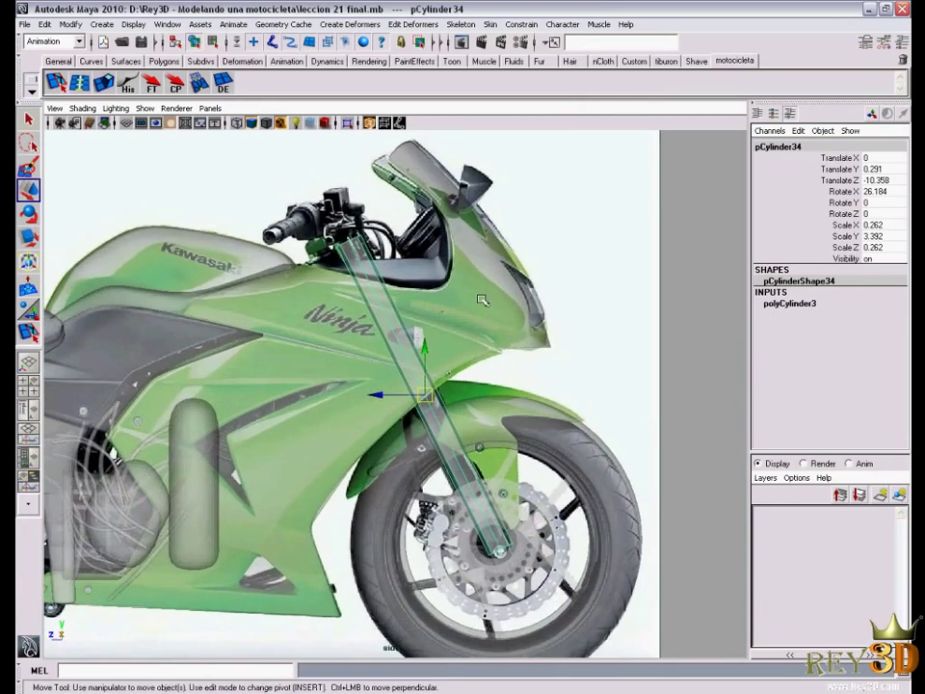
scroll(451, 353, up, 1)
scroll(433, 373, up, 2)
right_drag(420, 312, 366, 313)
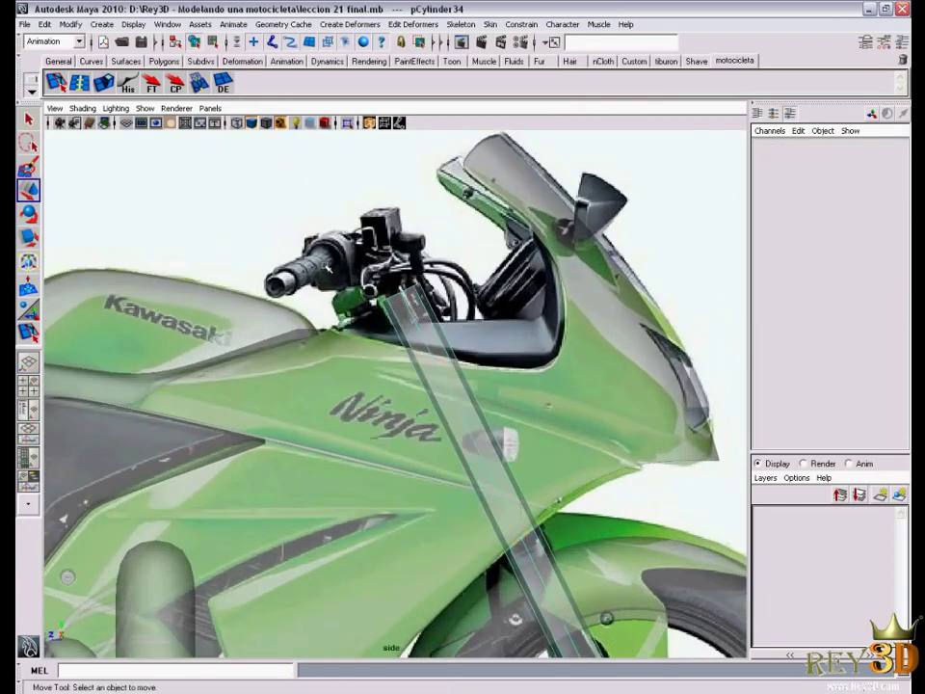
mouse_move(371, 275)
mouse_down()
mouse_move(429, 306)
mouse_move(398, 288)
mouse_up()
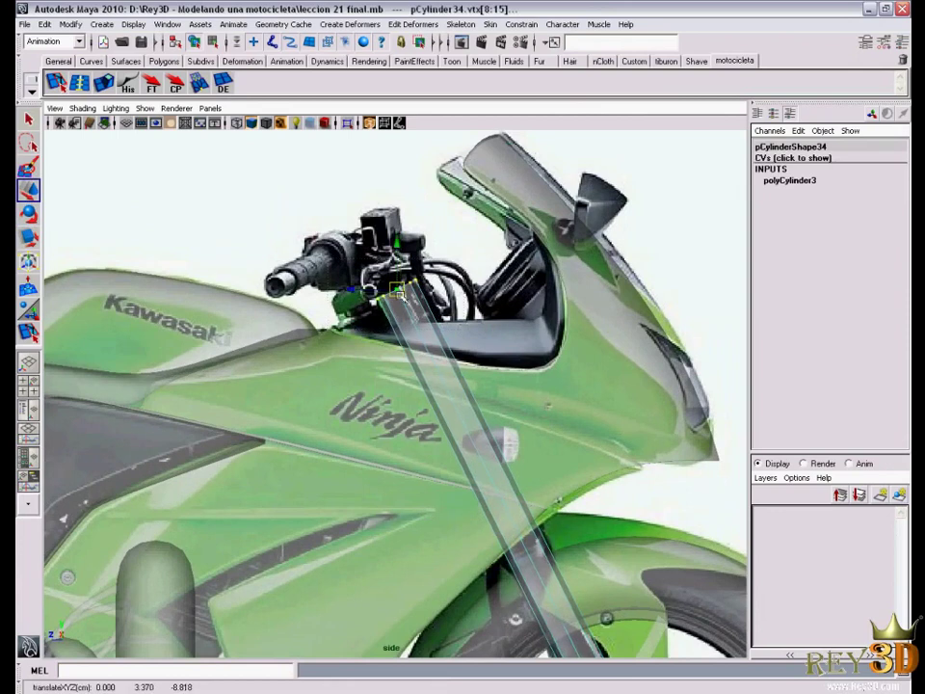
scroll(415, 347, down, 1)
scroll(433, 395, down, 1)
Return pCylinder34 to whole-object editing
right_click(438, 413)
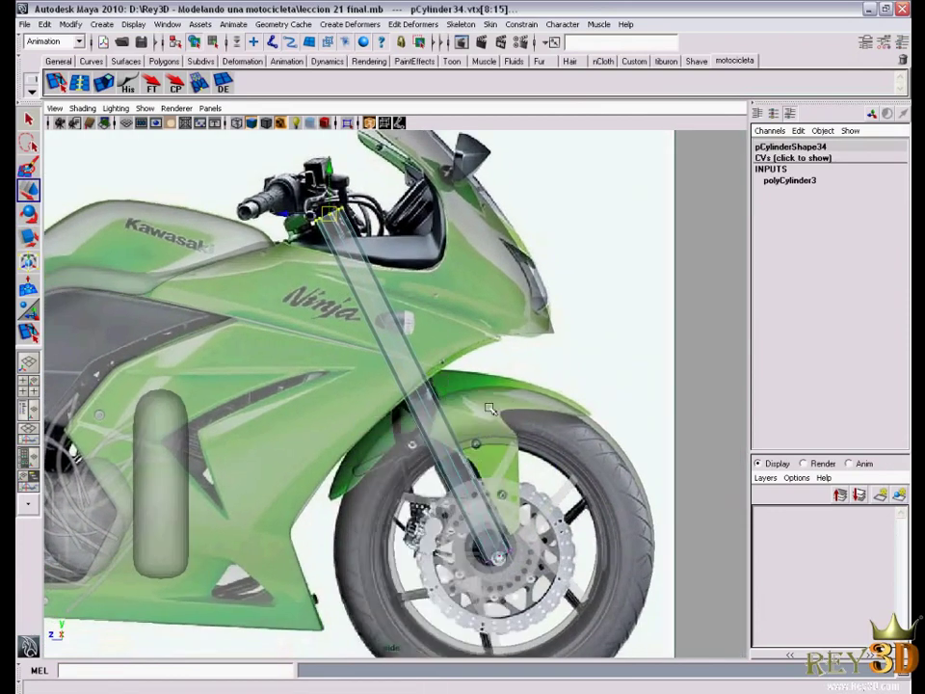
scroll(414, 434, up, 1)
scroll(405, 441, up, 1)
right_click(401, 445)
click(450, 430)
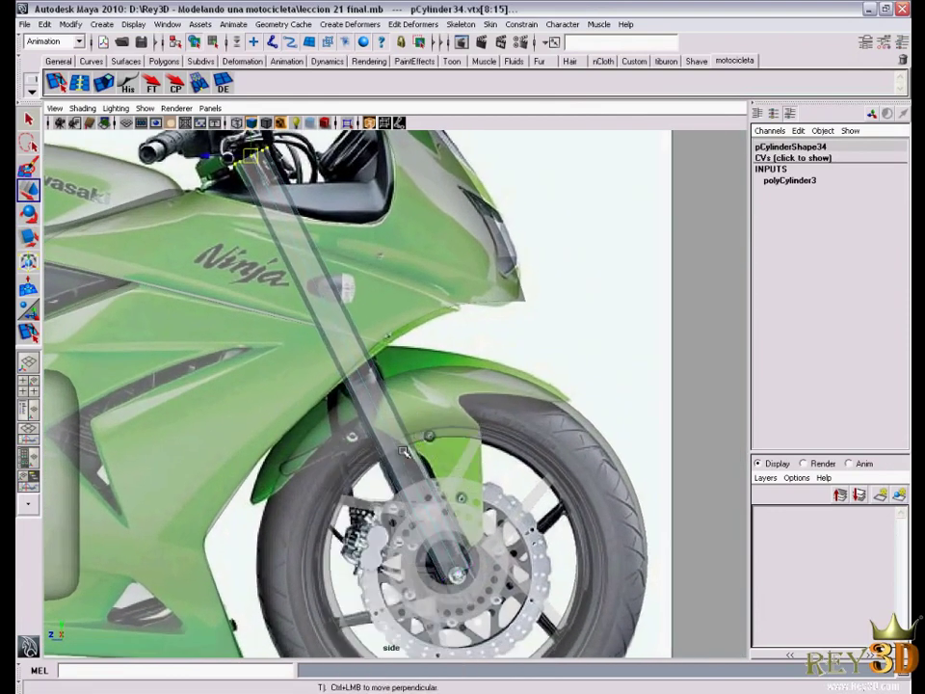
alt+middle_drag(366, 385, 378, 387)
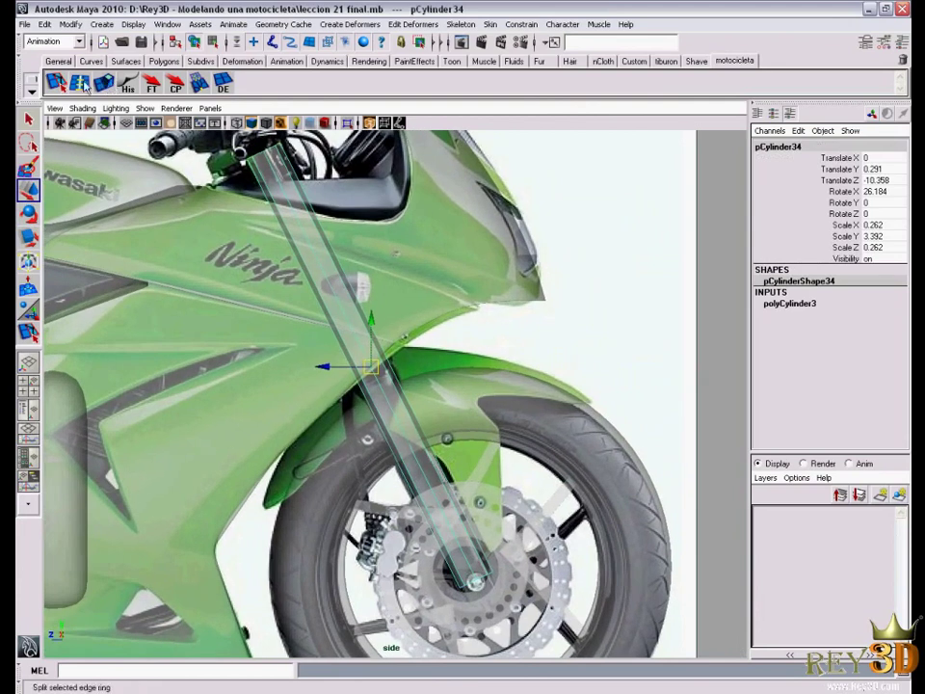
Insert edge loops along the fork tube with the Insert Edge Loop tool
click(106, 83)
click(273, 240)
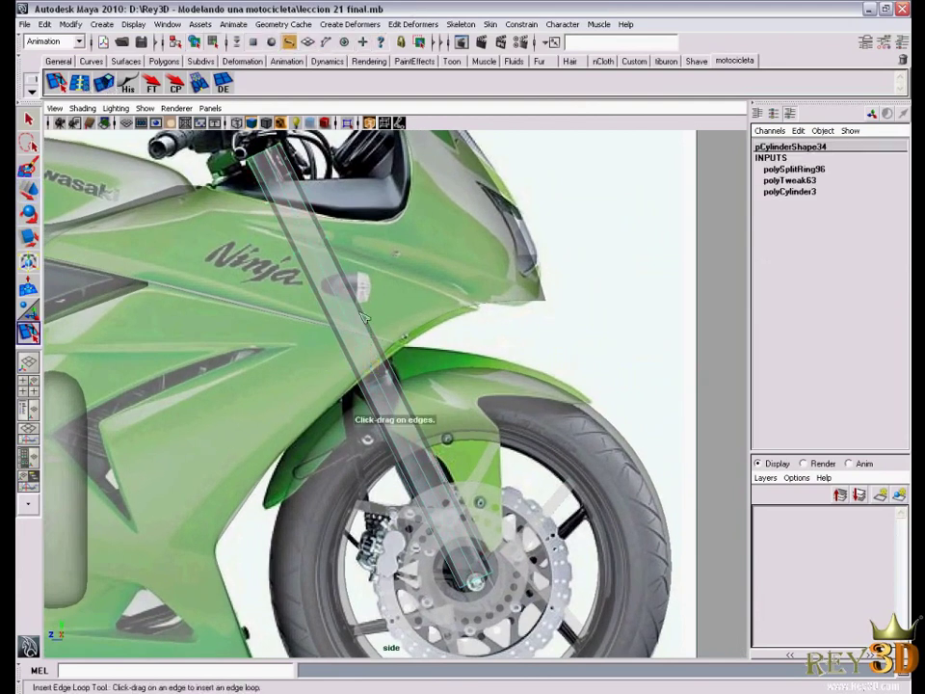
click(269, 243)
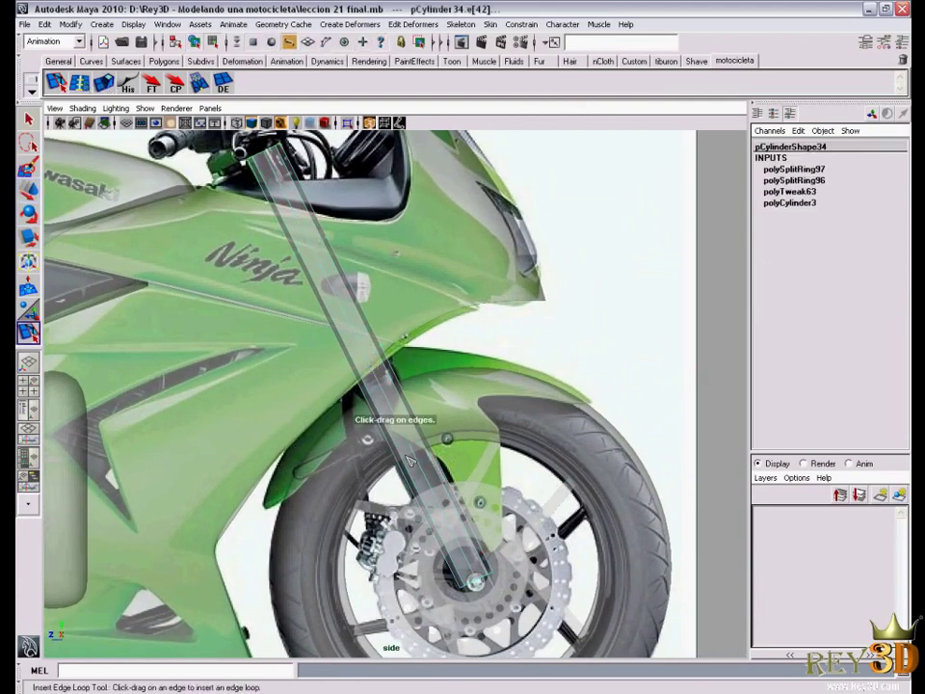
click(439, 481)
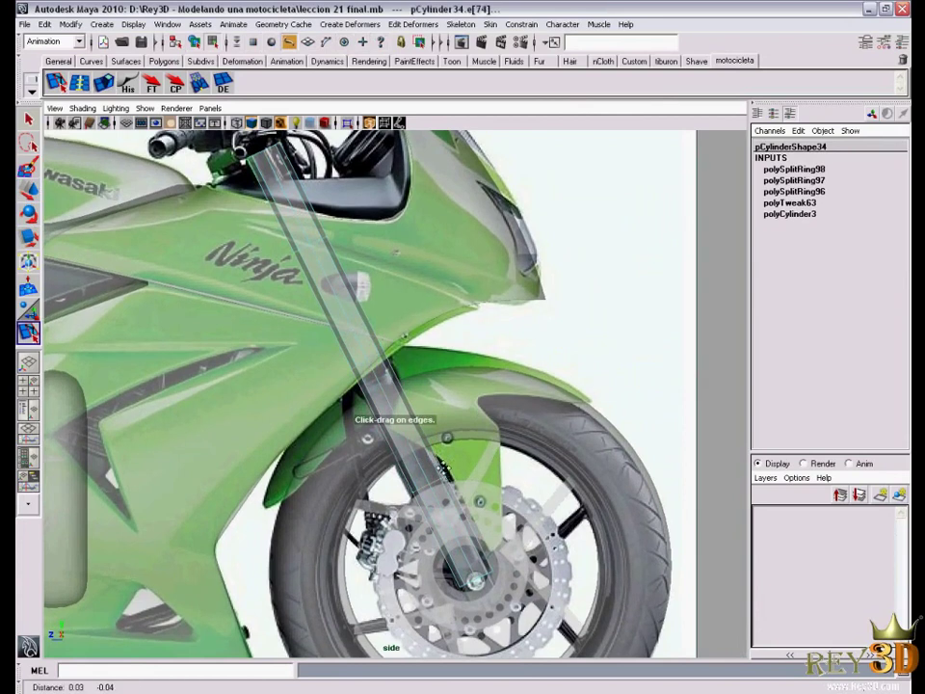
alt+middle_drag(439, 482, 421, 449)
Switch to Object Mode, select the whole fork tube pCylinder34 and view it from the front
key(space)
key(space)
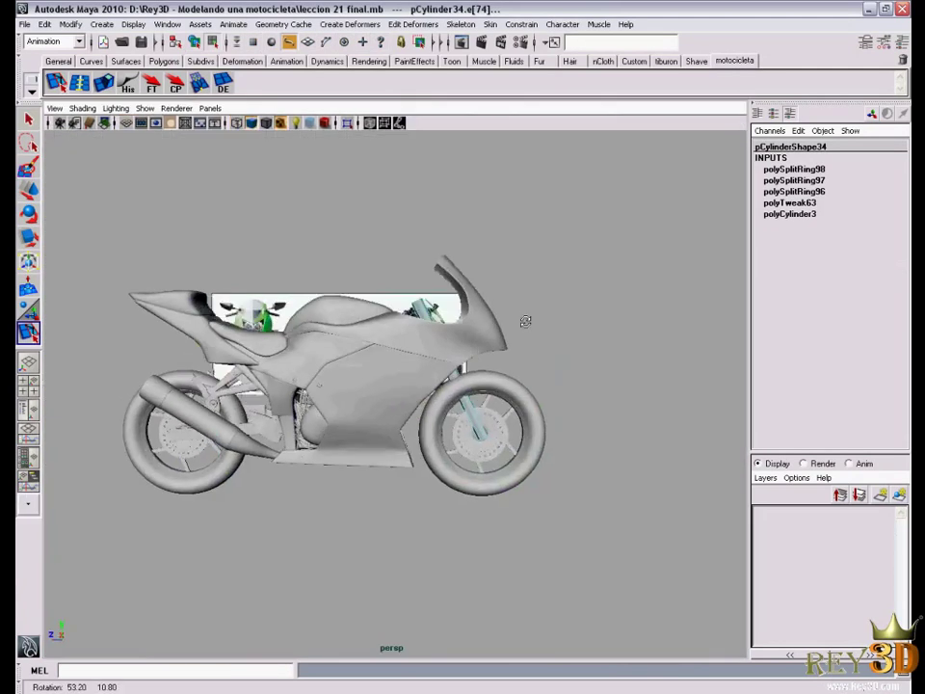
mouse_move(524, 320)
alt+mouse_down()
mouse_move(557, 372)
mouse_move(464, 434)
alt+mouse_up()
key(w)
right_click(478, 374)
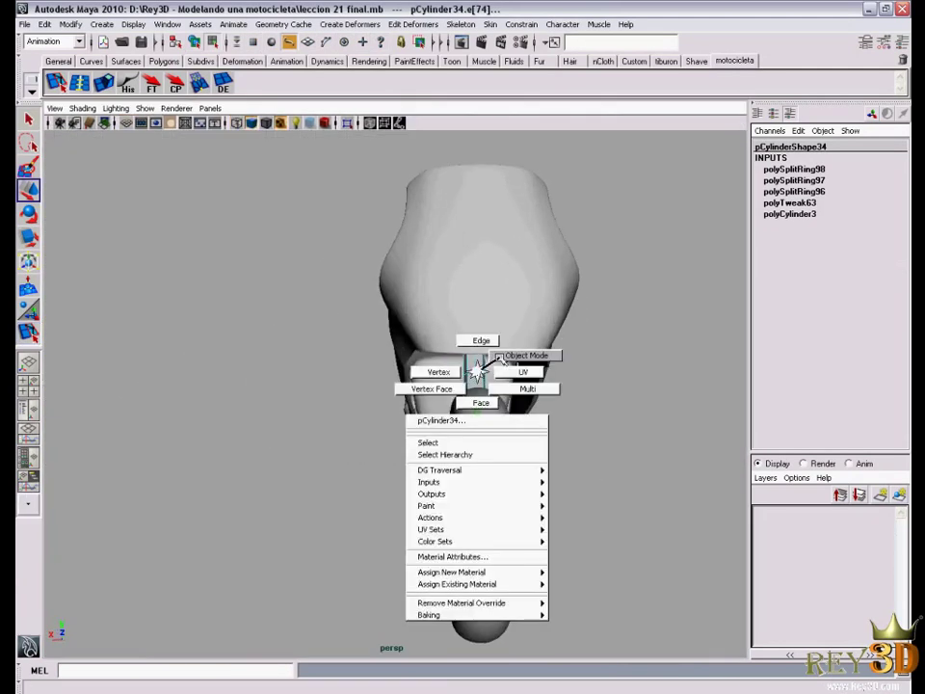
alt+drag(547, 430, 456, 377)
key(F8)
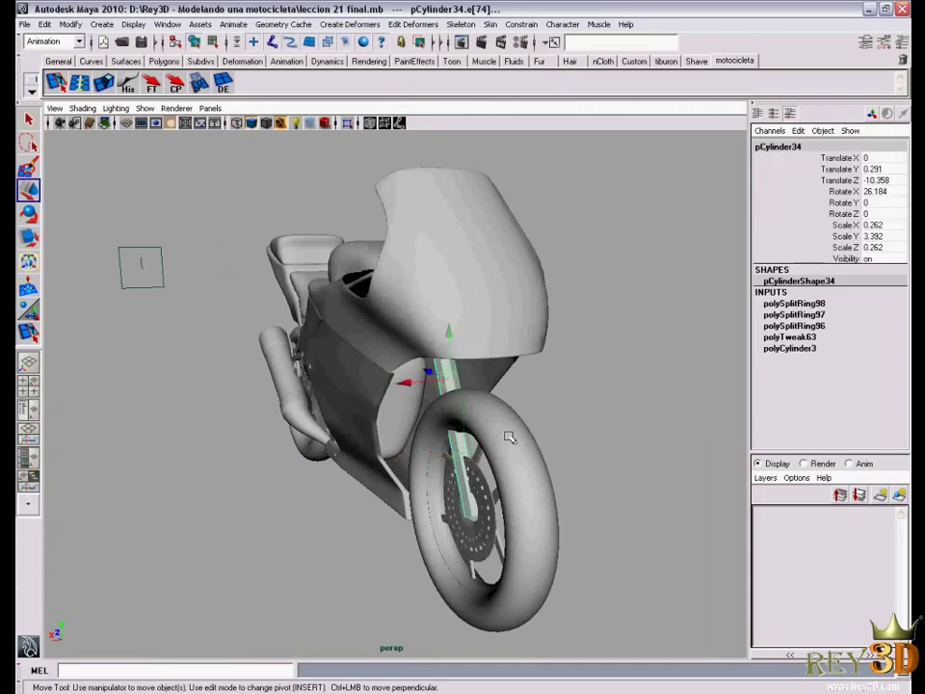
mouse_move(514, 435)
alt+mouse_down()
mouse_move(481, 444)
mouse_move(477, 427)
mouse_move(562, 401)
mouse_move(496, 399)
mouse_move(512, 409)
mouse_move(511, 382)
alt+mouse_up()
scroll(562, 401, down, 3)
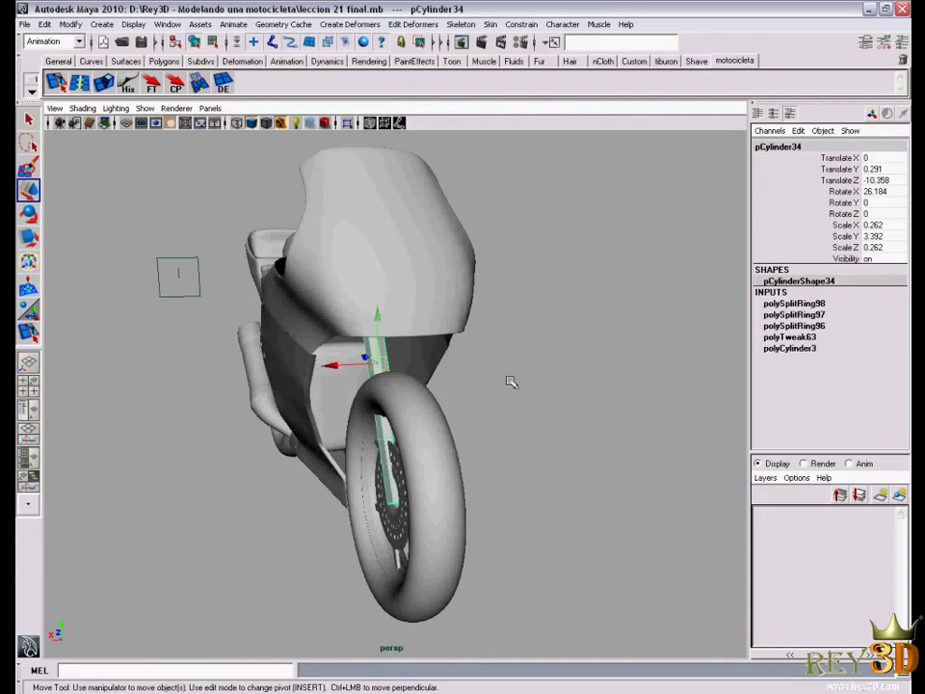
alt+drag(508, 381, 450, 396)
scroll(450, 396, up, 3)
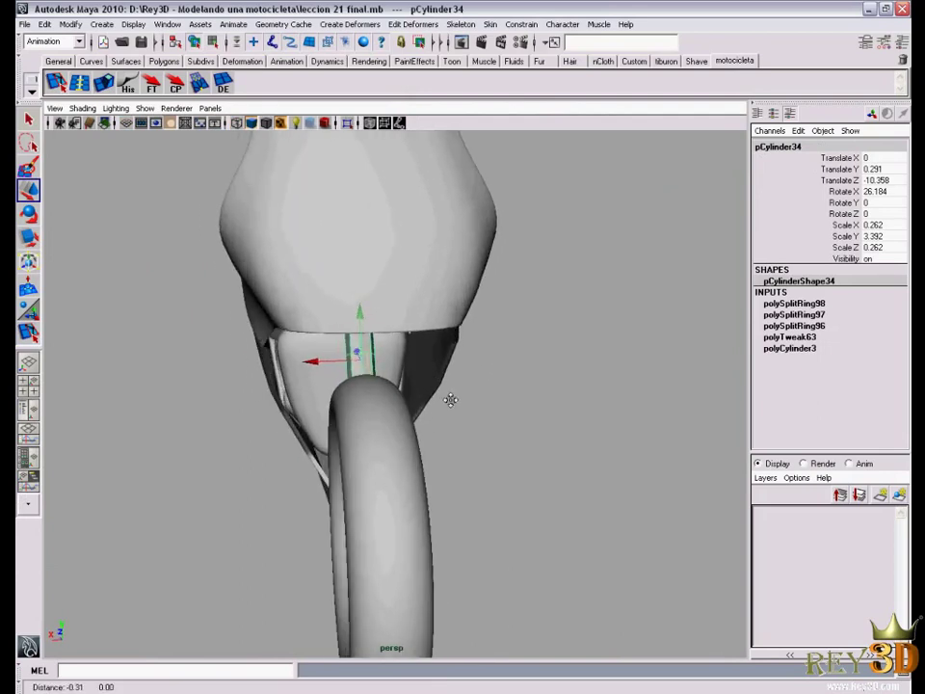
scroll(451, 400, up, 3)
scroll(451, 398, down, 3)
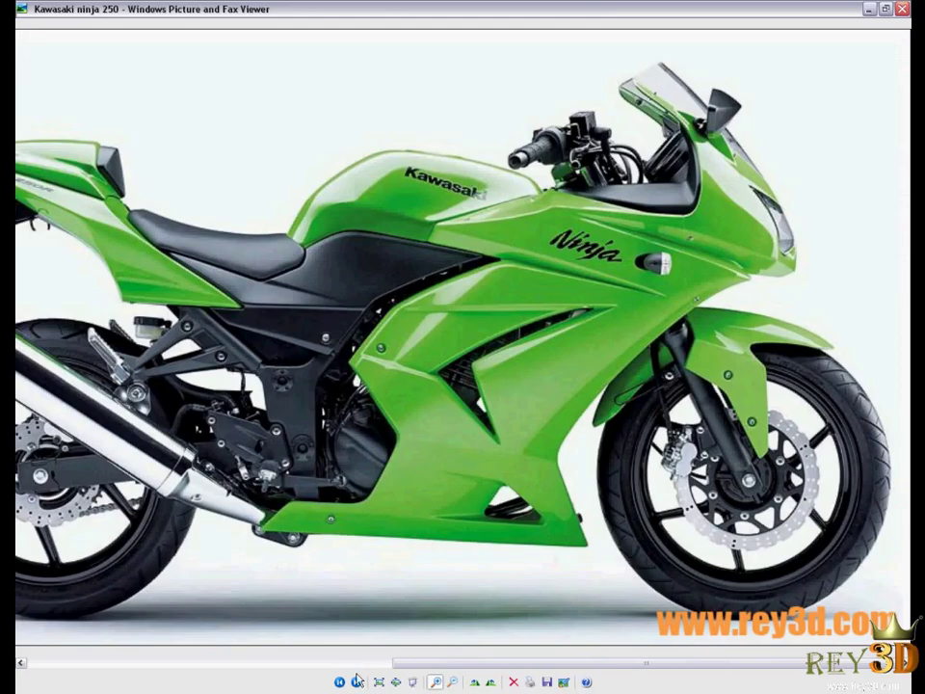
Advance two images to the Kawasaki ninja 3-4 photo and zoom in on it
click(356, 680)
click(357, 681)
scroll(579, 464, up, 1)
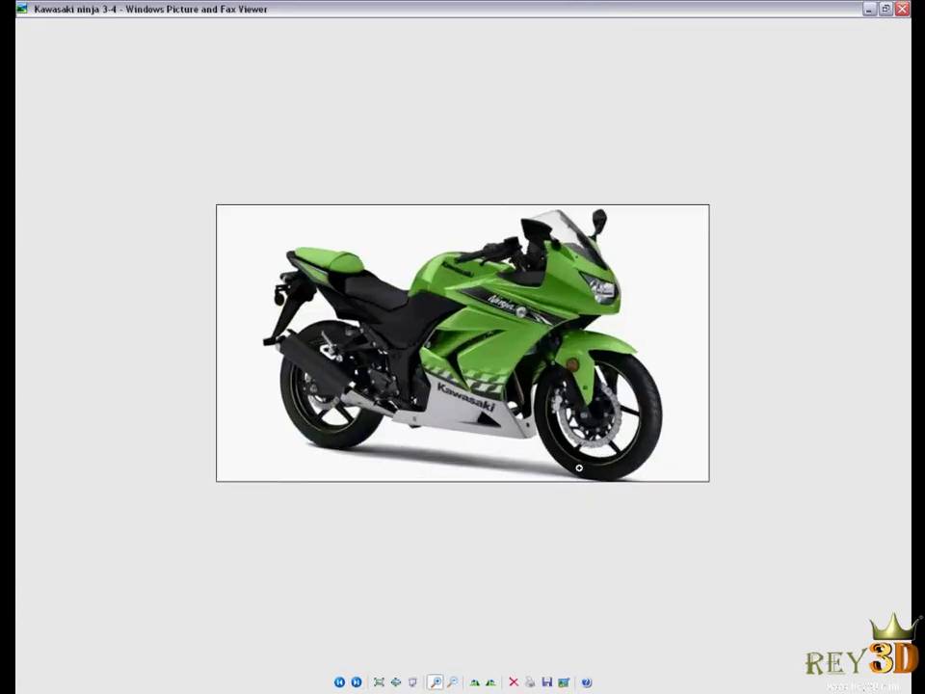
scroll(579, 464, up, 1)
scroll(579, 465, up, 1)
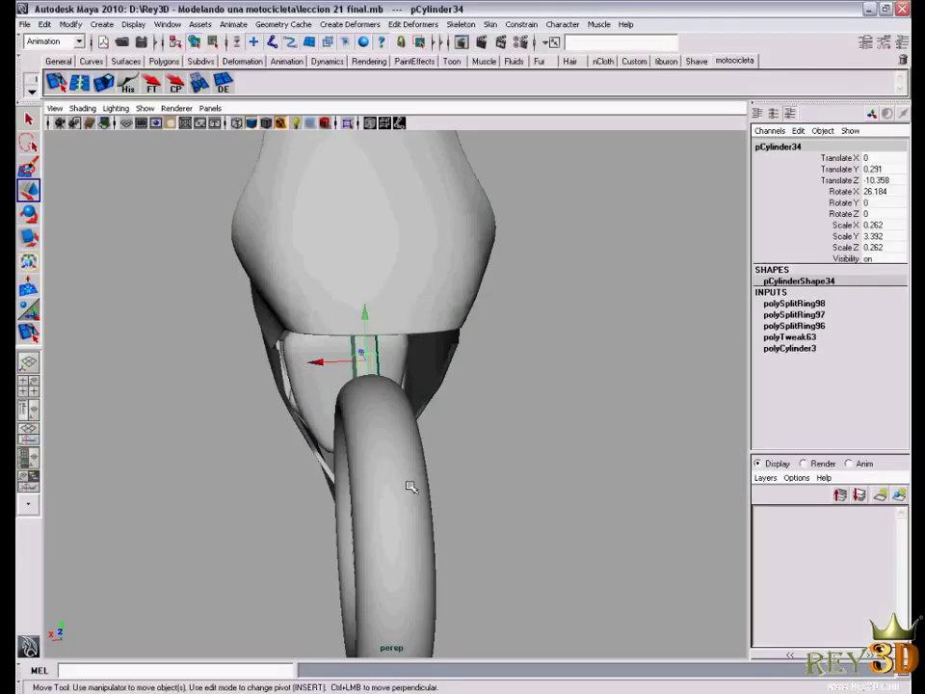
alt+drag(409, 488, 357, 425)
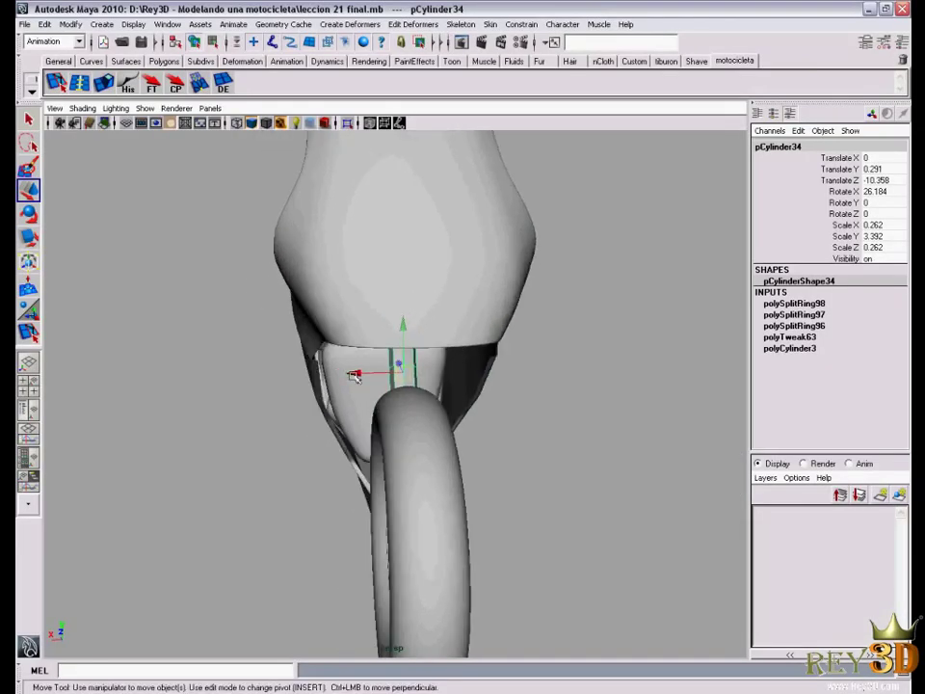
Shift pCylinder34 to Translate X 0.997 and tilt it to Rotate Z -6.765 beside the wheel
mouse_move(354, 372)
mouse_down()
mouse_move(304, 367)
mouse_move(327, 369)
mouse_up()
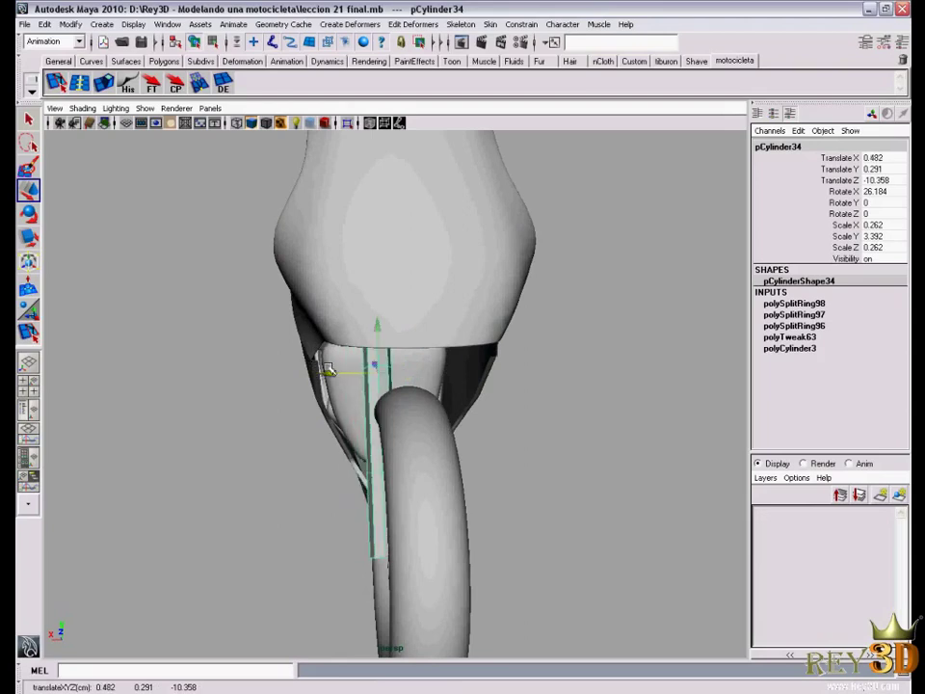
key(e)
mouse_move(330, 370)
mouse_down()
mouse_move(346, 401)
mouse_move(275, 223)
mouse_up()
key(w)
mouse_move(333, 372)
mouse_down()
mouse_move(304, 366)
mouse_move(305, 318)
mouse_up()
key(e)
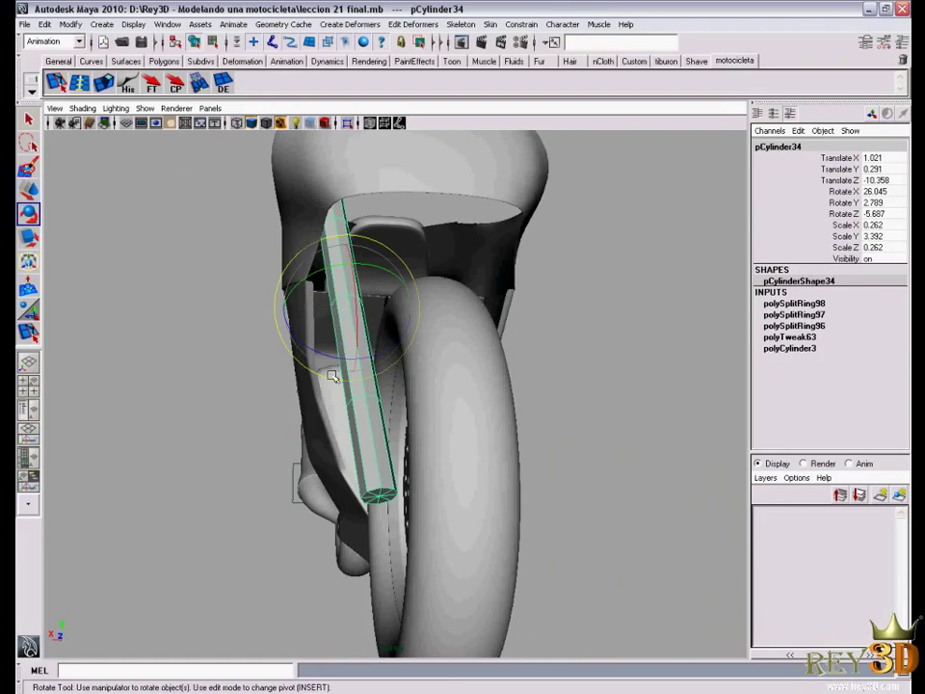
mouse_move(331, 376)
mouse_down()
mouse_move(289, 359)
mouse_move(320, 314)
mouse_move(309, 309)
mouse_move(325, 313)
mouse_move(344, 372)
mouse_up()
key(w)
Orbit around the bike to check the fork angle, then bring up the reference viewer
alt+drag(394, 352, 445, 421)
alt+right_drag(445, 421, 388, 387)
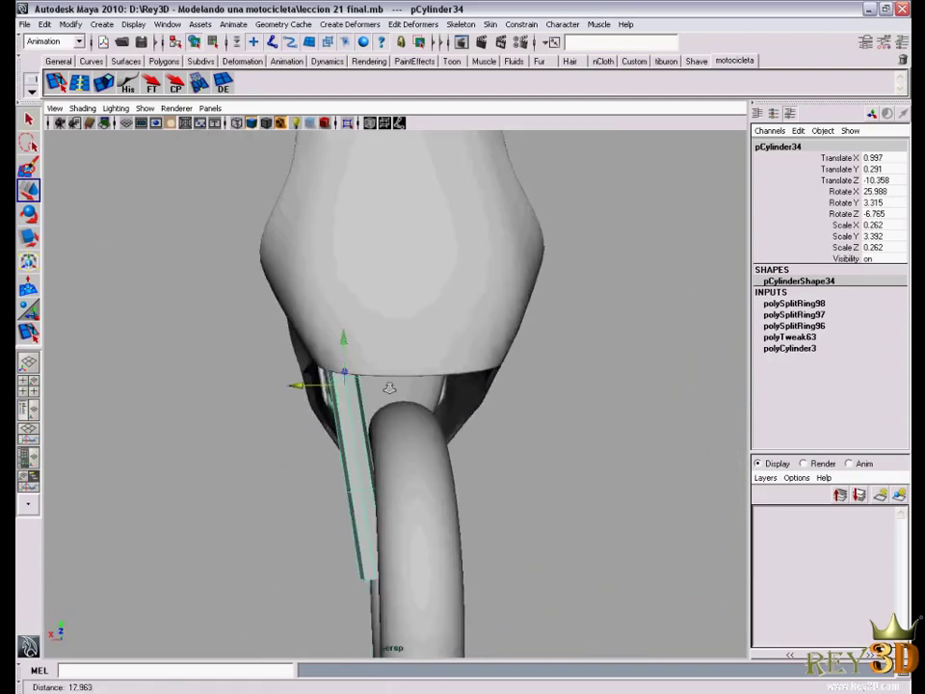
mouse_move(389, 386)
alt+mouse_down()
mouse_move(588, 378)
mouse_move(559, 442)
mouse_move(588, 446)
mouse_move(560, 433)
mouse_move(528, 444)
mouse_move(482, 463)
mouse_move(439, 501)
alt+mouse_up()
key(alt+Tab)
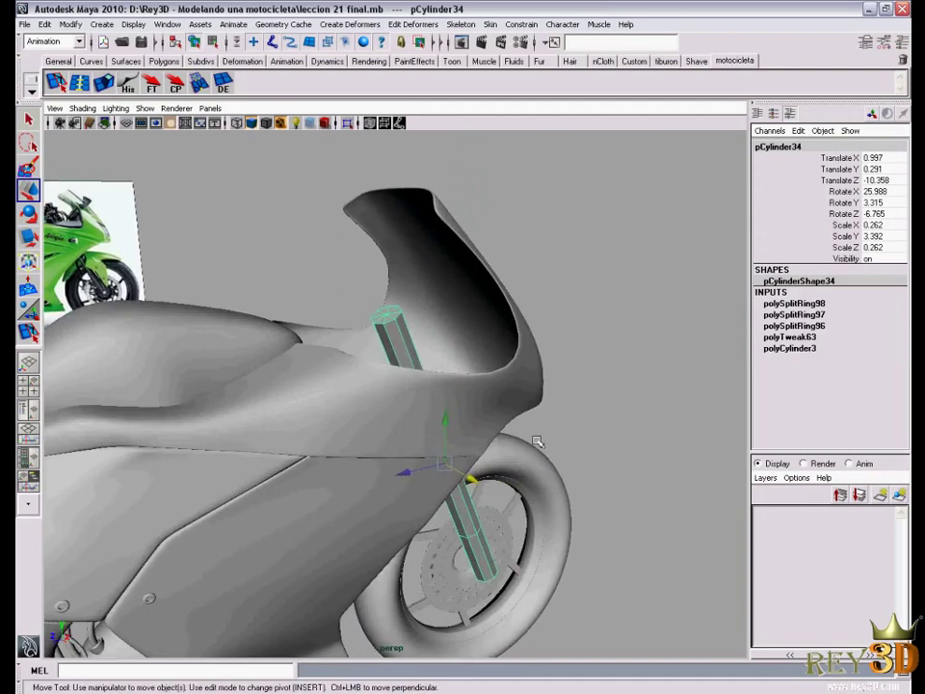
Step from the ninja 3-4 photo to the Kawasaki ninja 250 reference image
mouse_move(537, 441)
alt+mouse_down()
mouse_move(375, 422)
mouse_move(585, 648)
alt+mouse_up()
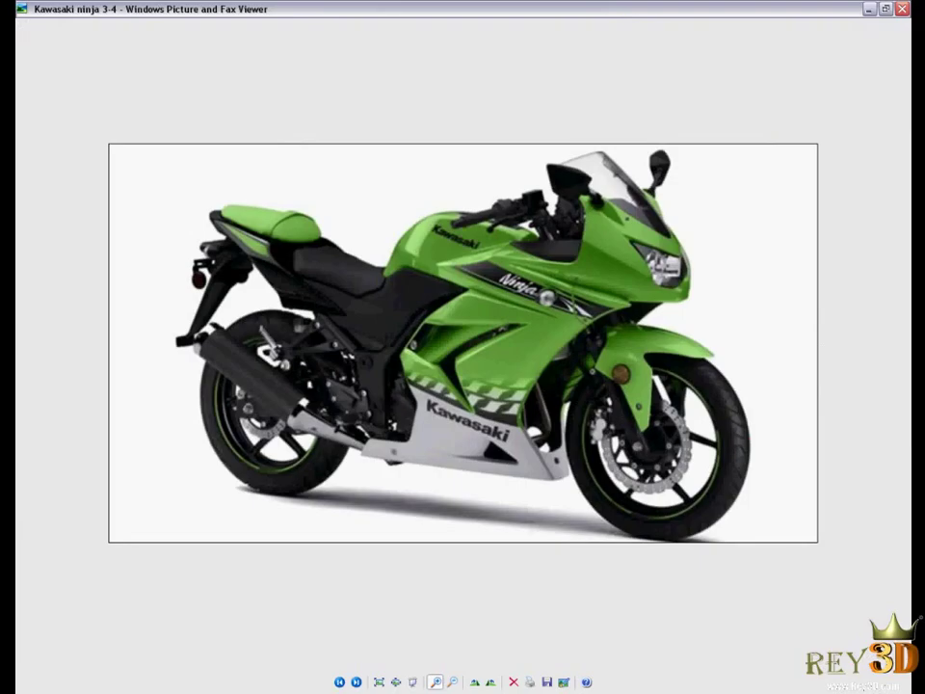
click(356, 682)
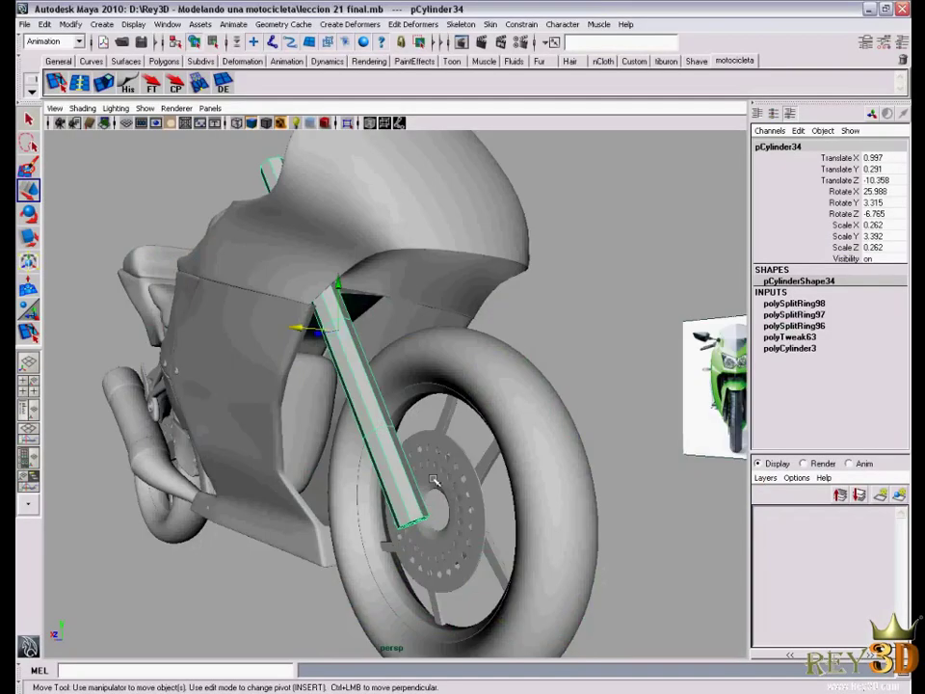
mouse_move(453, 438)
alt+mouse_down()
mouse_move(499, 428)
mouse_move(463, 453)
alt+mouse_up()
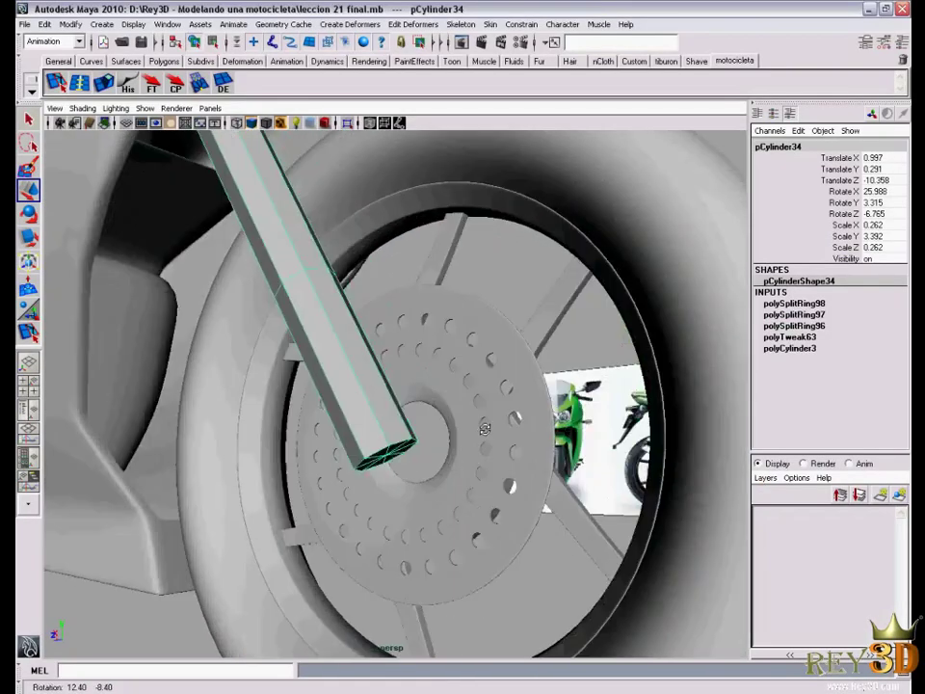
Delete the centre edge from pCylinder34's bottom cap in Edge mode
alt+right_drag(463, 452, 432, 472)
right_drag(376, 396, 423, 380)
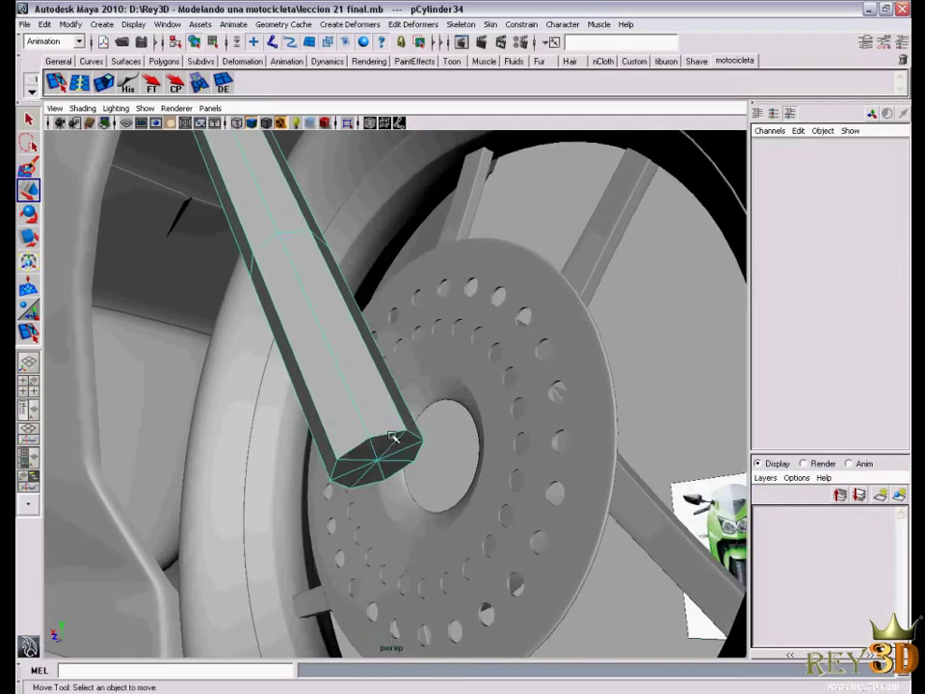
alt+drag(423, 379, 378, 412)
mouse_move(377, 412)
alt+right_down()
mouse_move(385, 433)
mouse_move(386, 390)
alt+right_up()
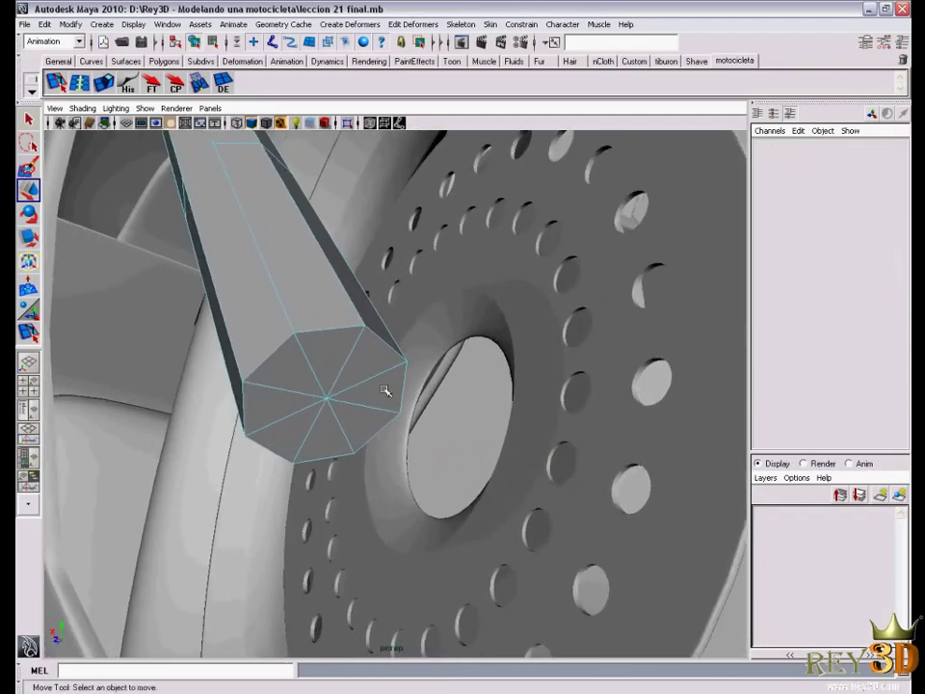
click(384, 374)
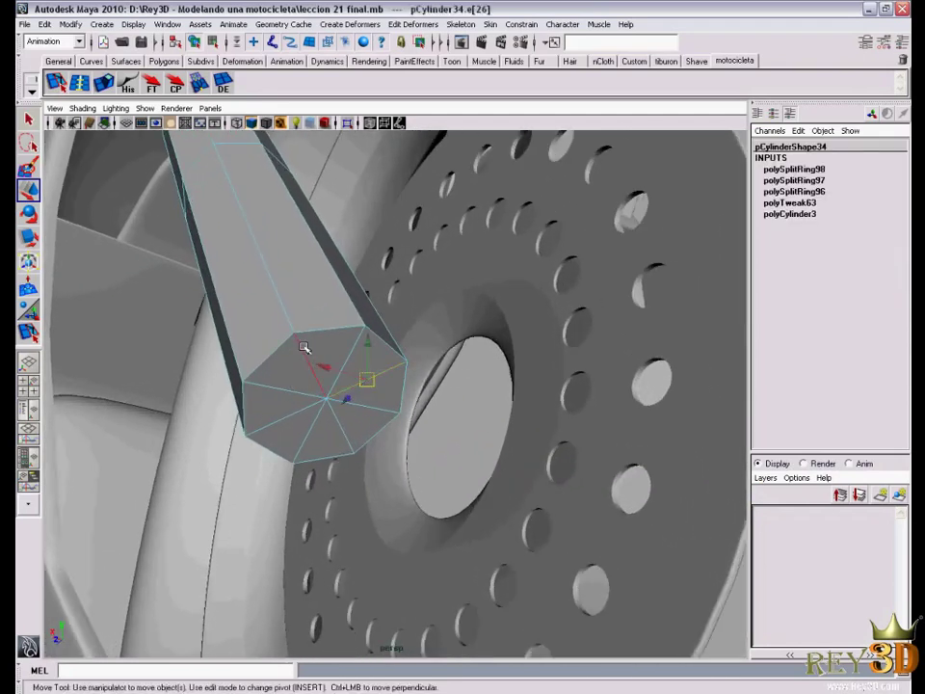
click(288, 409)
click(339, 426)
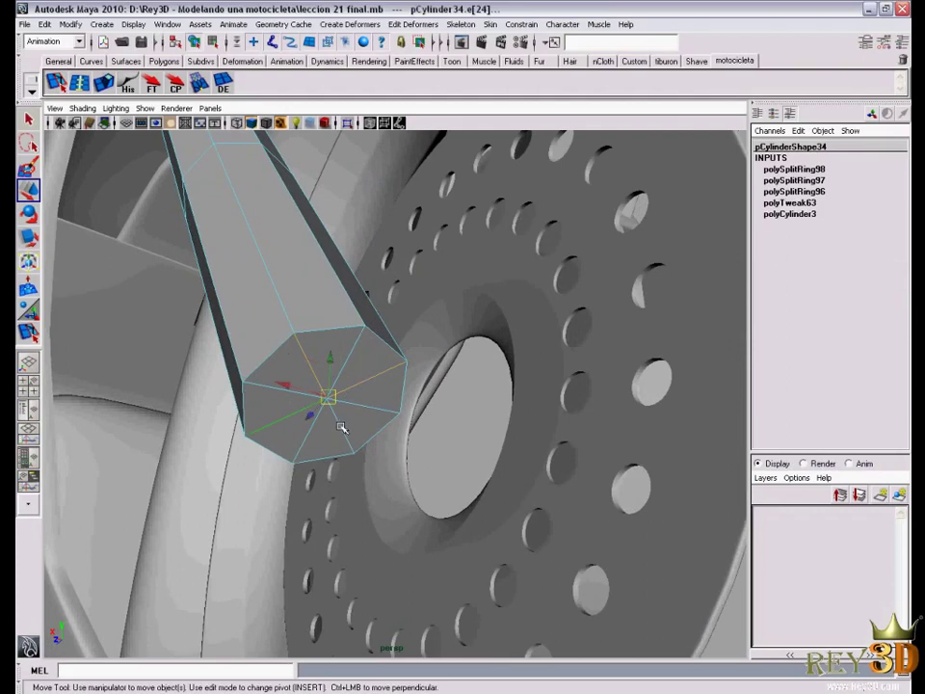
click(223, 83)
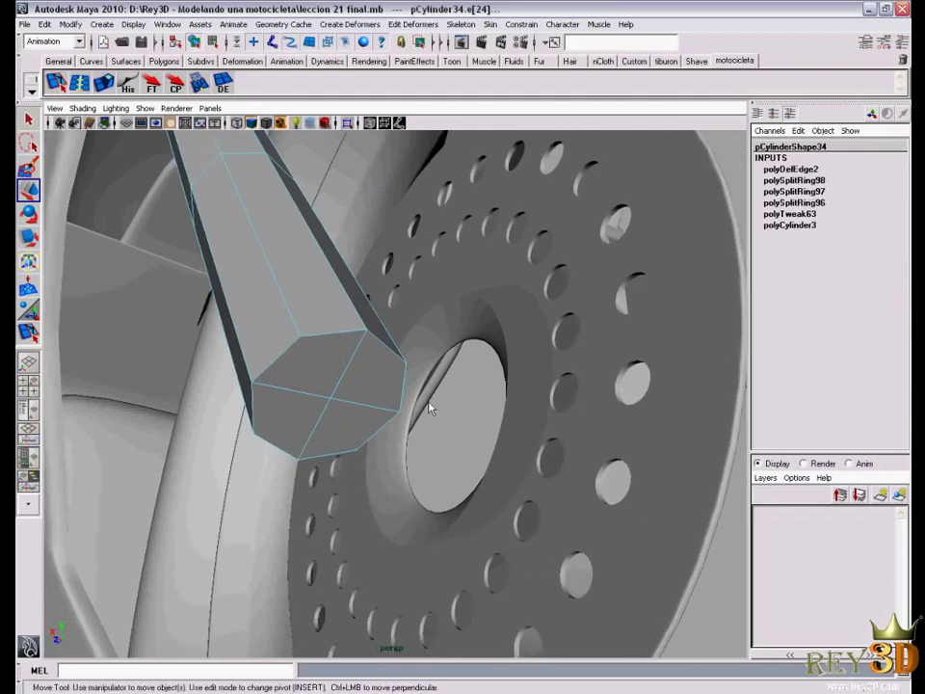
mouse_move(320, 300)
alt+mouse_down()
mouse_move(382, 390)
mouse_move(336, 339)
alt+mouse_up()
mouse_move(332, 390)
alt+mouse_down()
mouse_move(448, 468)
mouse_move(404, 414)
alt+mouse_up()
Insert an edge loop near the end of the fork tube
click(29, 330)
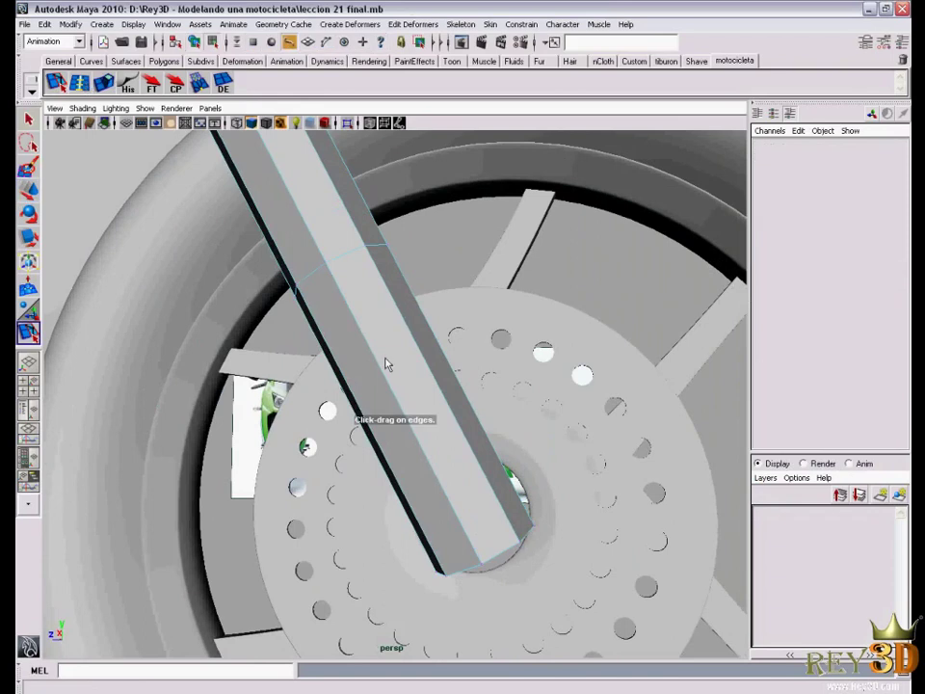
click(392, 395)
key(w)
Select the tube's bottom vertex ring and scale it down so the end tapers at the hub
mouse_move(393, 395)
alt+mouse_down()
mouse_move(495, 479)
mouse_move(481, 493)
alt+mouse_up()
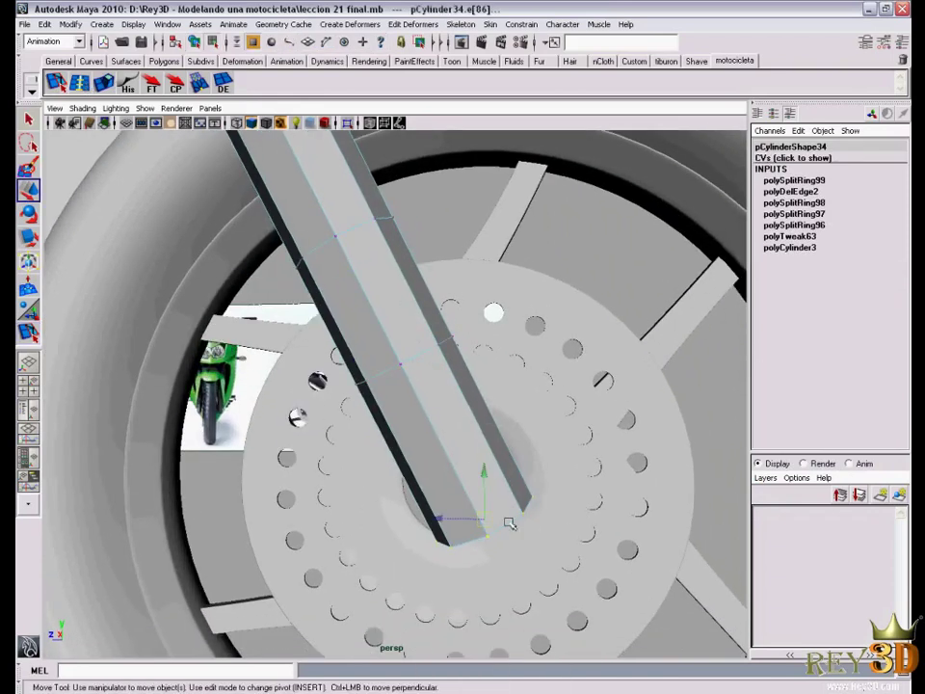
mouse_move(454, 454)
alt+mouse_down()
mouse_move(381, 516)
mouse_move(364, 495)
mouse_move(289, 525)
alt+mouse_up()
key(r)
key(w)
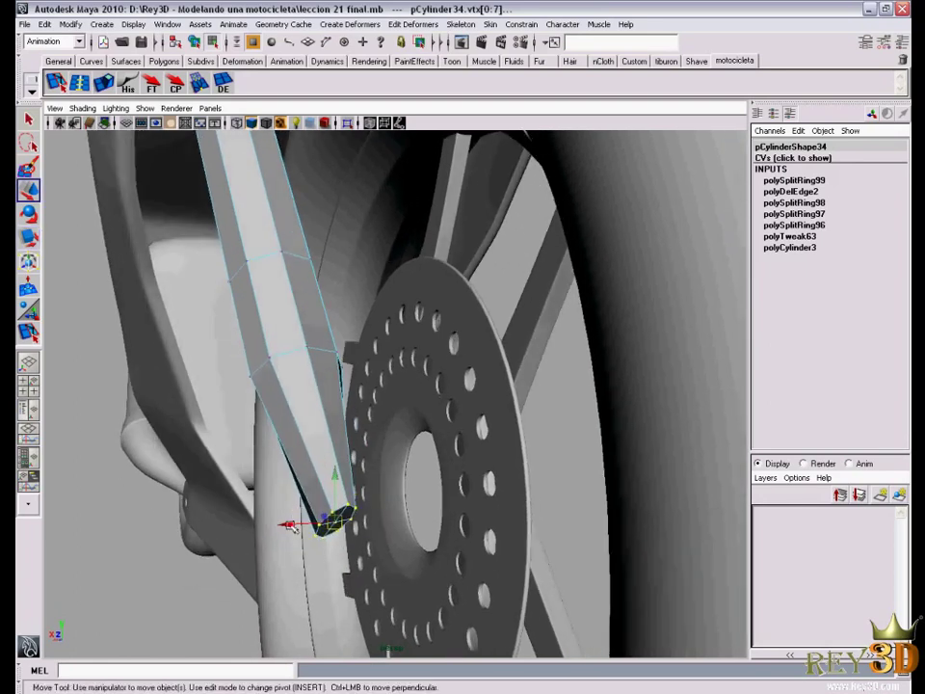
key(alt+Tab)
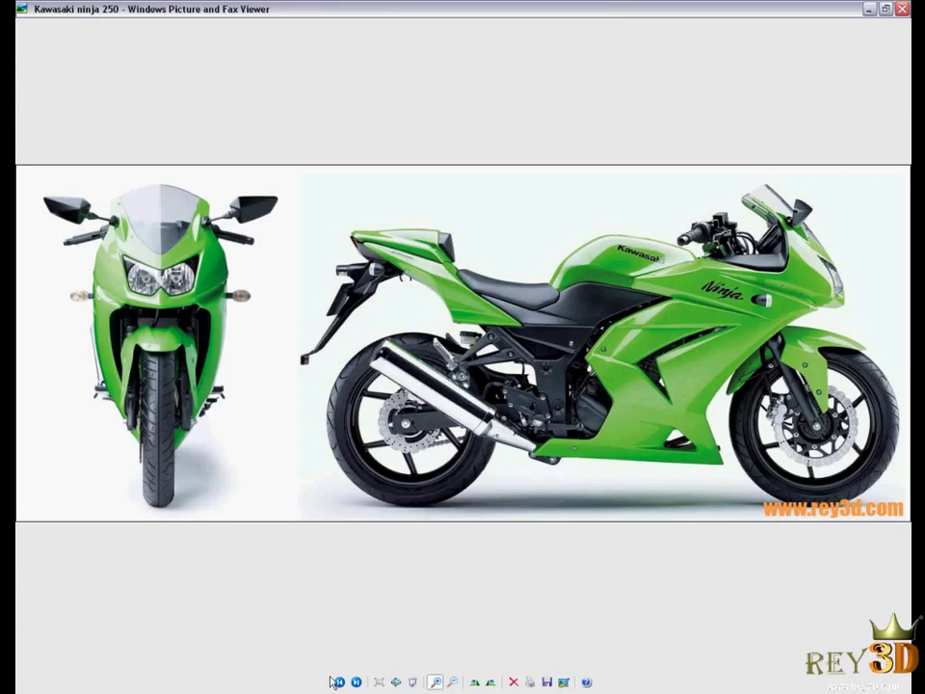
Advance to the Kawasaki ninja 3-4 photo and zoom in twice on its front fork and wheel
click(356, 682)
click(356, 682)
click(647, 494)
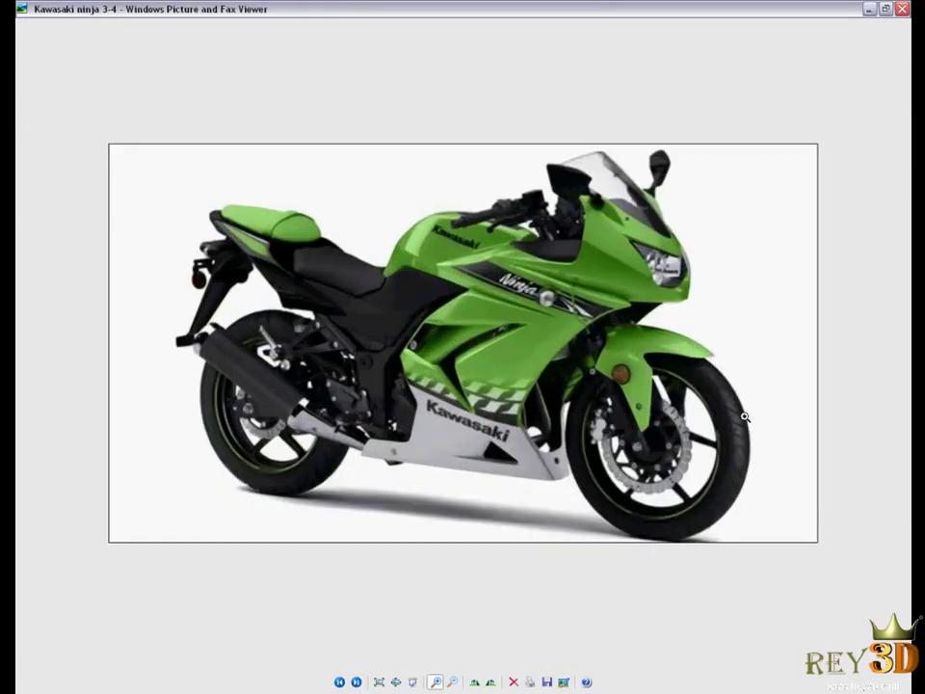
click(742, 414)
drag(752, 664, 800, 663)
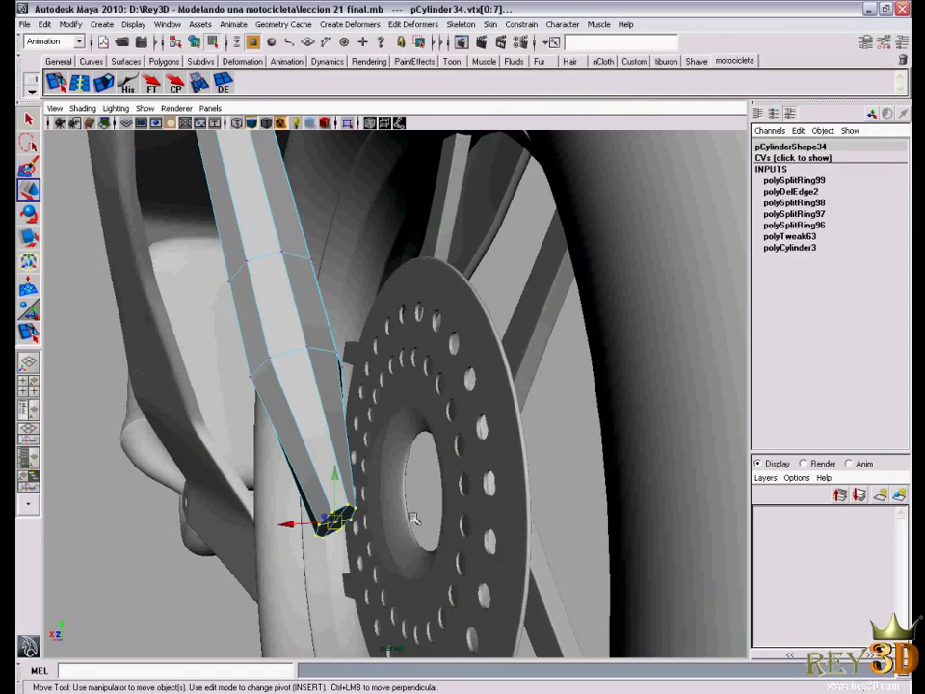
Move a lower ring of fork vertices toward the front wheel hub to straighten the tube
alt+drag(412, 518, 369, 319)
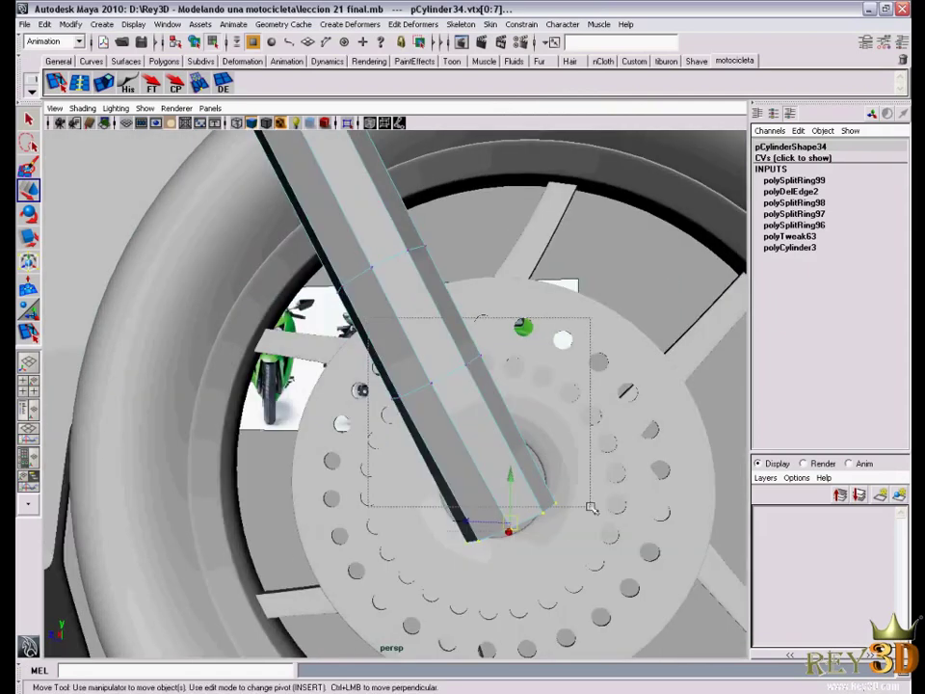
mouse_move(592, 508)
mouse_down()
mouse_move(584, 533)
mouse_move(273, 500)
mouse_move(293, 473)
mouse_up()
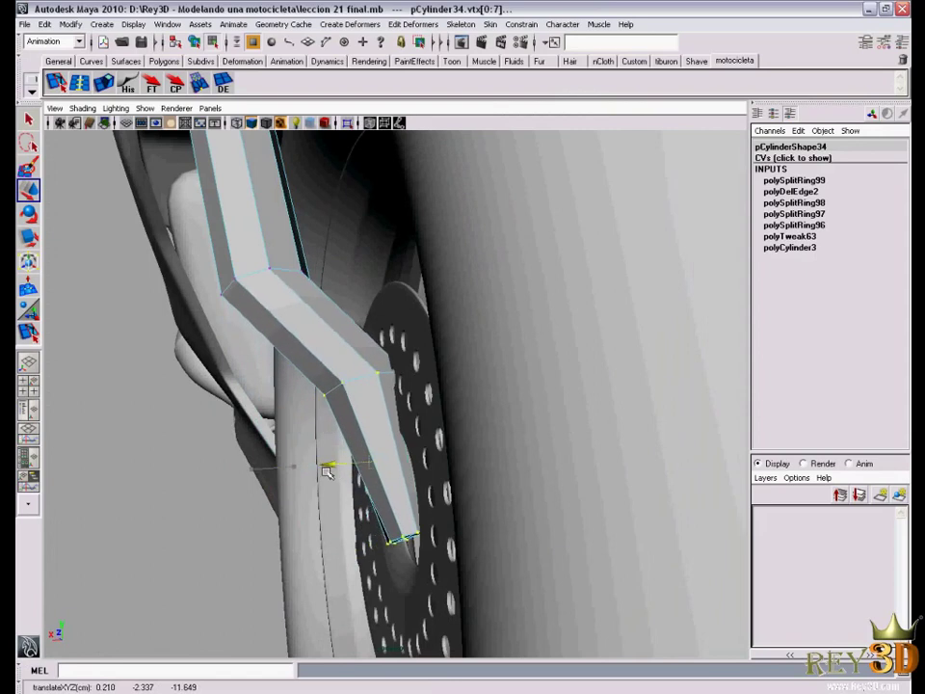
alt+drag(256, 393, 164, 237)
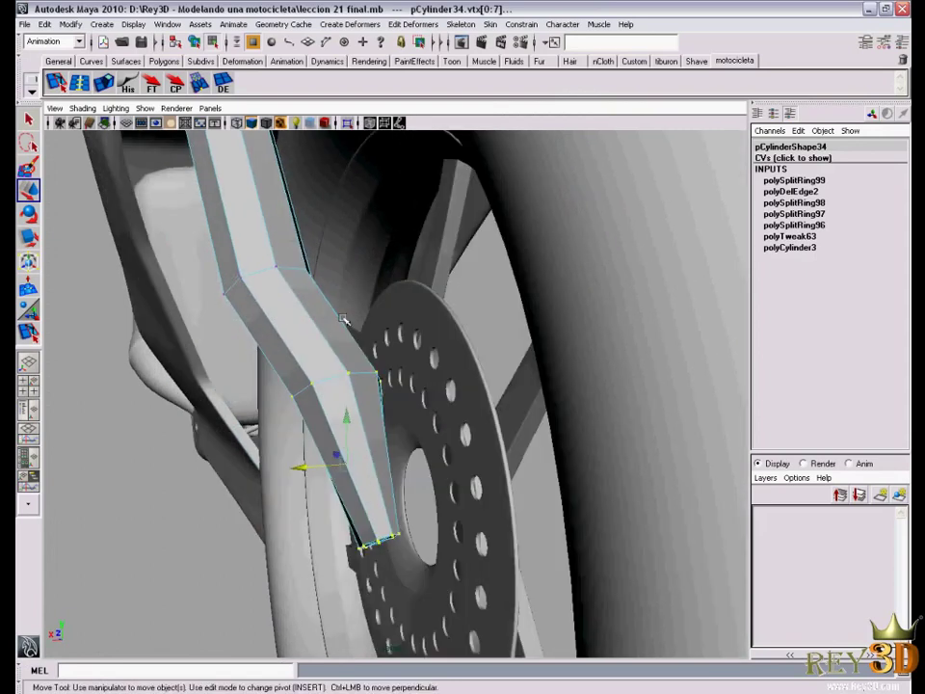
alt+right_drag(152, 263, 220, 392)
mouse_move(221, 392)
alt+mouse_down()
mouse_move(419, 516)
mouse_move(392, 520)
mouse_move(361, 495)
mouse_move(355, 501)
mouse_move(366, 503)
mouse_move(351, 502)
mouse_move(371, 487)
mouse_move(347, 443)
alt+mouse_up()
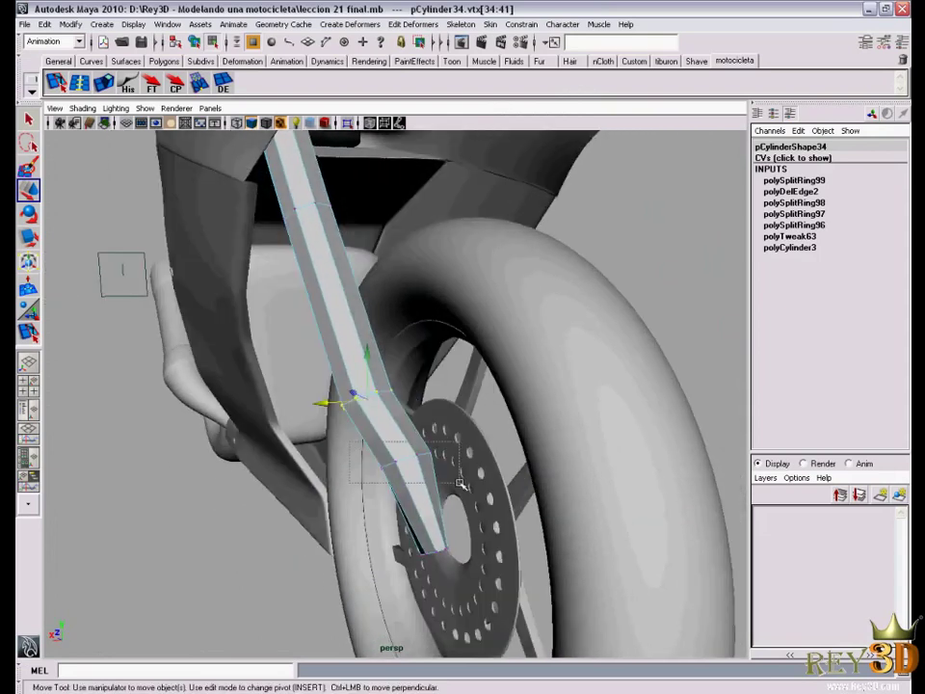
drag(452, 481, 460, 483)
alt+drag(459, 483, 334, 467)
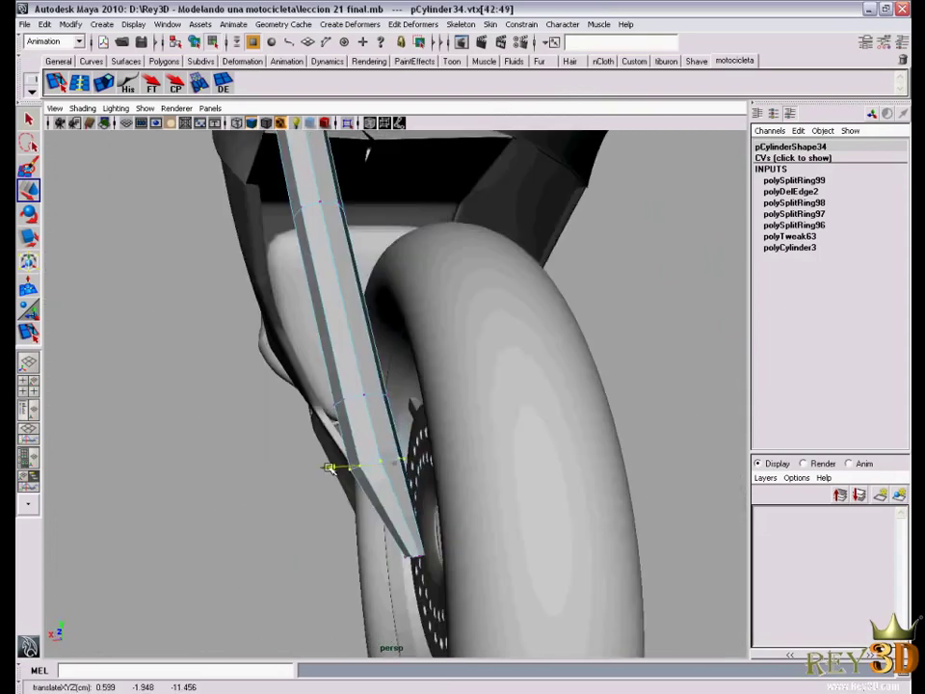
drag(369, 513, 433, 574)
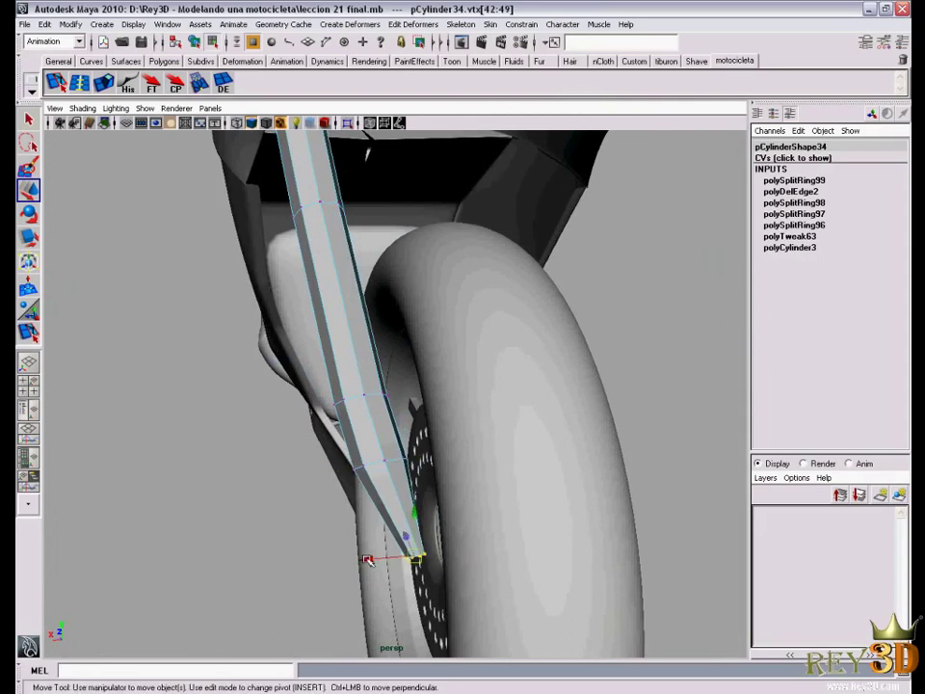
Scale the fork's end vertex ring so the tube angles in against the hub
mouse_move(343, 451)
mouse_down()
mouse_move(420, 473)
mouse_move(382, 472)
mouse_move(385, 482)
mouse_move(319, 497)
mouse_up()
key(r)
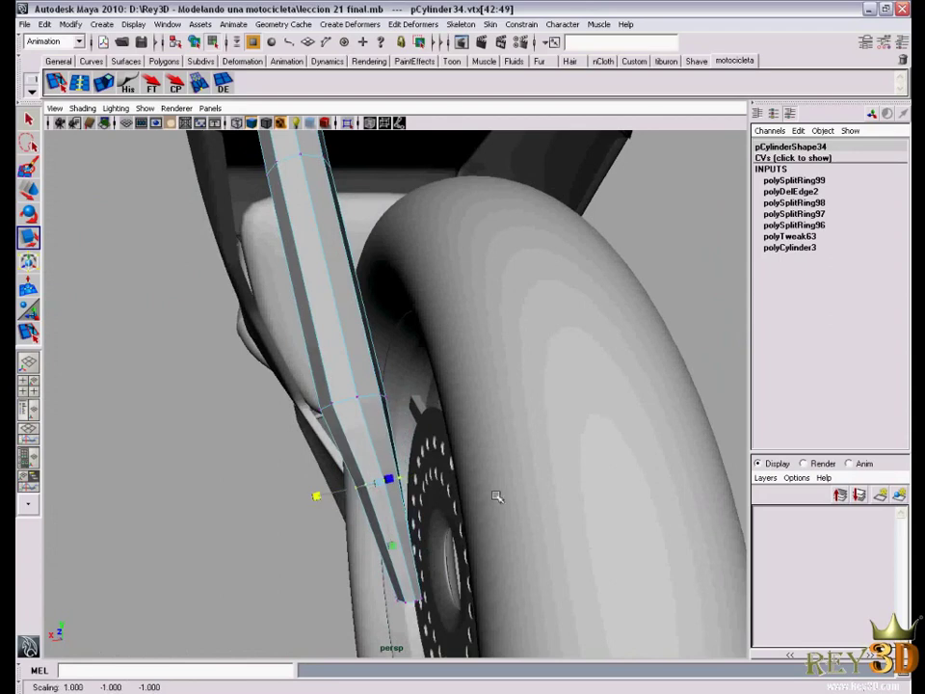
alt+drag(496, 496, 471, 446)
alt+right_drag(471, 446, 434, 485)
mouse_move(434, 485)
alt+mouse_down()
mouse_move(414, 491)
mouse_move(334, 435)
alt+mouse_up()
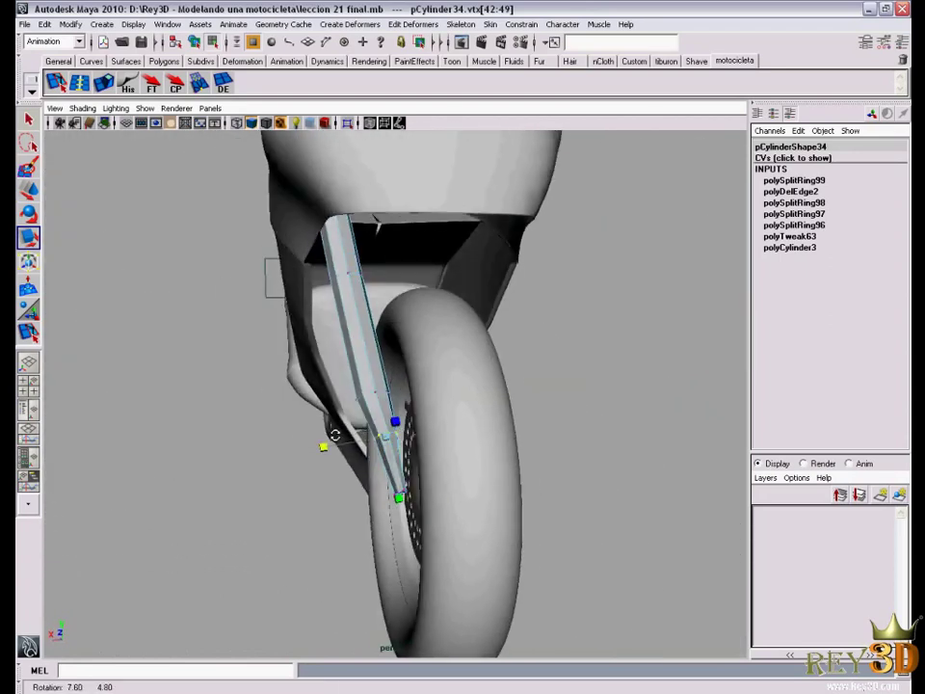
alt+right_drag(335, 434, 318, 472)
mouse_move(318, 472)
alt+mouse_down()
mouse_move(405, 442)
mouse_move(471, 450)
mouse_move(536, 474)
mouse_move(511, 462)
alt+mouse_up()
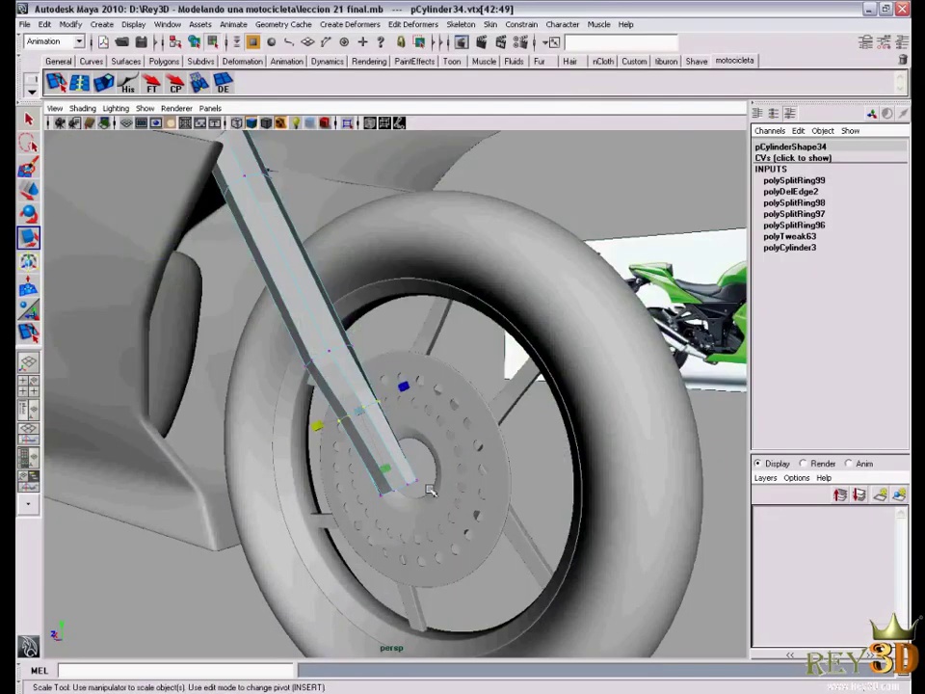
alt+right_drag(346, 462, 381, 474)
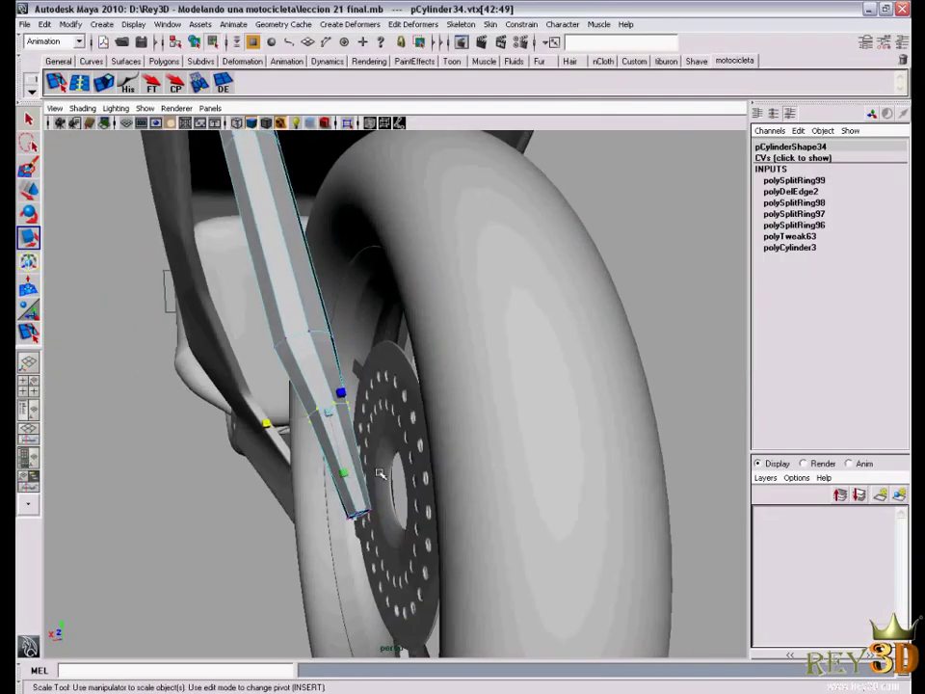
Return to object mode and select the fork tube pCylinder34
alt+drag(359, 484, 292, 306)
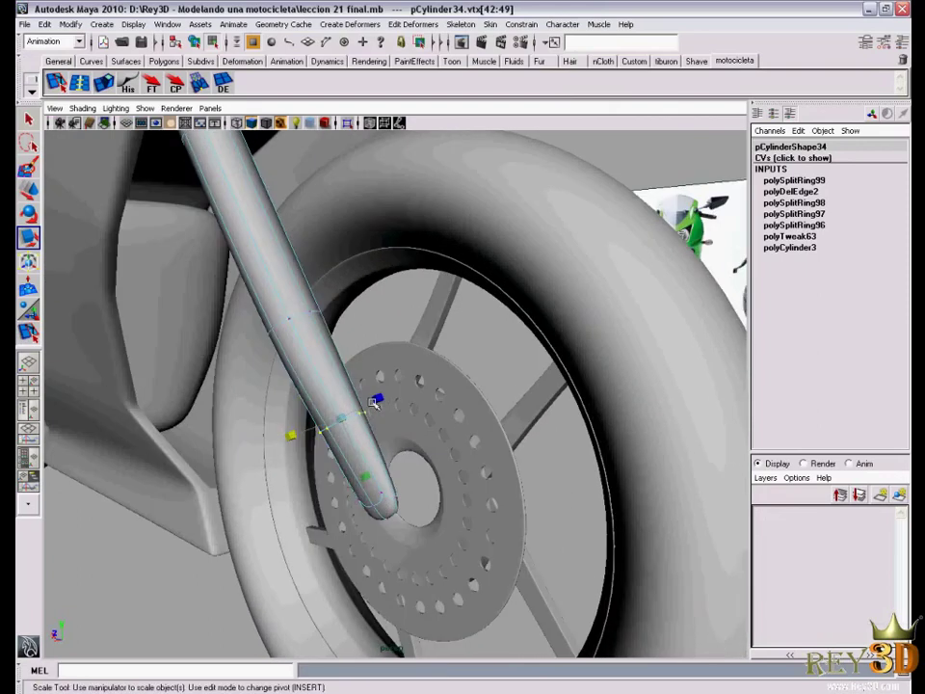
right_click(292, 306)
click(314, 296)
alt+right_drag(318, 299, 269, 308)
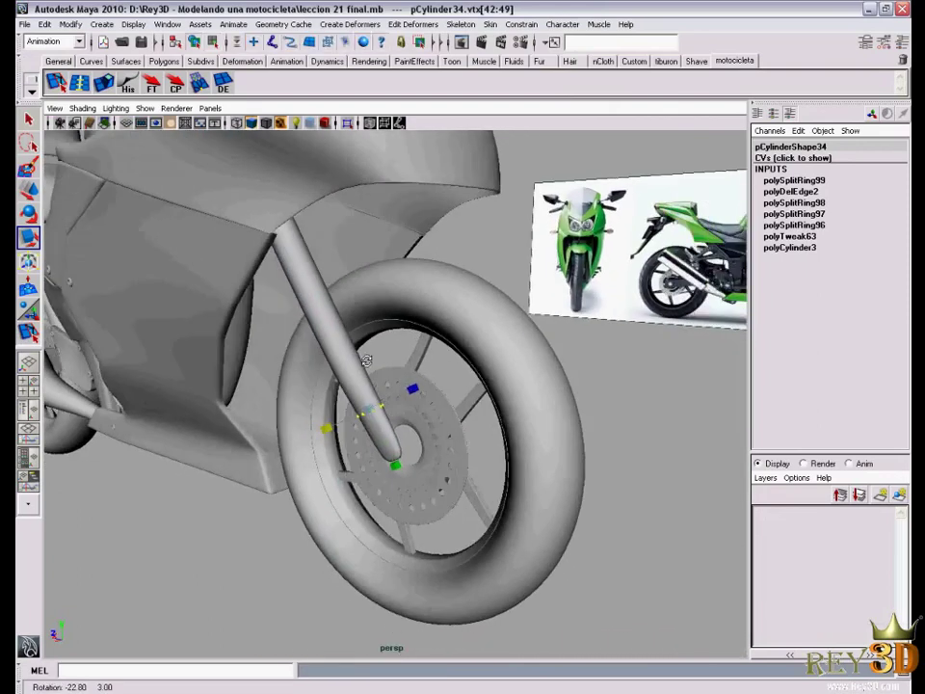
alt+drag(289, 303, 321, 299)
click(321, 300)
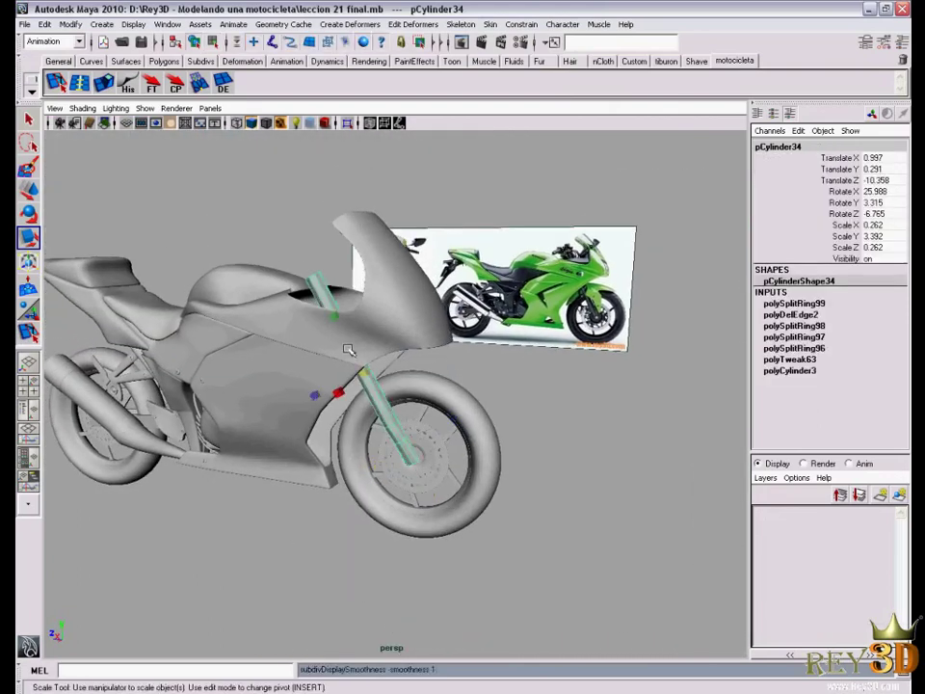
Insert two edge loops near the fork's lower end and adjust them at the hub
alt+right_drag(349, 349, 453, 366)
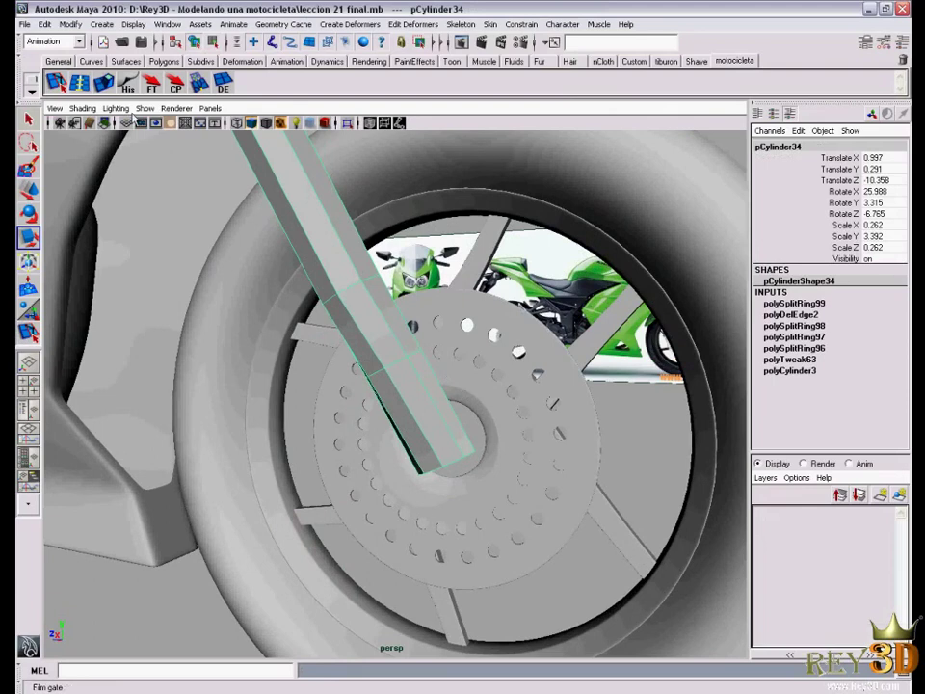
click(81, 85)
alt+drag(367, 414, 468, 441)
click(493, 488)
click(489, 480)
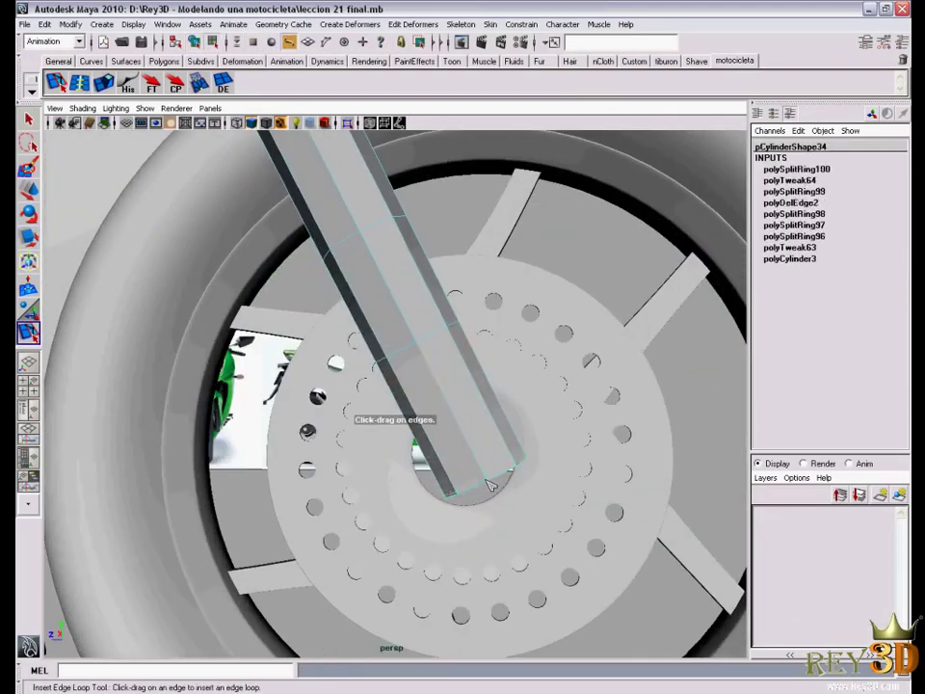
alt+drag(404, 424, 465, 442)
key(w)
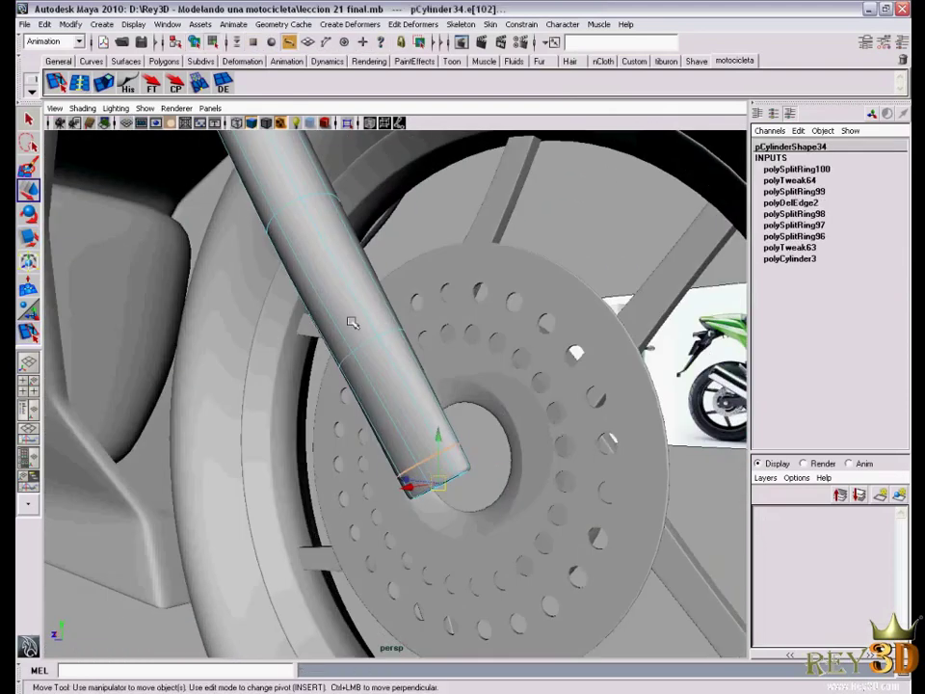
Clear the selection and orbit around the bike's front to inspect the new fork loops
right_drag(351, 319, 433, 217)
alt+drag(433, 217, 409, 376)
alt+right_drag(409, 375, 509, 438)
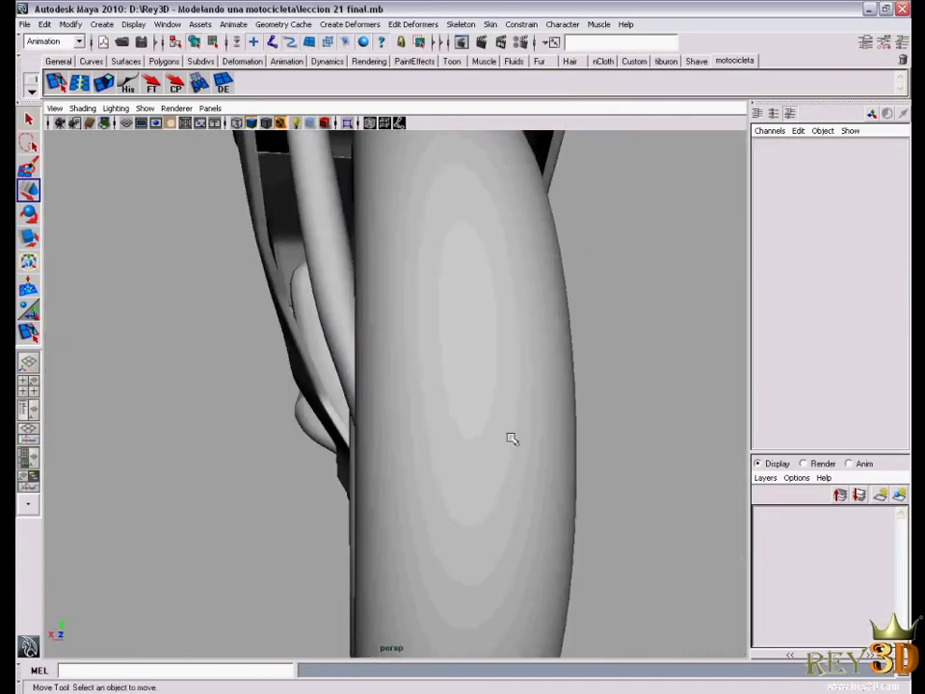
alt+drag(509, 437, 433, 392)
mouse_move(434, 392)
alt+right_down()
mouse_move(446, 438)
mouse_move(427, 451)
alt+right_up()
mouse_move(428, 450)
alt+mouse_down()
mouse_move(547, 445)
mouse_move(511, 453)
alt+mouse_up()
mouse_move(510, 453)
alt+right_down()
mouse_move(557, 459)
mouse_move(521, 445)
alt+right_up()
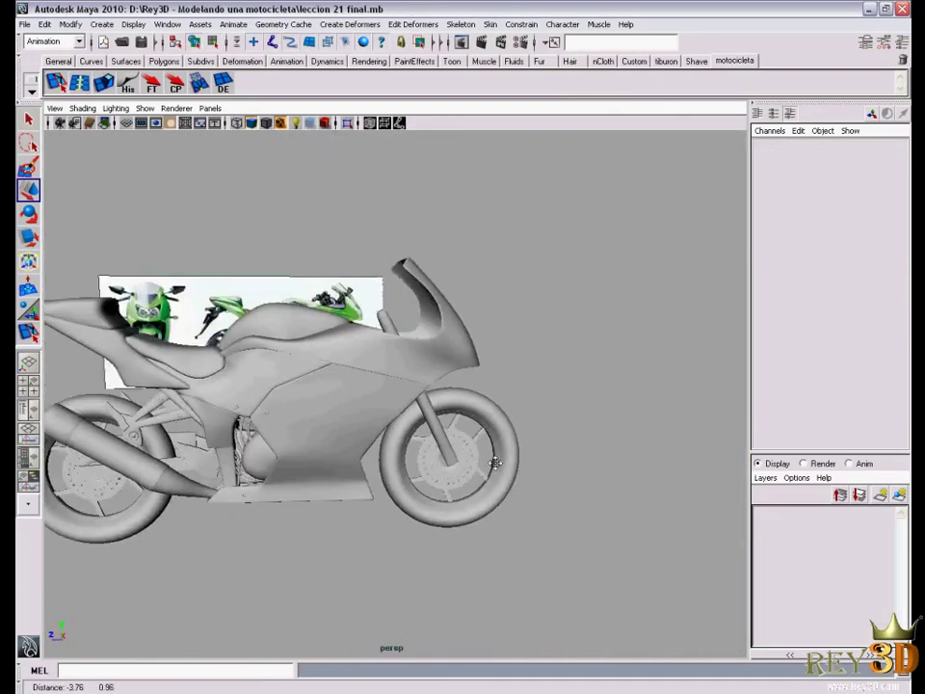
alt+drag(520, 445, 472, 453)
alt+right_drag(472, 453, 496, 467)
mouse_move(496, 468)
alt+mouse_down()
mouse_move(584, 502)
mouse_move(502, 427)
mouse_move(537, 448)
alt+mouse_up()
Orbit to a three-quarter front view of the bike to compare with the Kawasaki ninja 3-4 photo
mouse_move(433, 356)
alt+mouse_down()
mouse_move(521, 450)
mouse_move(598, 619)
alt+mouse_up()
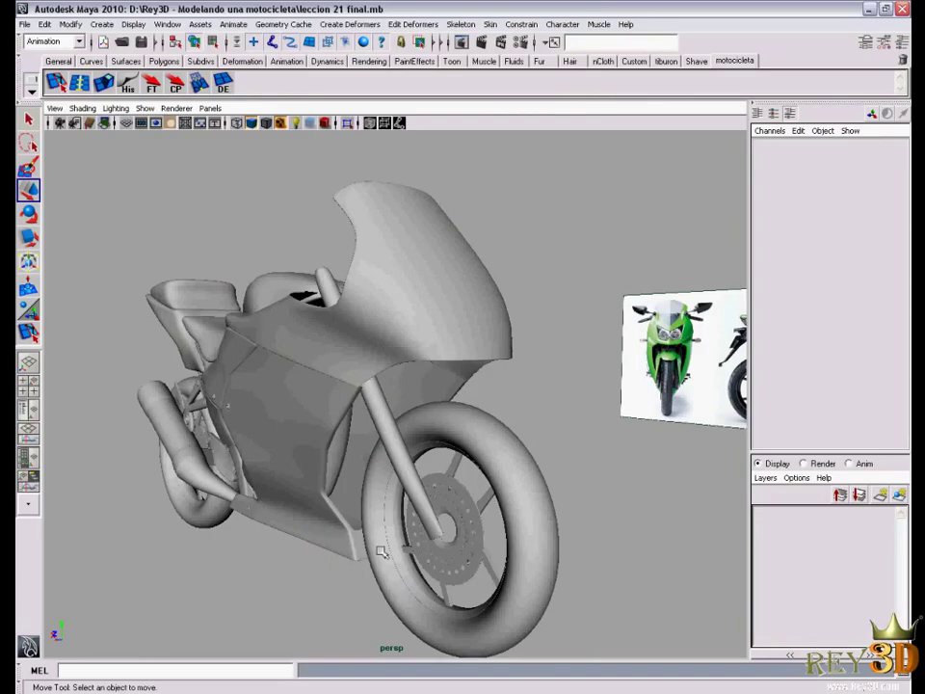
Maximize the side view through the four-view layout
alt+drag(434, 385, 501, 395)
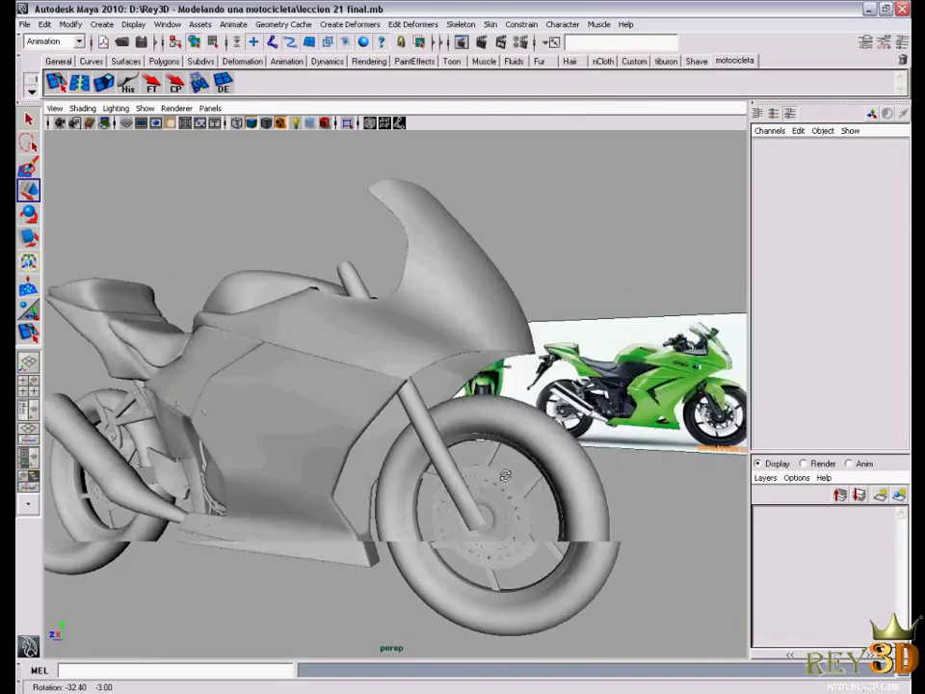
alt+right_drag(501, 395, 573, 438)
key(space)
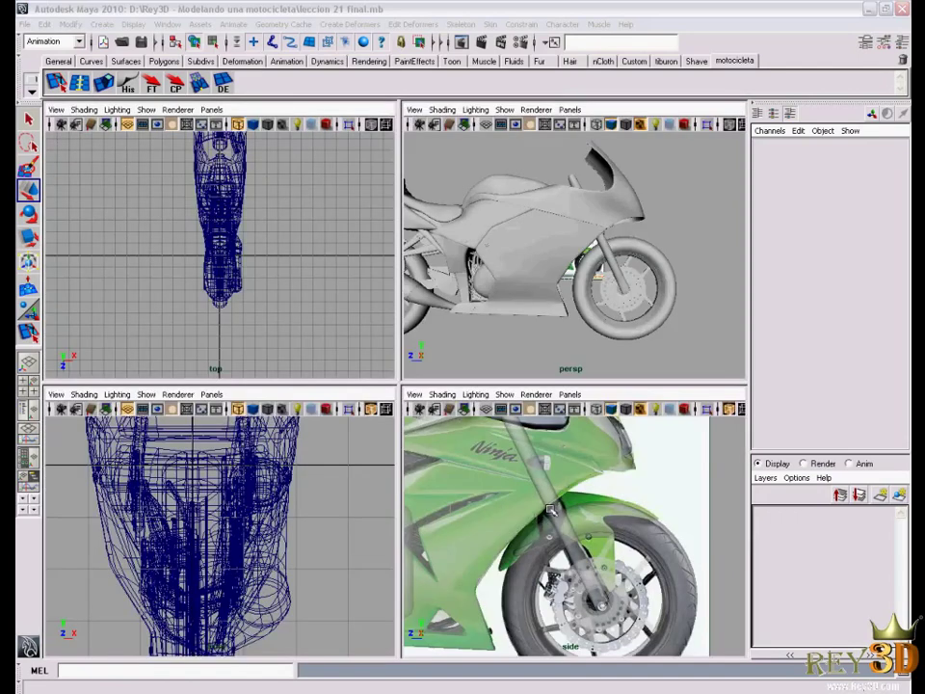
key(space)
Frame the whole bike over the side reference photo and turn off X-Ray shading
scroll(552, 491, down, 2)
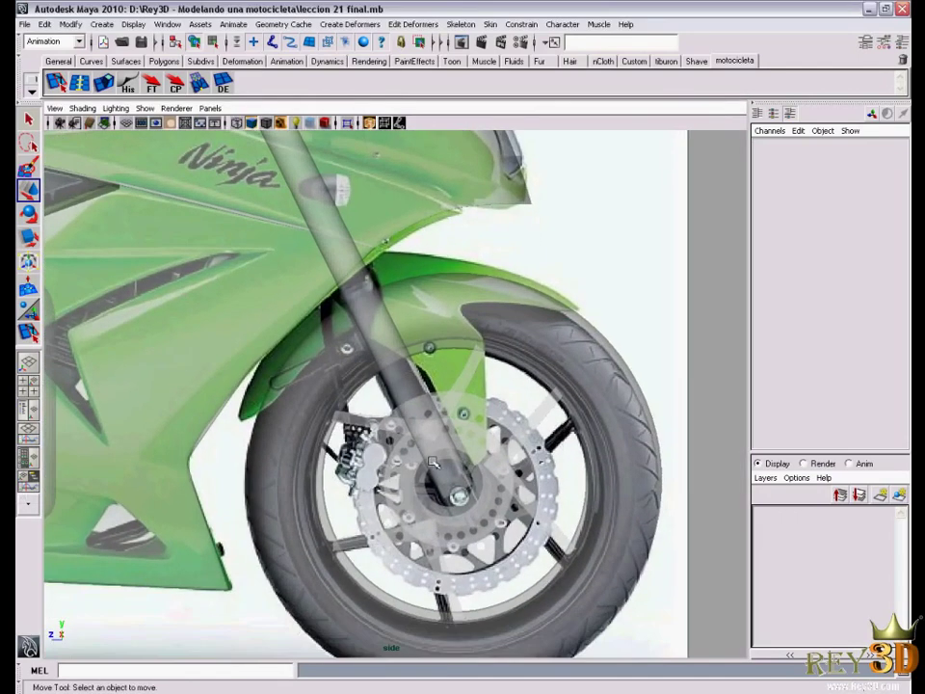
click(453, 525)
scroll(511, 420, down, 3)
scroll(512, 420, up, 1)
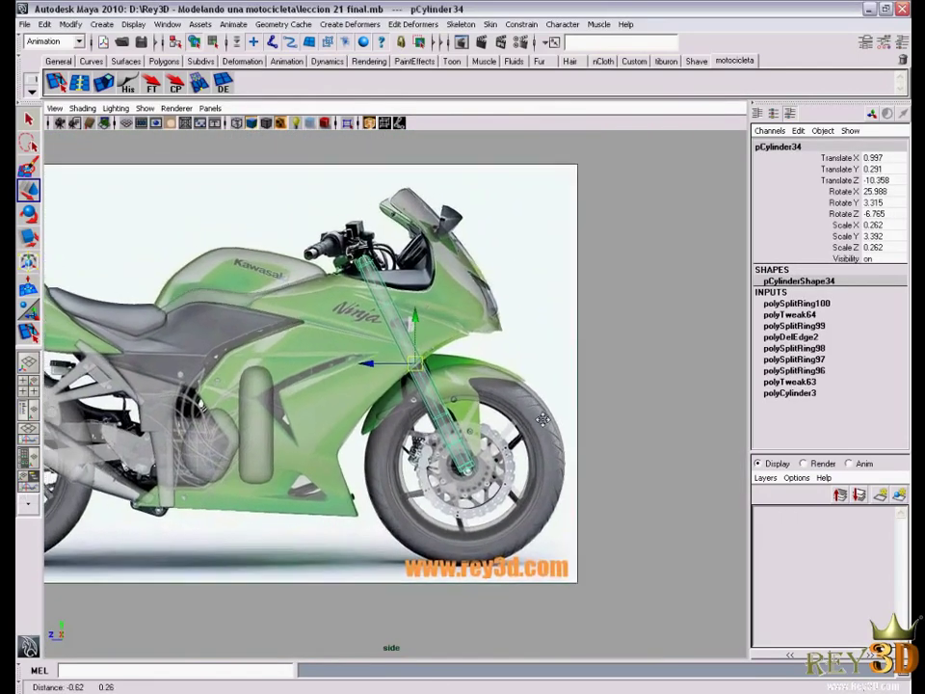
click(572, 471)
mouse_move(571, 471)
alt+middle_down()
mouse_move(599, 470)
mouse_move(613, 435)
alt+middle_up()
scroll(598, 470, down, 2)
alt+right_drag(612, 436, 633, 455)
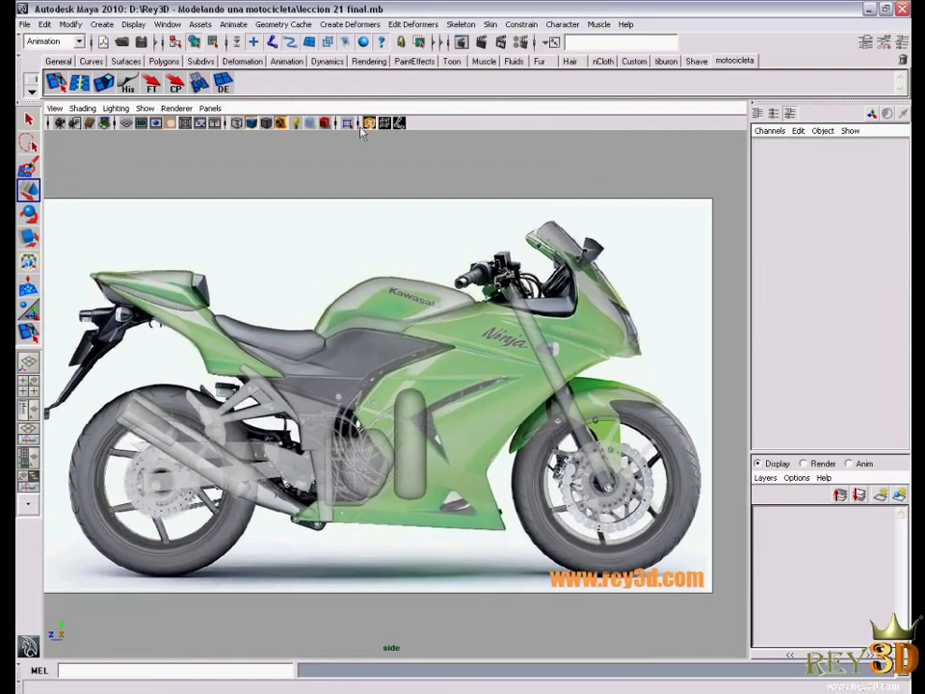
click(369, 122)
alt+middle_drag(494, 382, 471, 371)
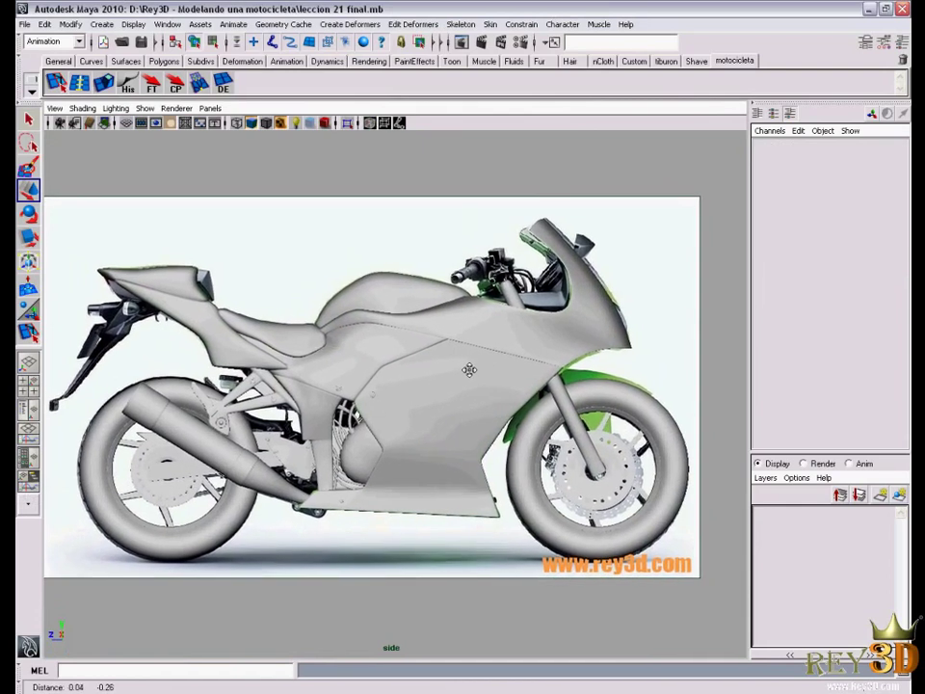